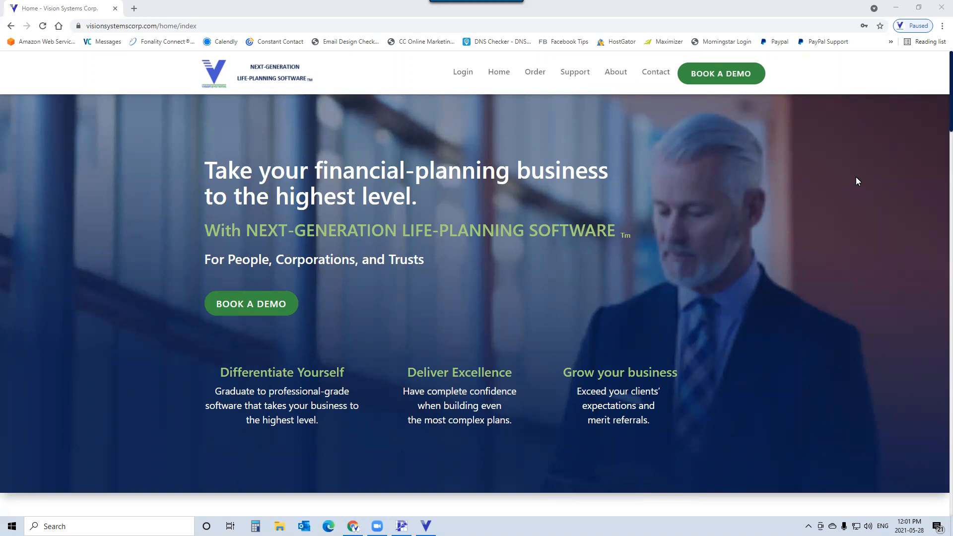
- Switch from the browser to Presentation Builder and browse the Text Blocks and Cover Page report settings
click(896, 9)
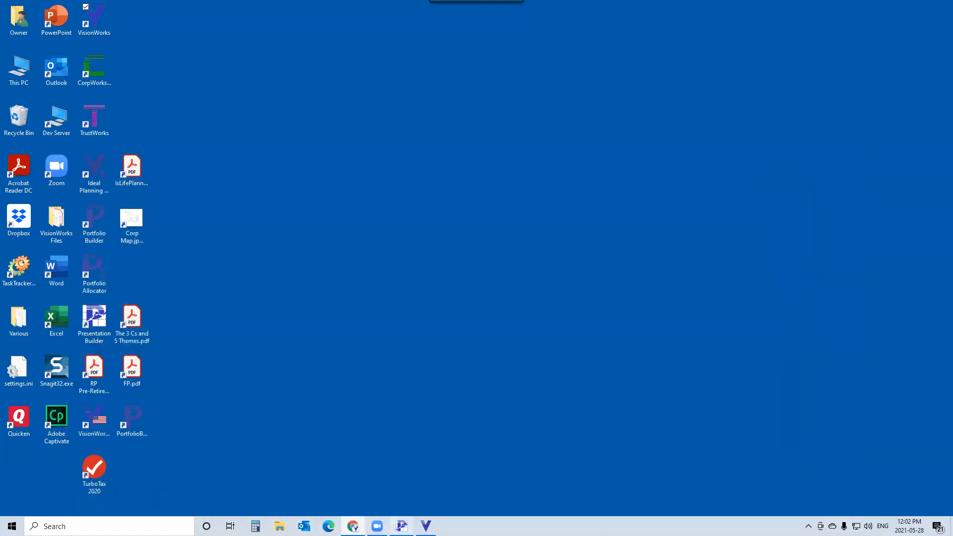
click(402, 526)
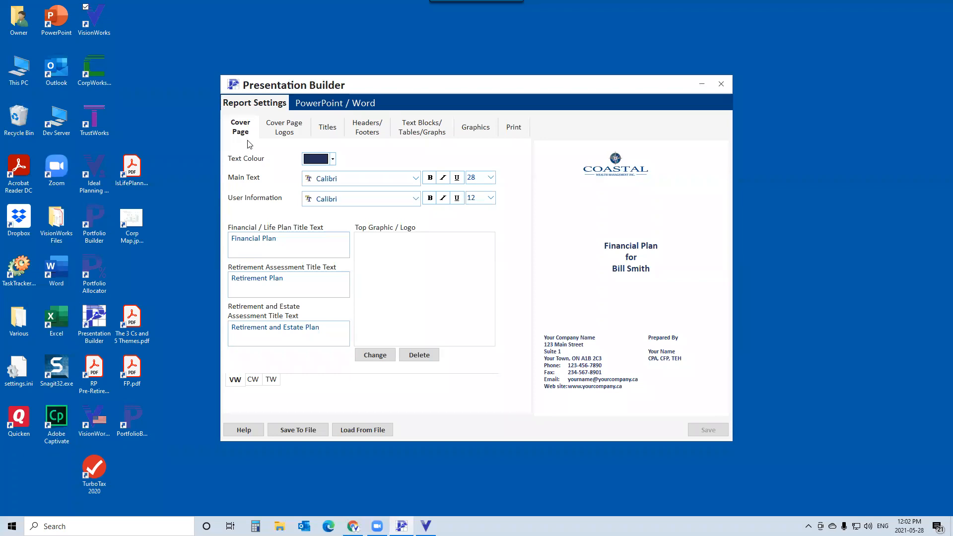
click(402, 128)
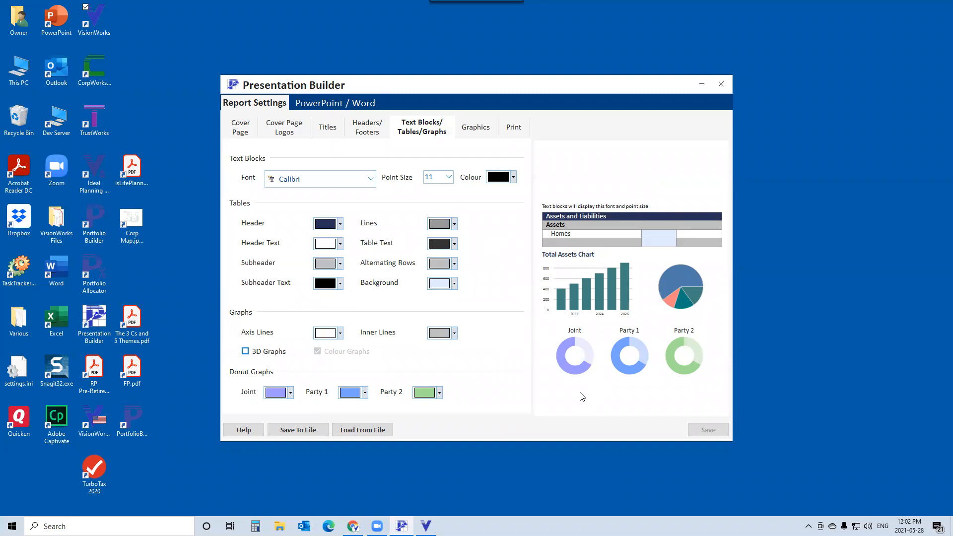
click(240, 130)
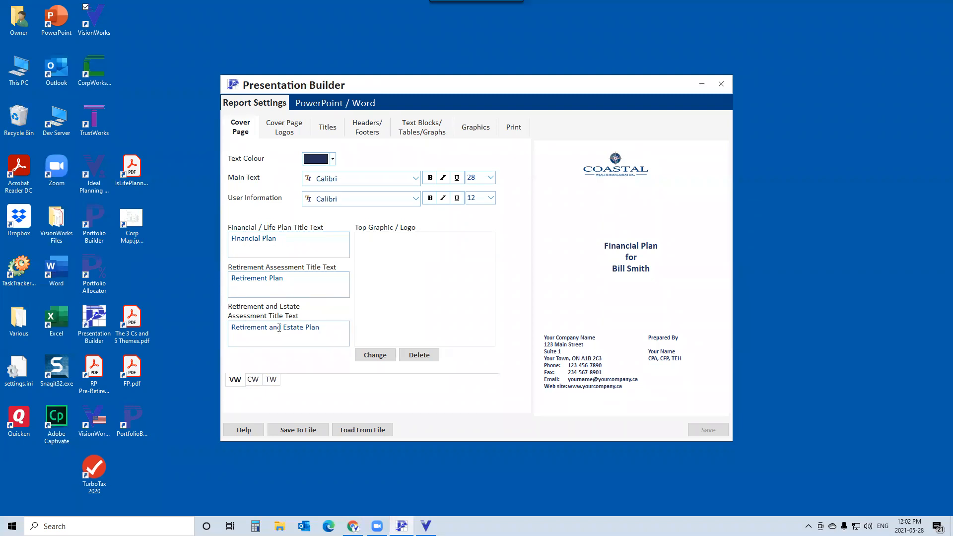
- Compare the cover page title text options for the CW, TW and VW versions
click(253, 380)
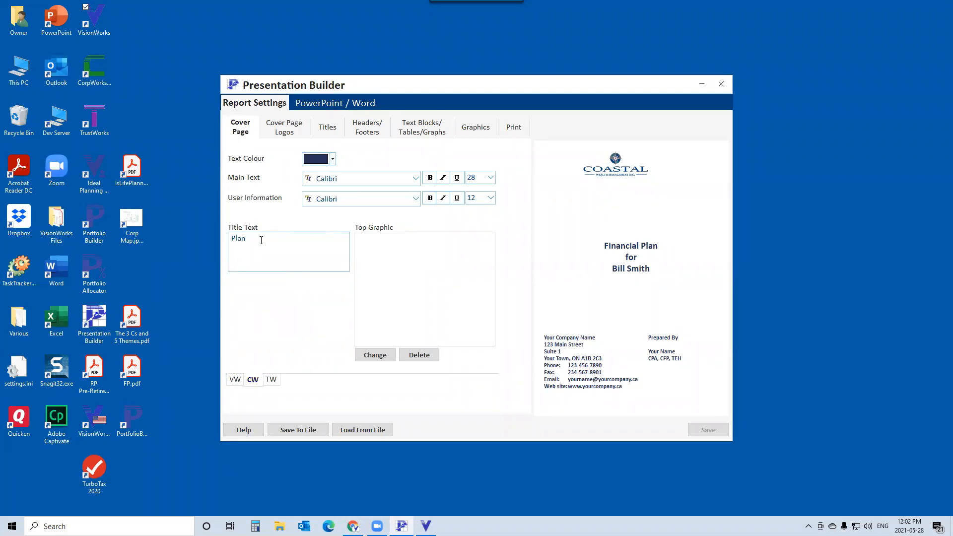
click(270, 380)
double_click(239, 240)
click(236, 381)
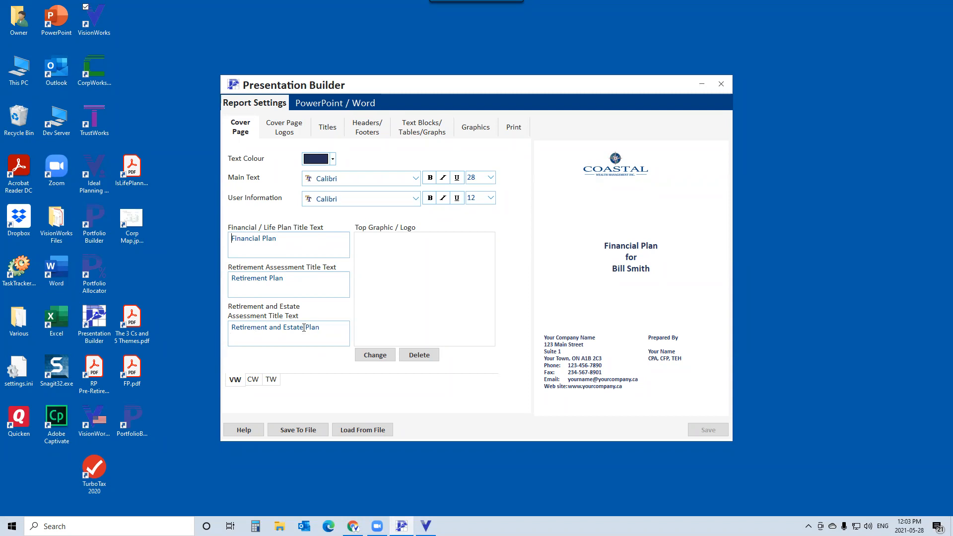
click(294, 431)
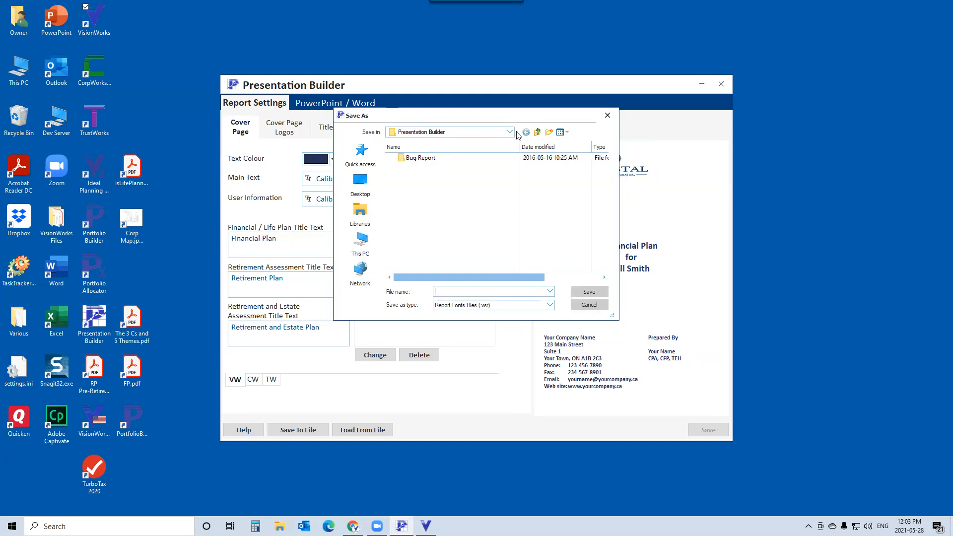
click(537, 132)
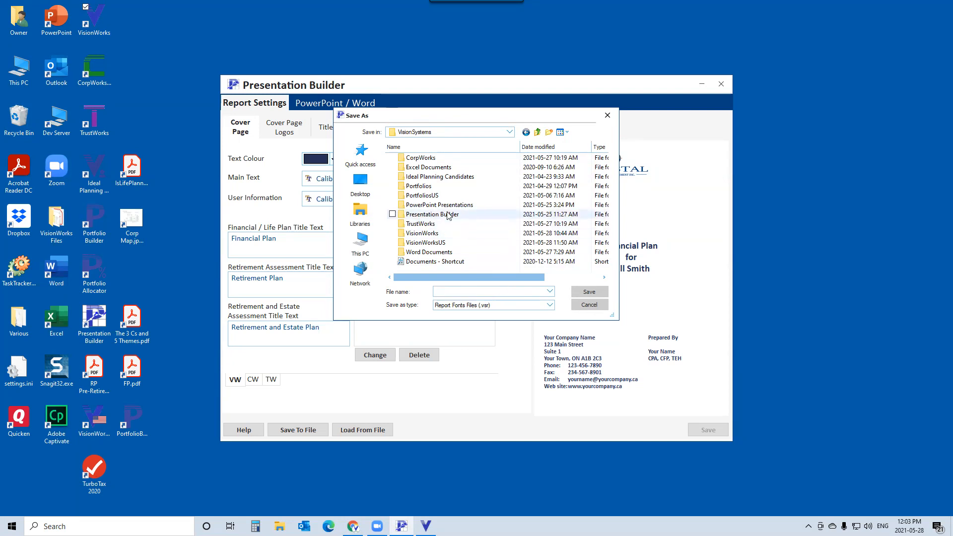
click(586, 306)
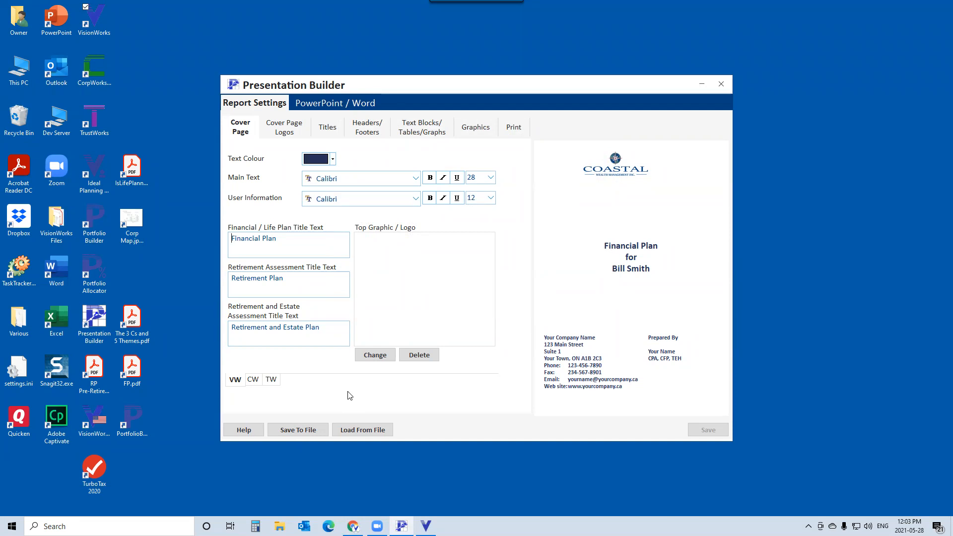
click(356, 432)
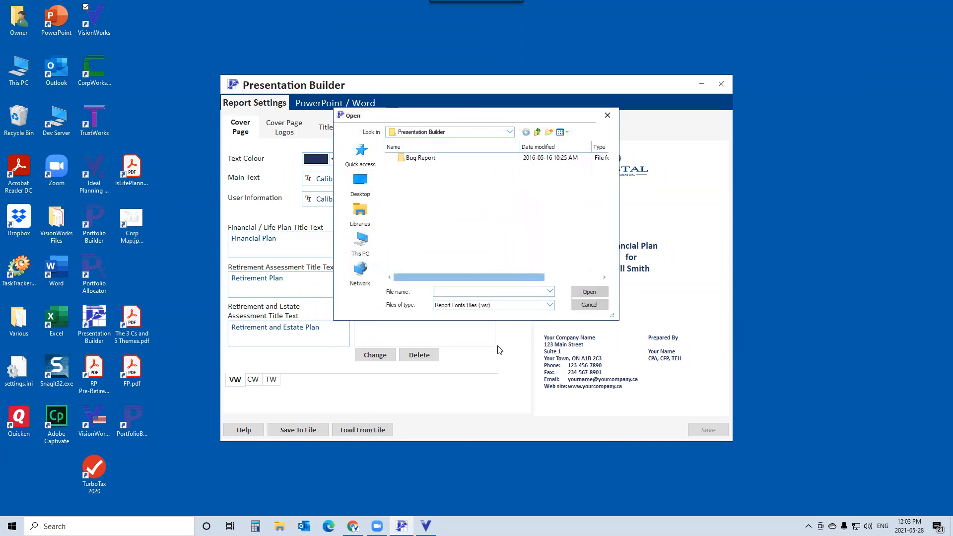
click(587, 305)
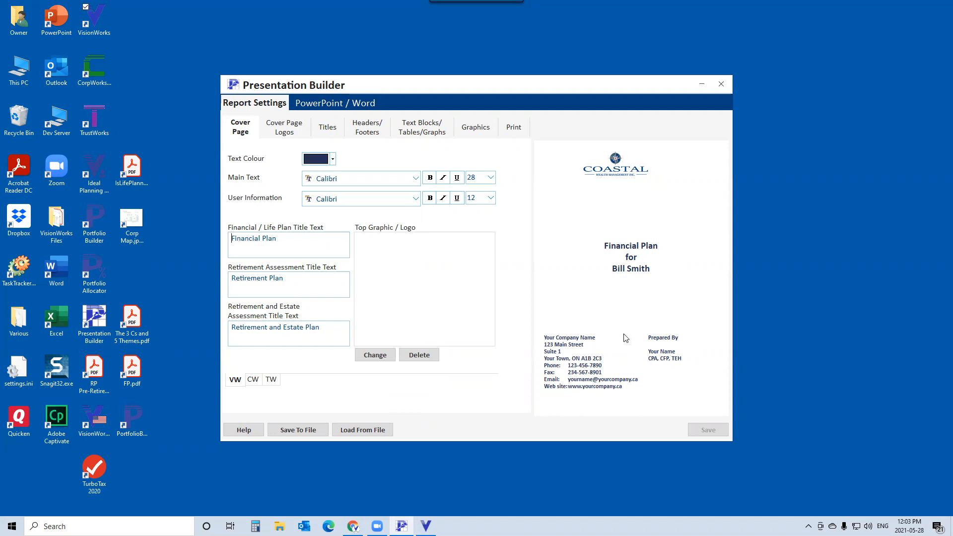
- Review the Report Prepared By user information and its list of preparers in the Print settings
click(514, 128)
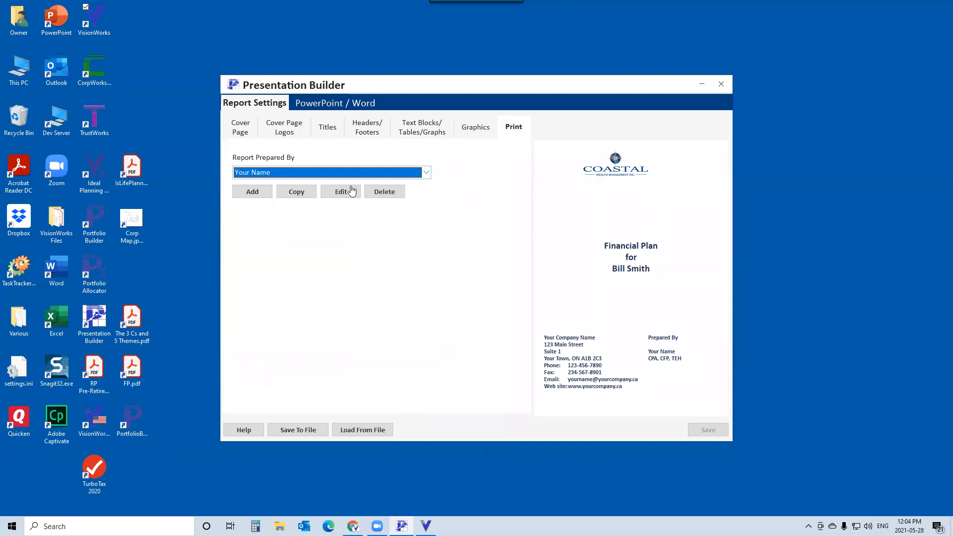
click(340, 193)
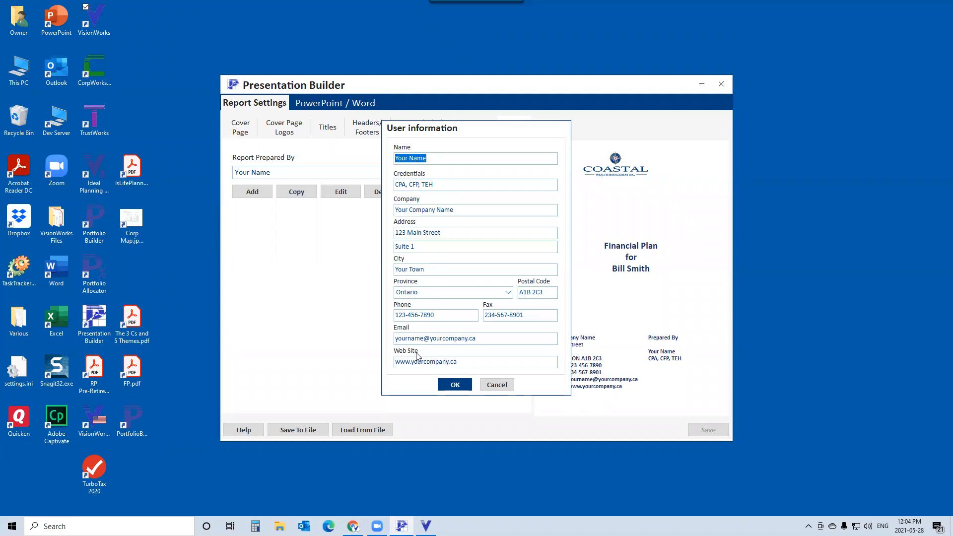
drag(470, 128, 404, 131)
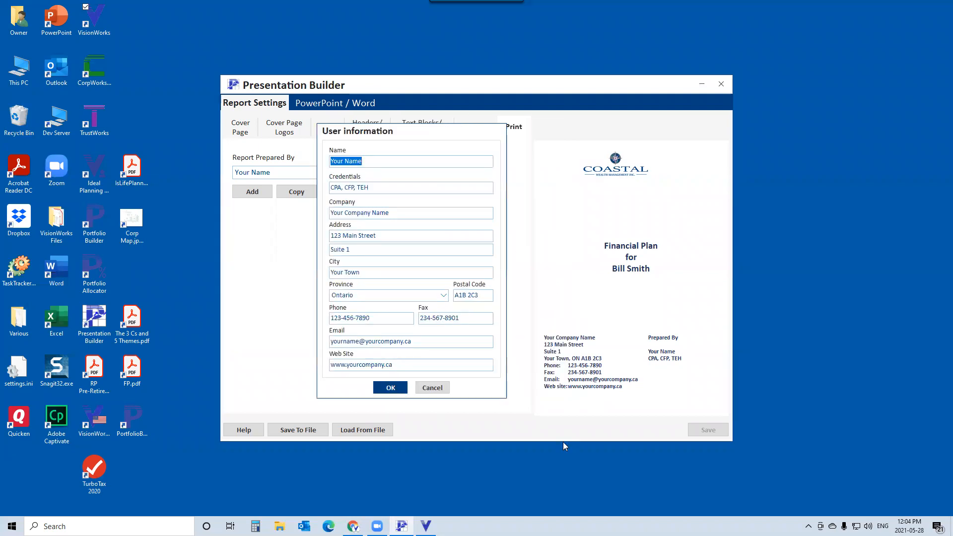
click(441, 390)
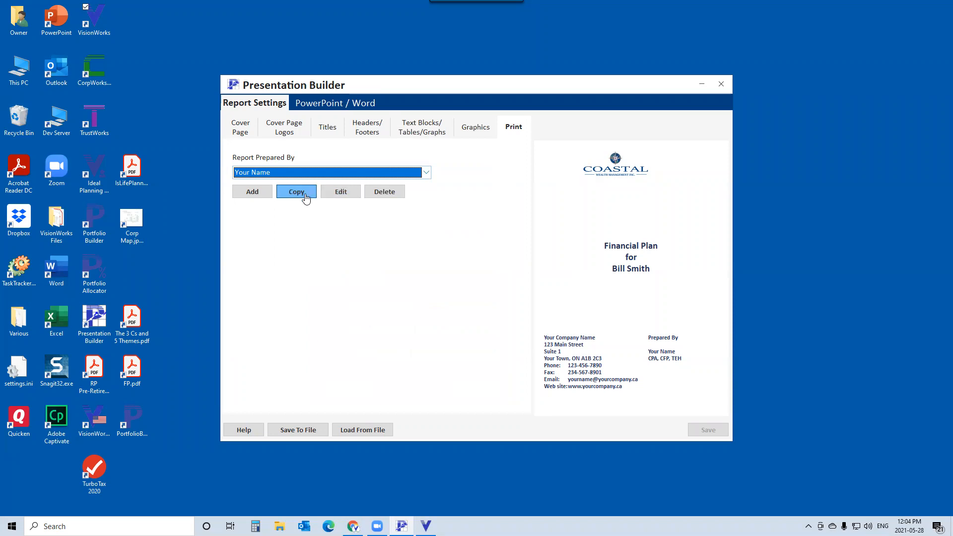
click(569, 73)
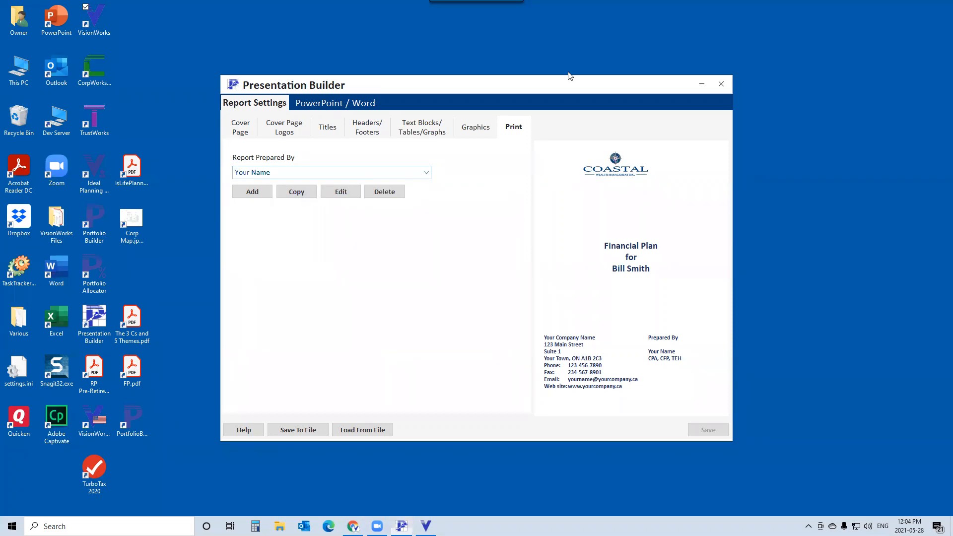
click(424, 173)
click(409, 280)
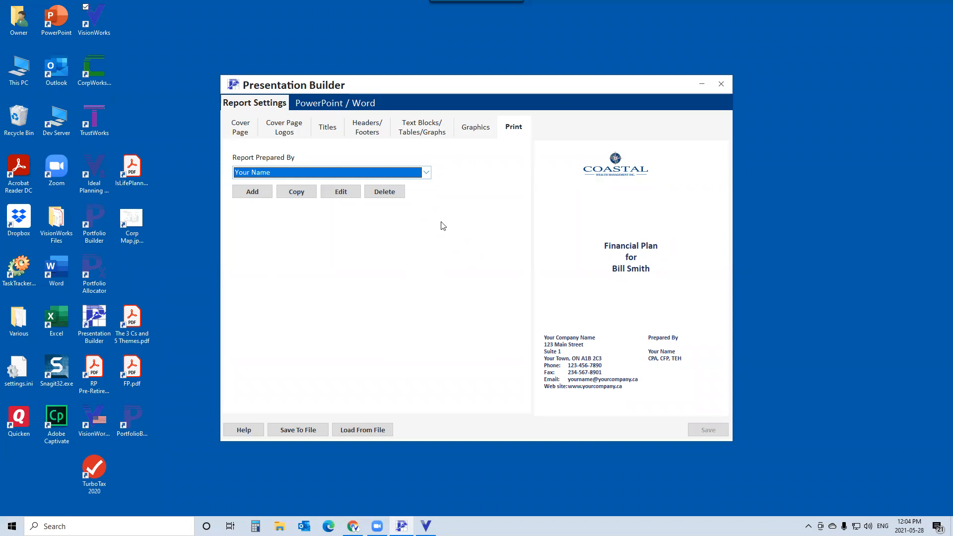
- Browse the Cover Page, Cover Page Logos and Titles settings
click(237, 130)
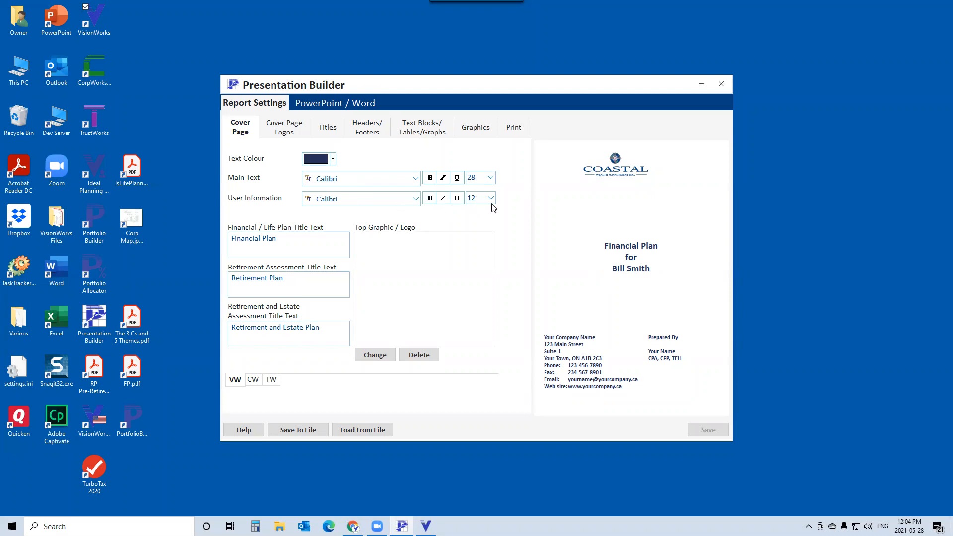
click(284, 130)
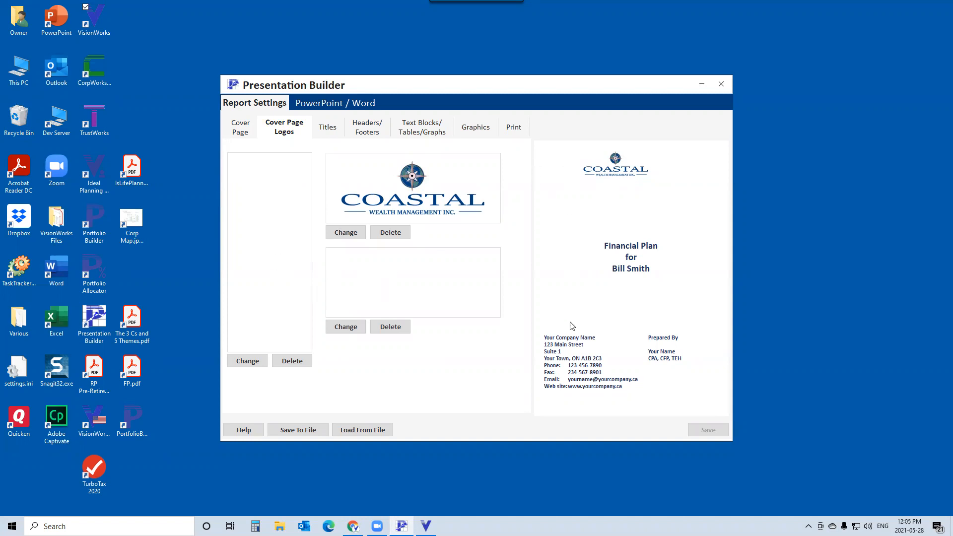
click(329, 130)
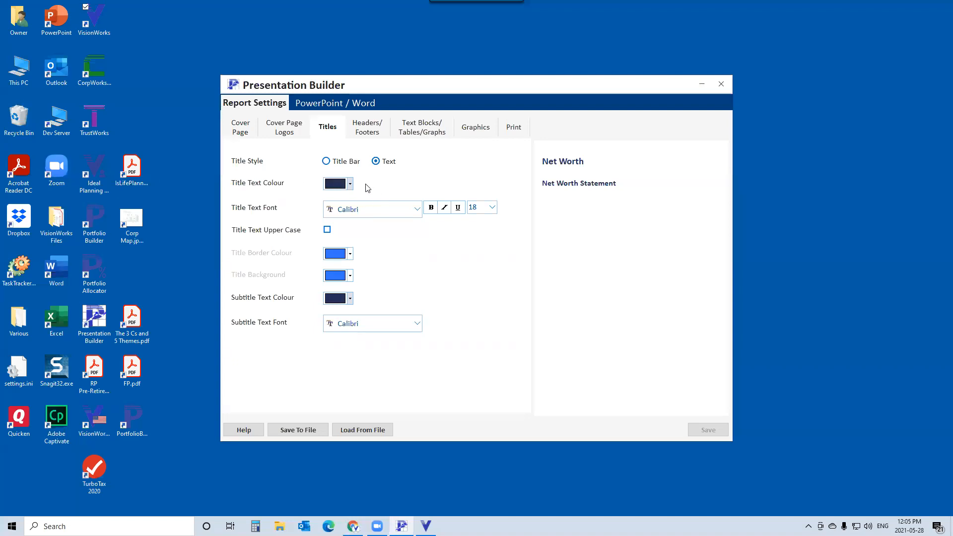
- Try the Title Bar title style with white title text, then revert to the Text style
click(327, 162)
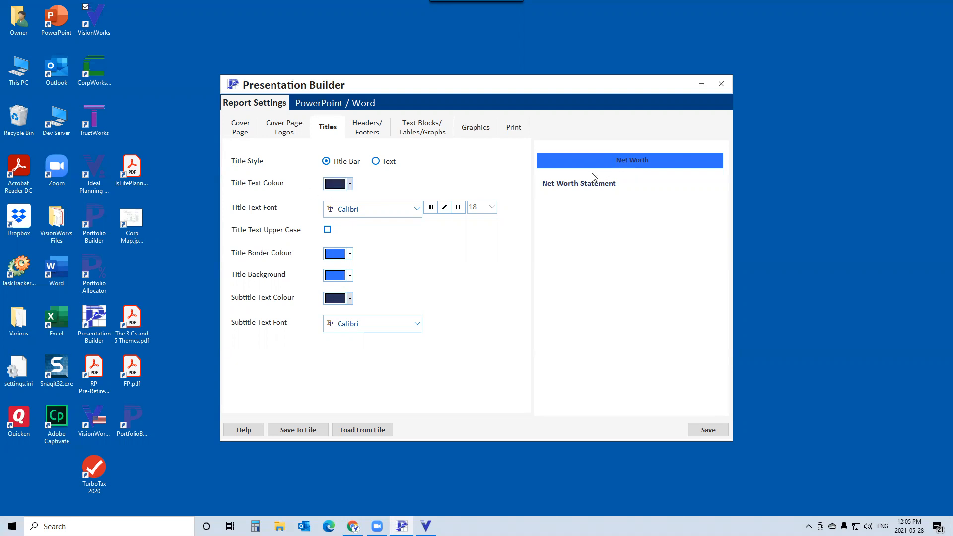
click(350, 184)
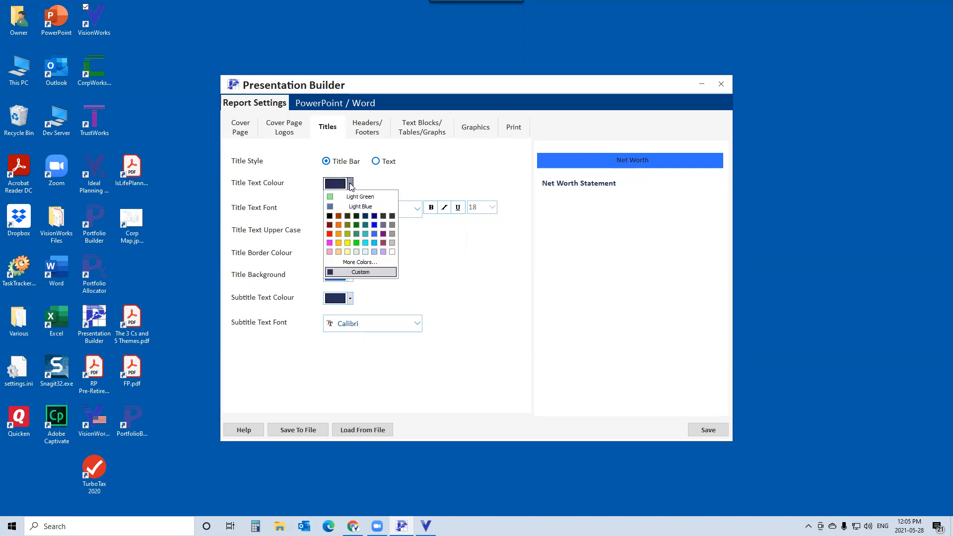
click(392, 252)
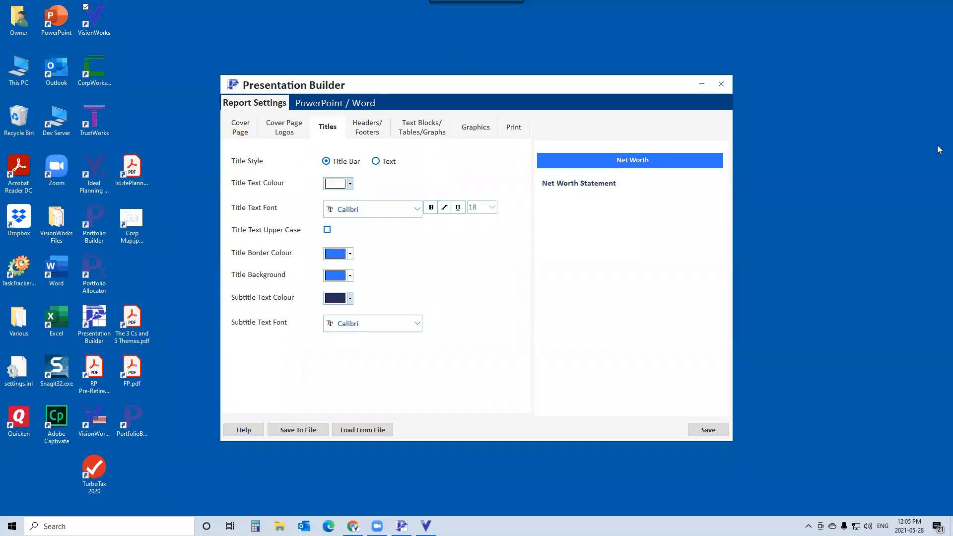
click(376, 161)
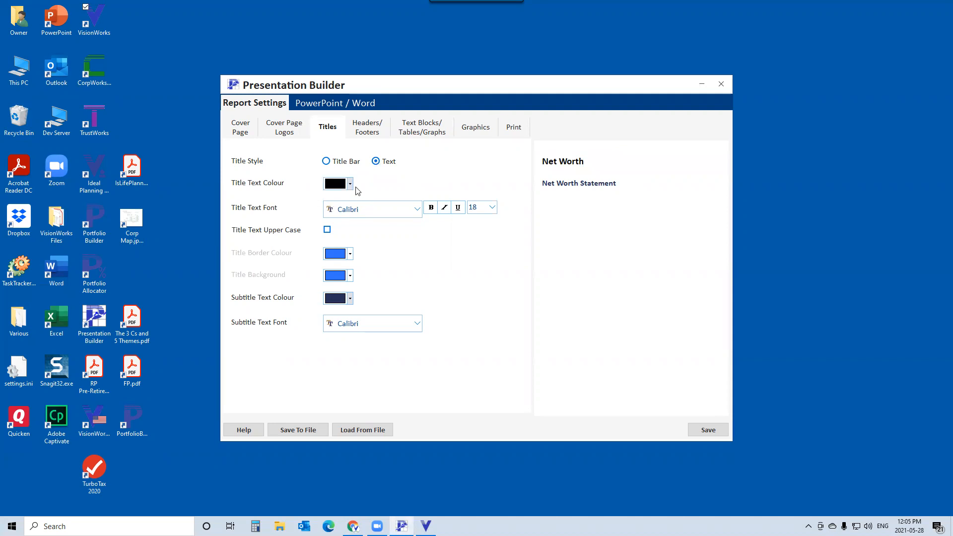
- Turn off the header line in the Headers/Footers settings
click(368, 128)
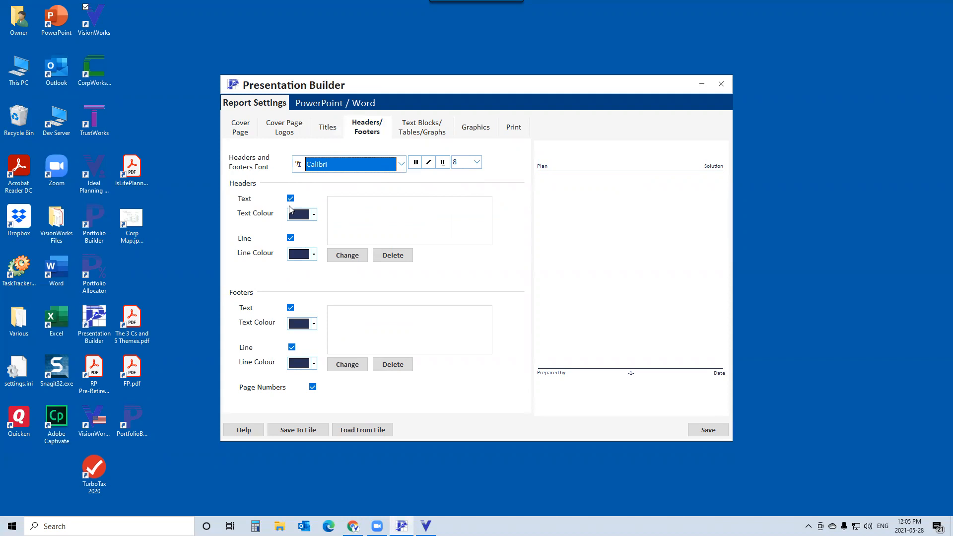
click(290, 236)
- Try a purple table header colour in the Text Blocks/Tables/Graphs settings, then restore the custom header colour
click(416, 133)
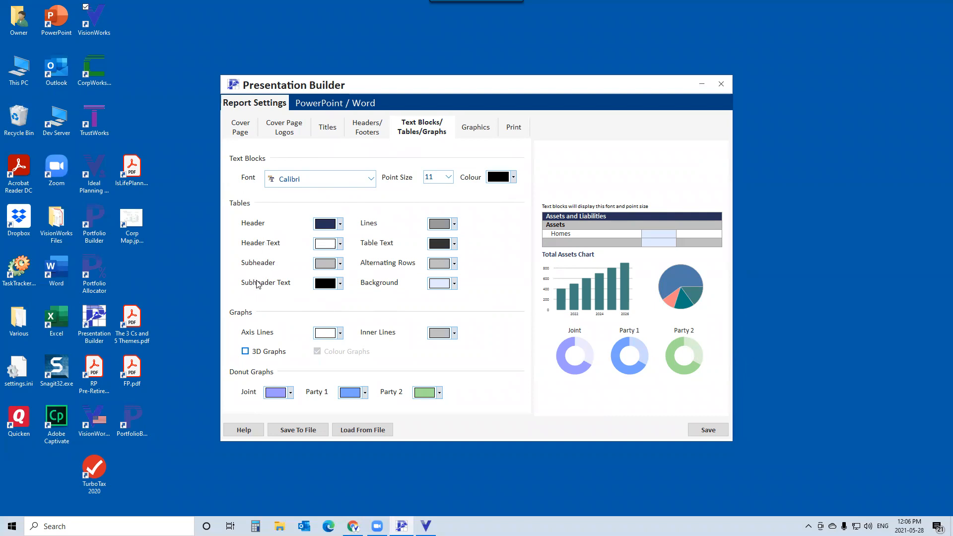
click(341, 224)
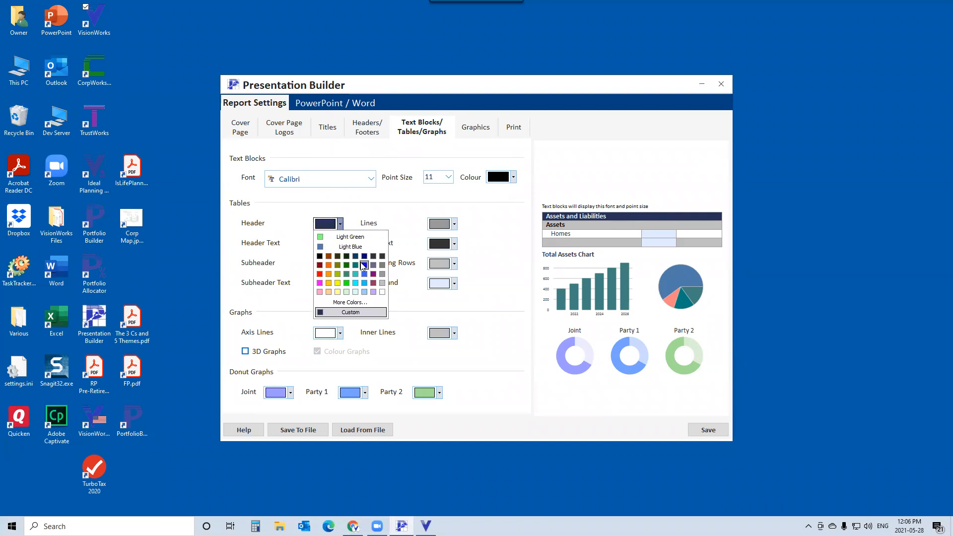
click(373, 274)
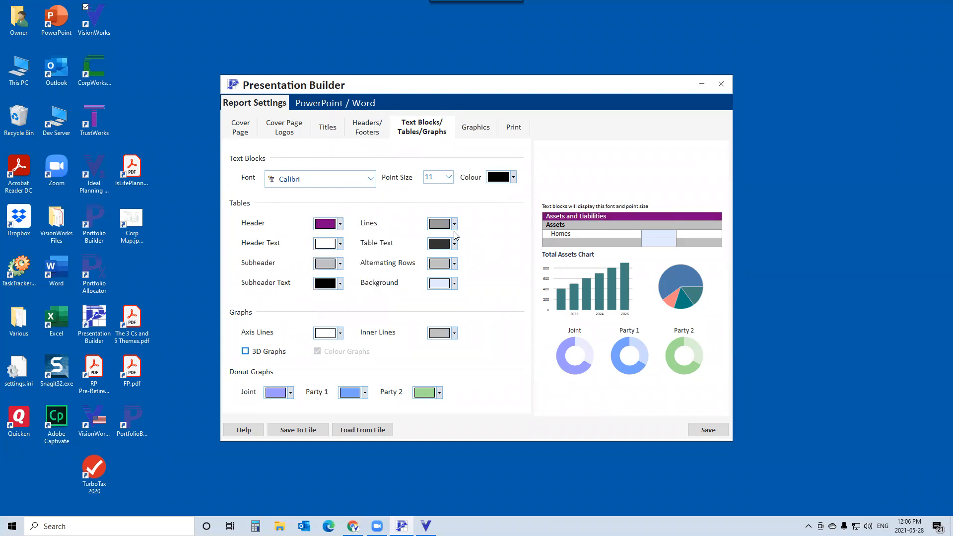
click(340, 224)
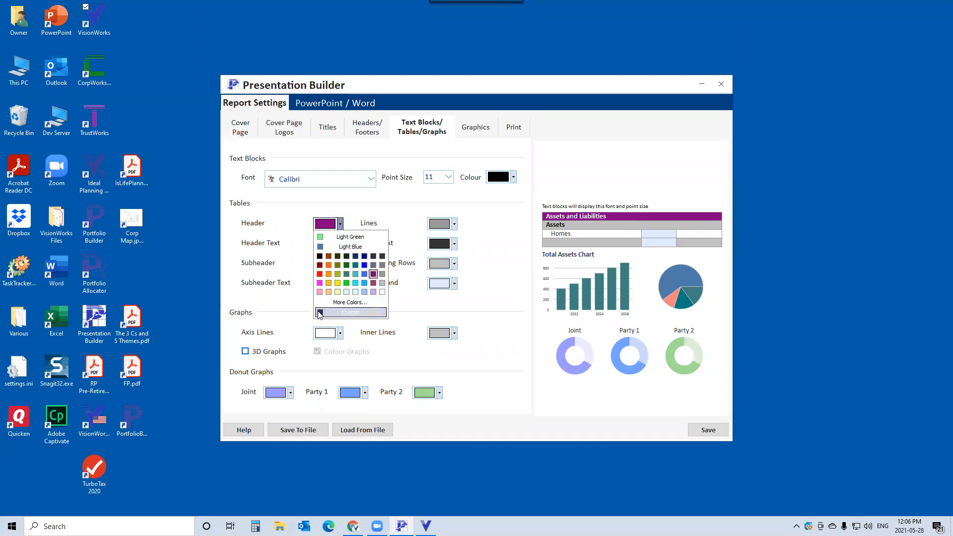
click(349, 312)
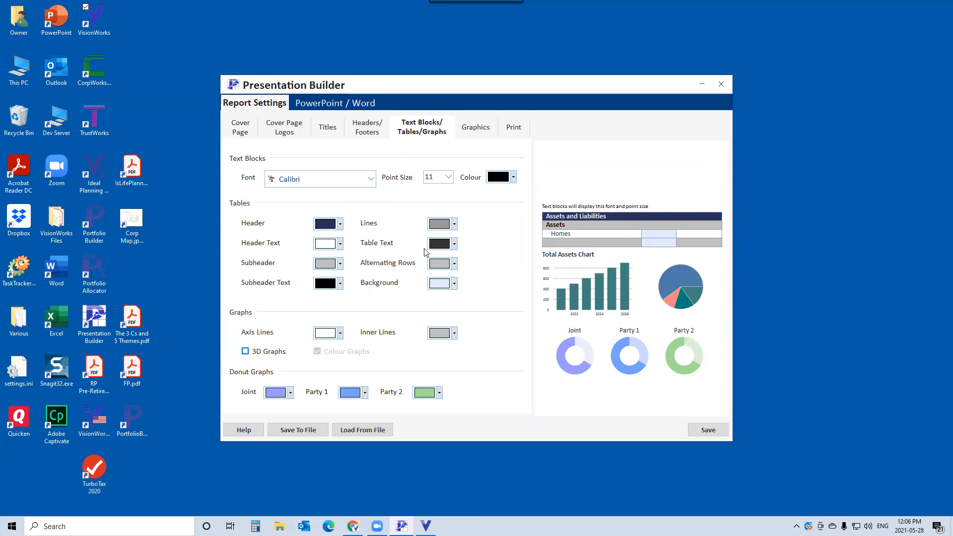
- Try white table lines in the Tables settings, then restore the grey line colour
click(455, 224)
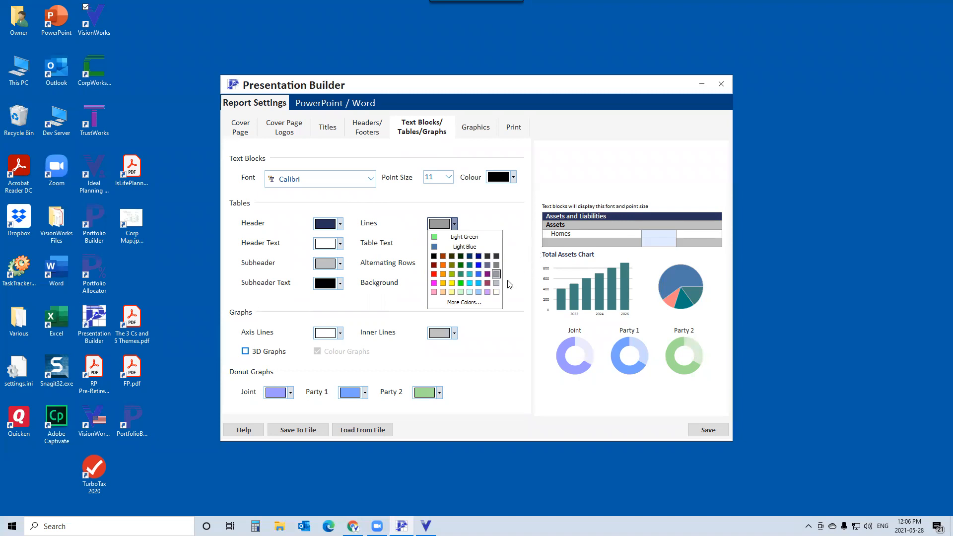
click(512, 218)
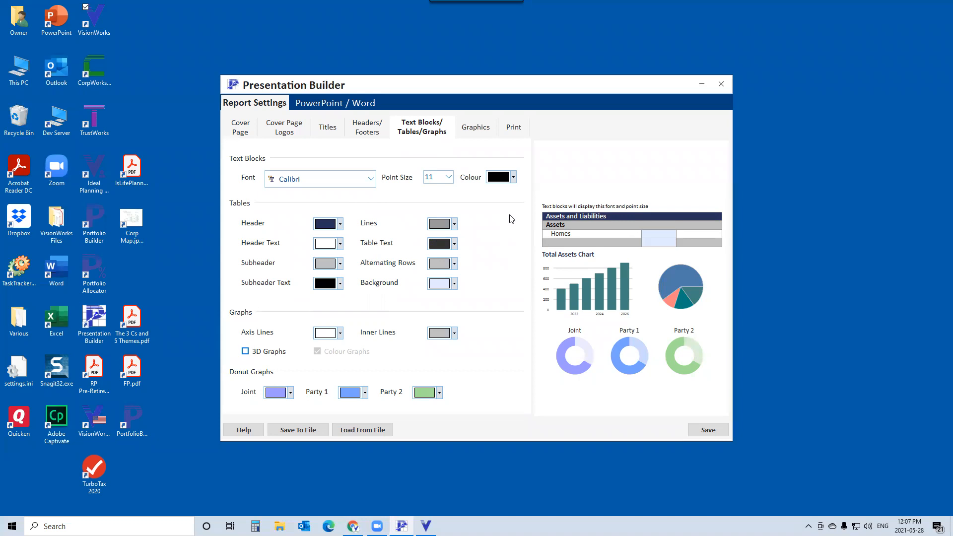
click(454, 224)
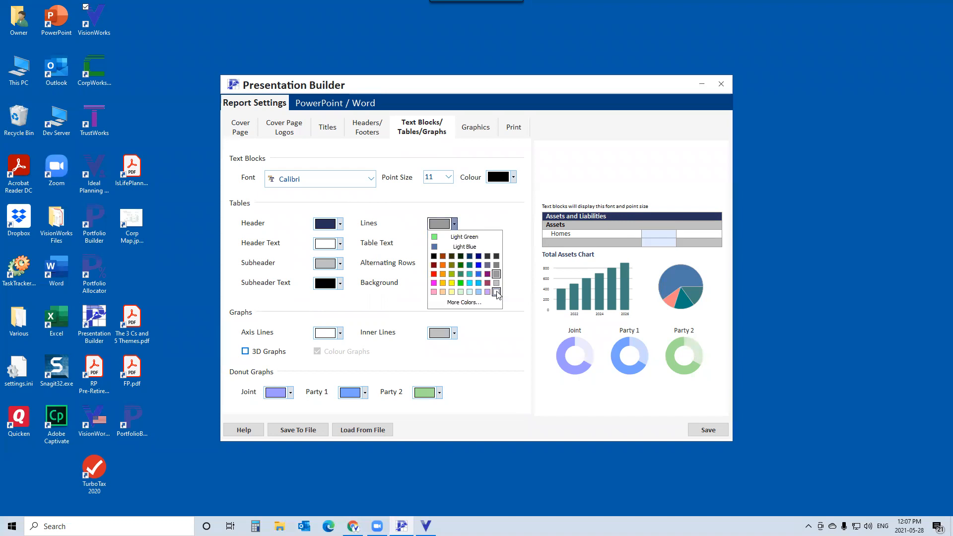
click(496, 293)
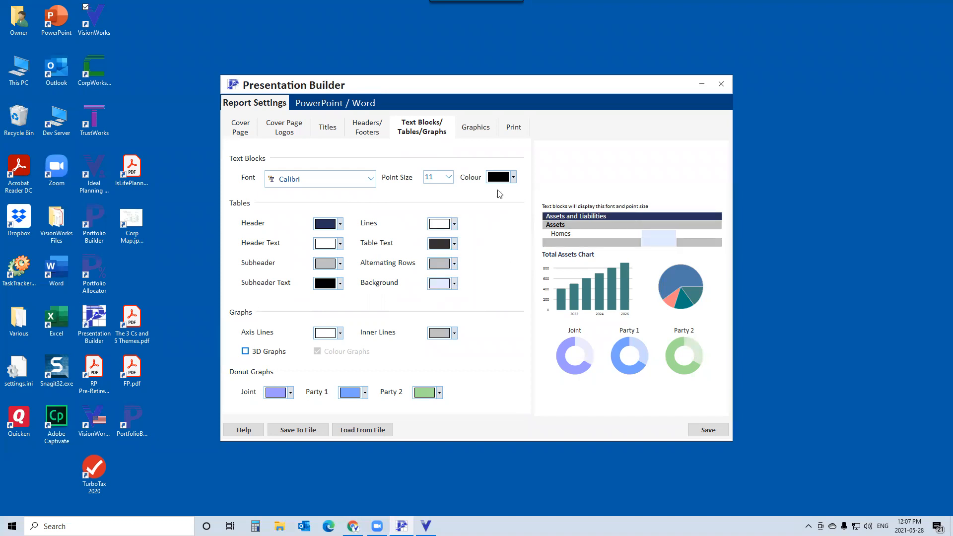
click(454, 224)
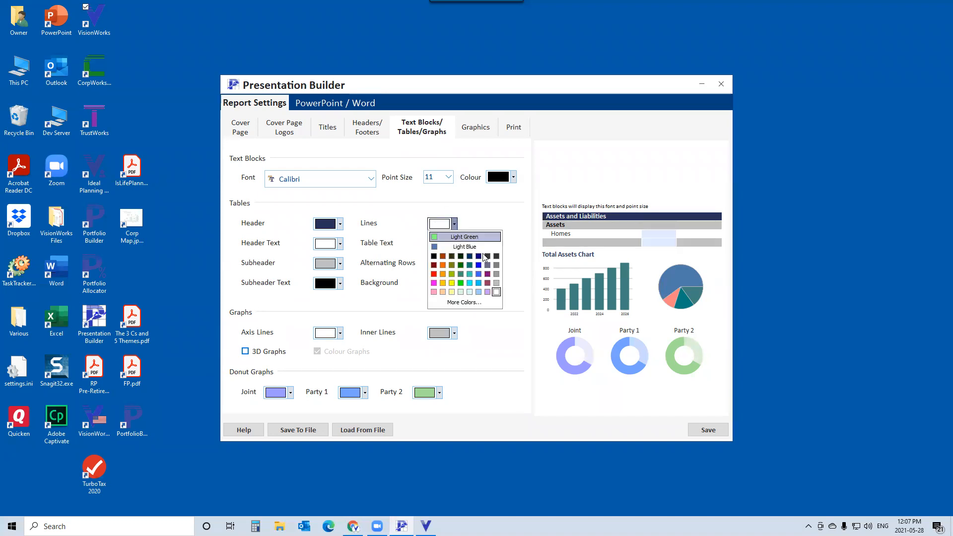
click(496, 274)
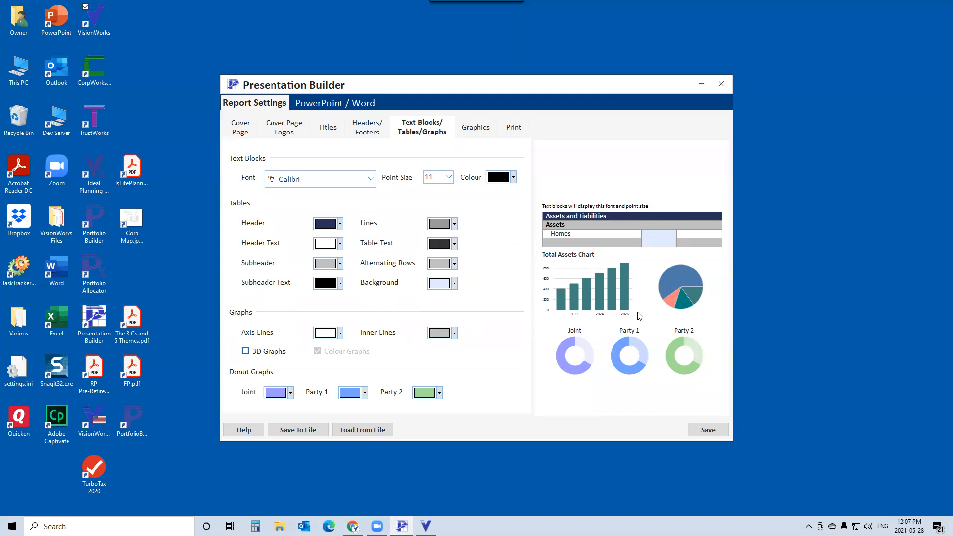
- Try a purple axis line colour for graphs, then return the axis lines to white
click(340, 334)
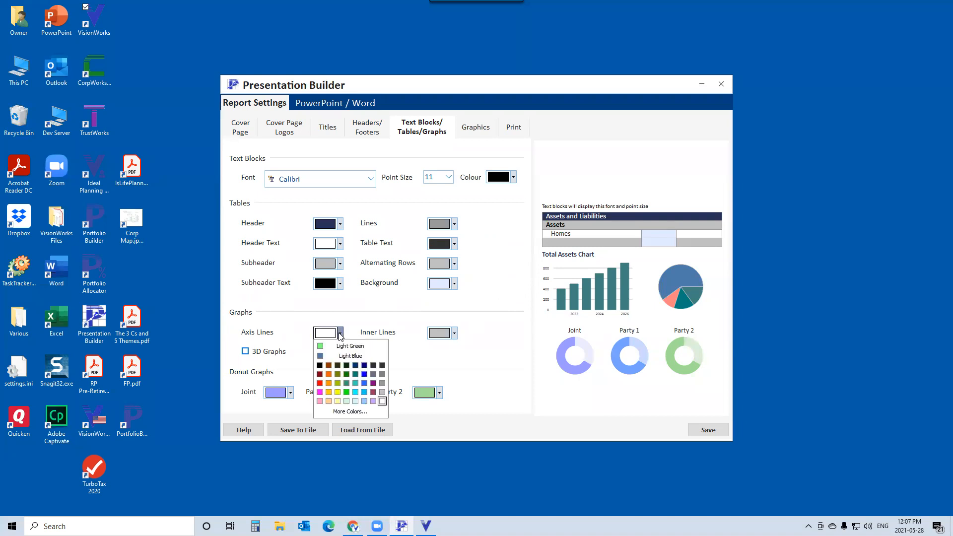
click(373, 384)
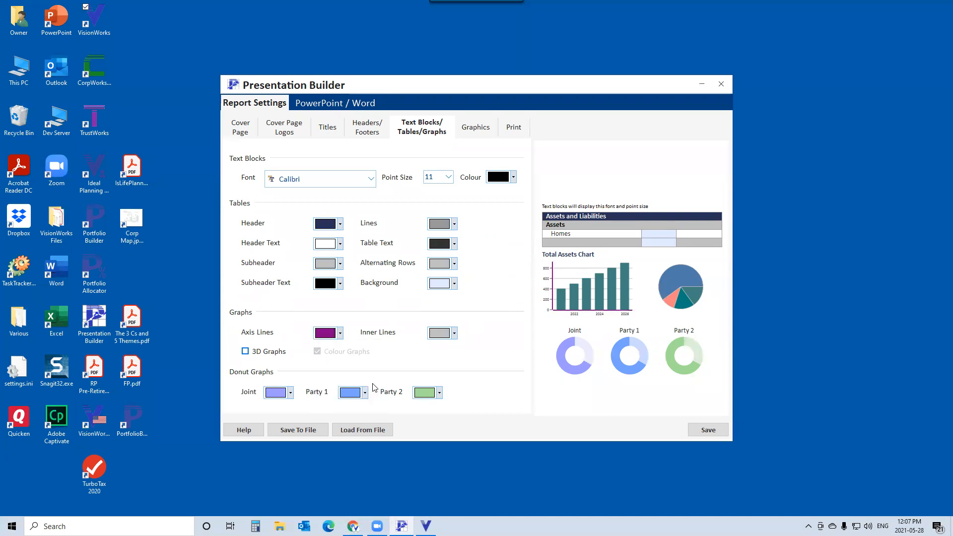
click(341, 334)
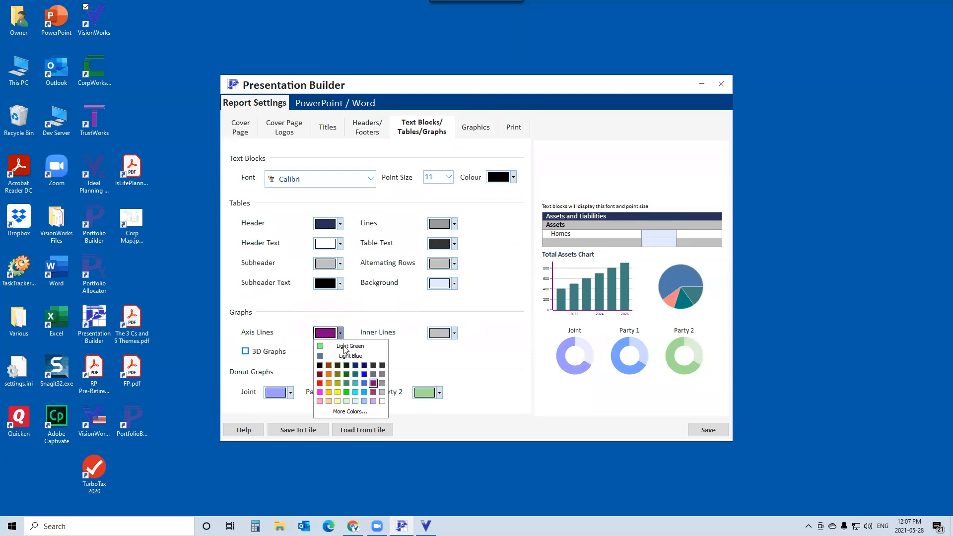
click(383, 405)
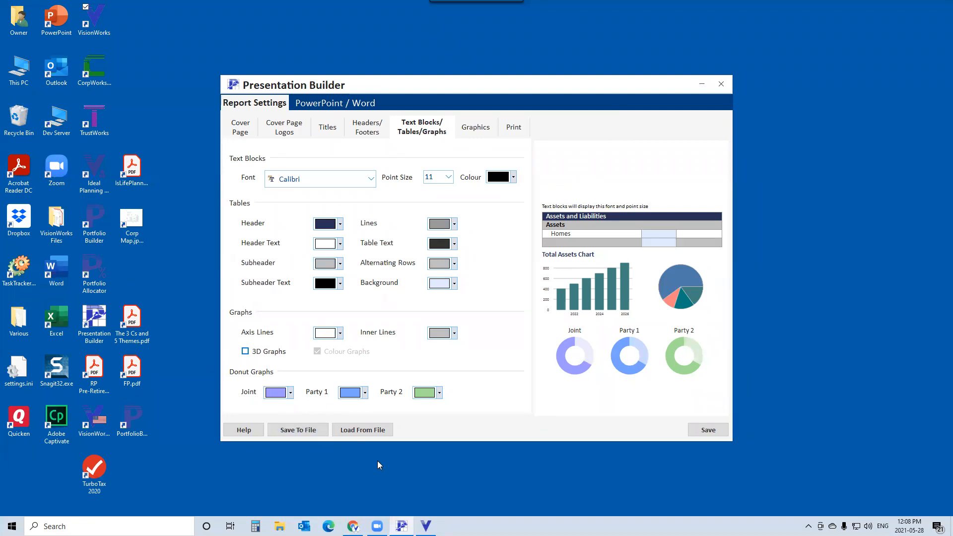
- Switch to VisionWorks and review the Parties colours in the Colour Set dialog, then cancel it
click(425, 527)
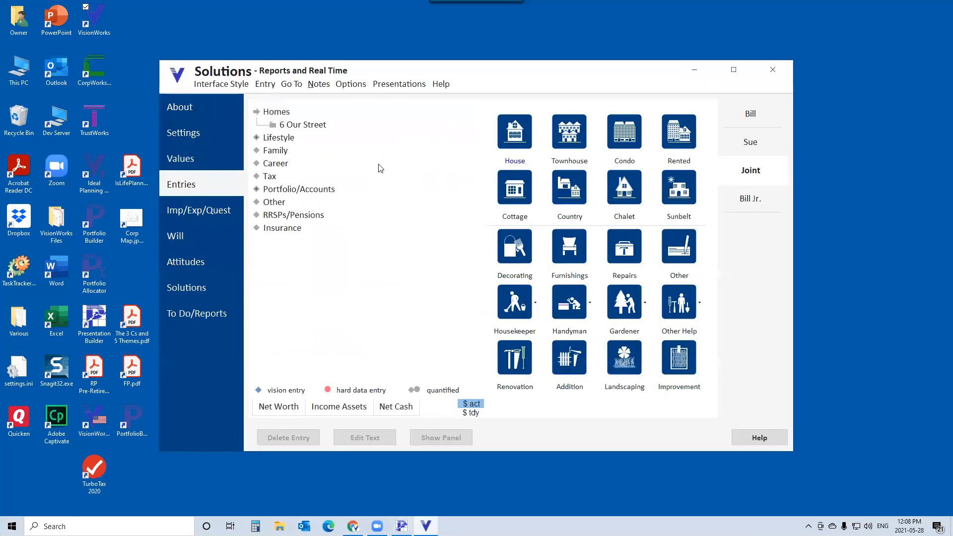
click(346, 84)
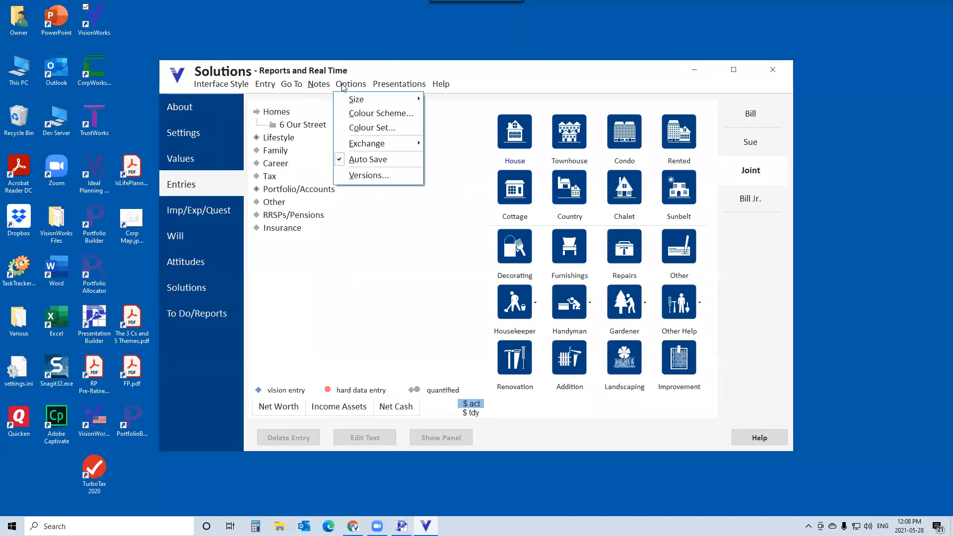
click(374, 130)
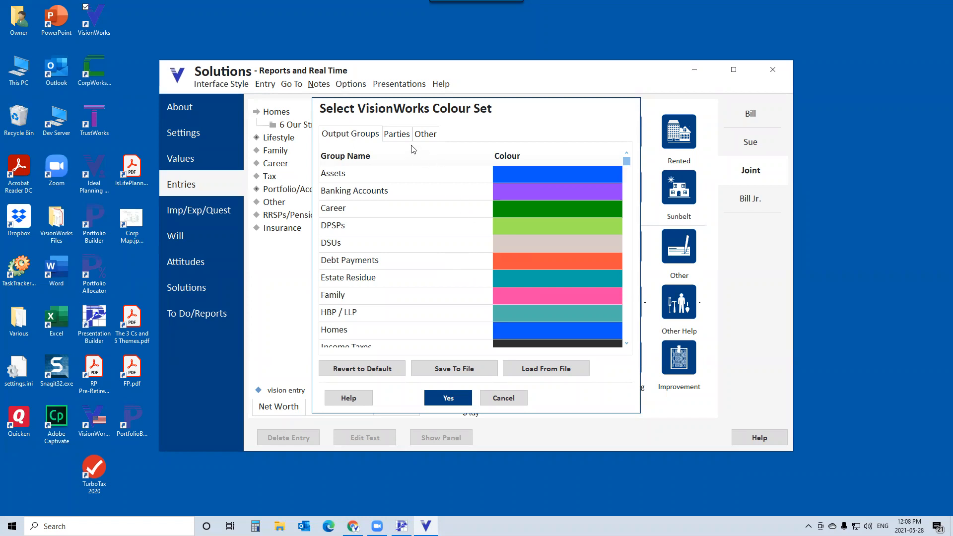
click(397, 135)
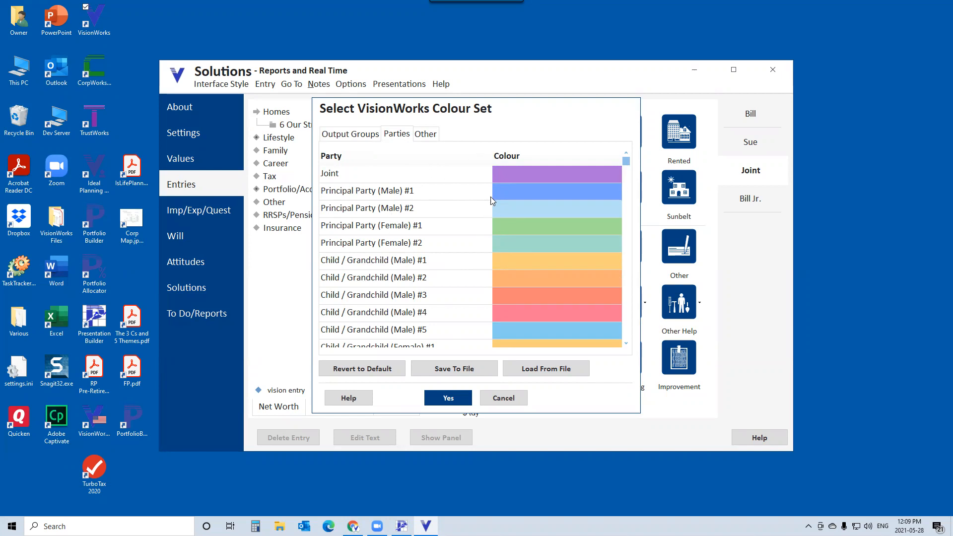
click(504, 398)
- Compare the donut graph colours in Presentation Builder with the VisionWorks Parties colour set
click(402, 526)
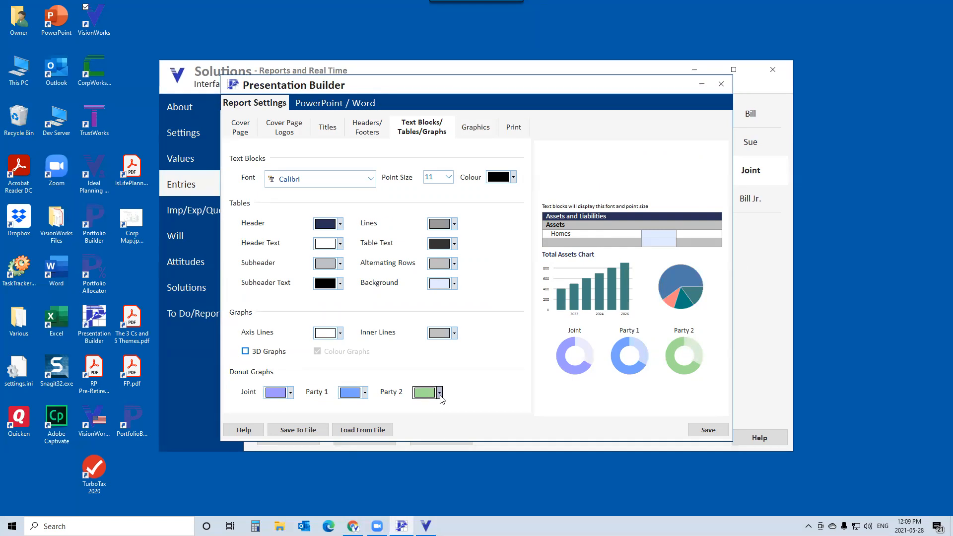
click(426, 527)
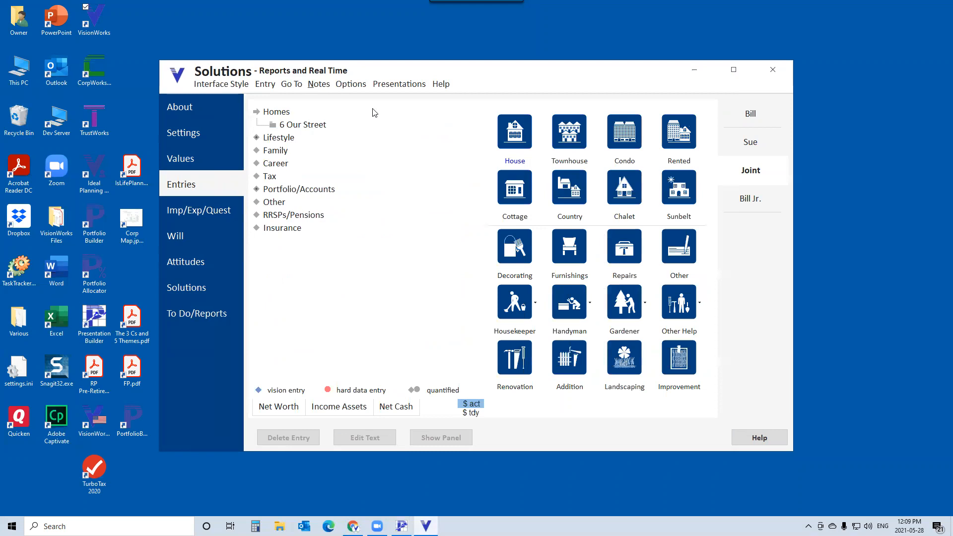
click(337, 86)
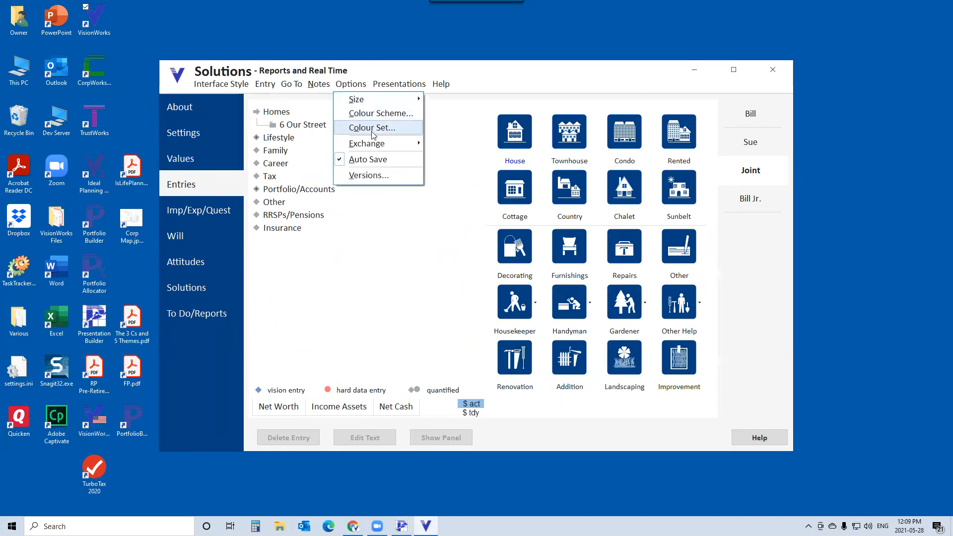
click(373, 129)
click(397, 135)
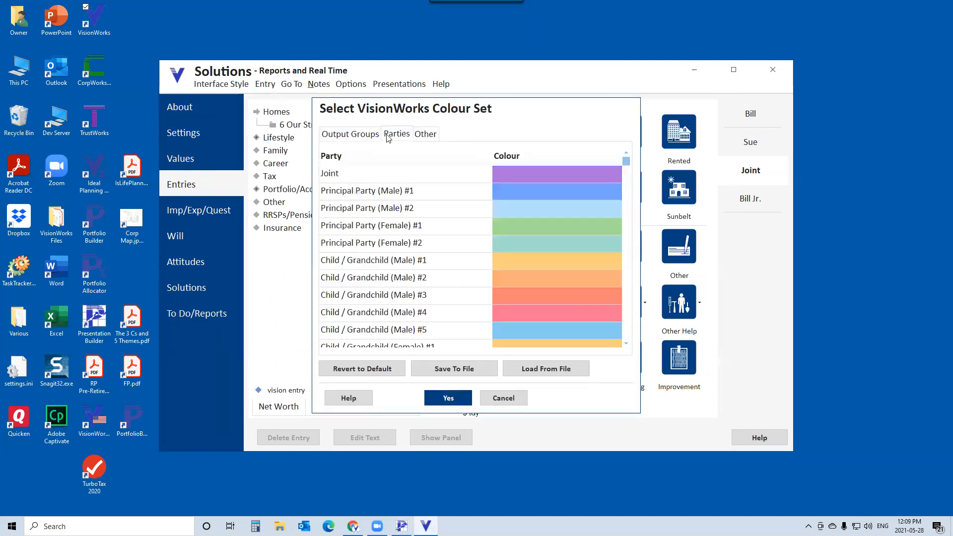
click(504, 398)
click(402, 526)
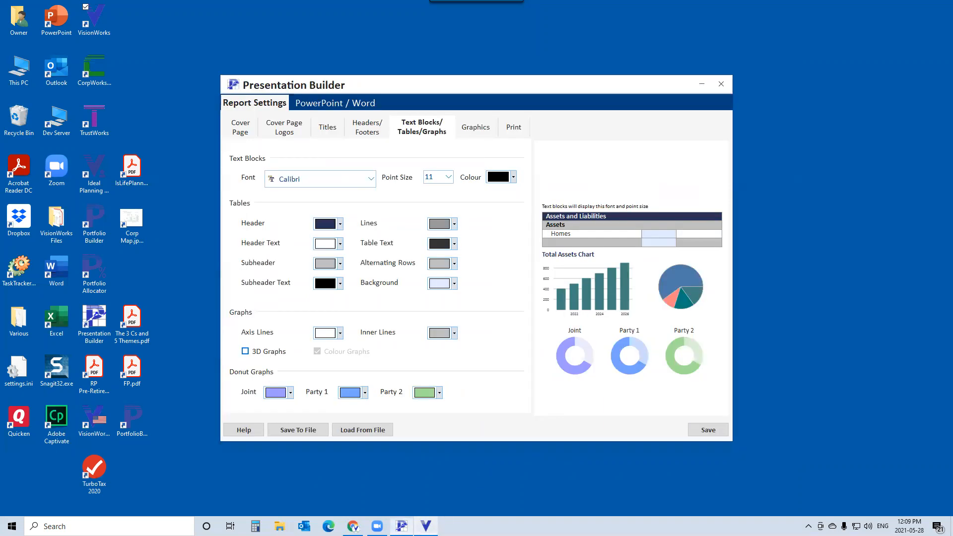
- Open the Graphics settings, save the report settings and close Presentation Builder
click(476, 130)
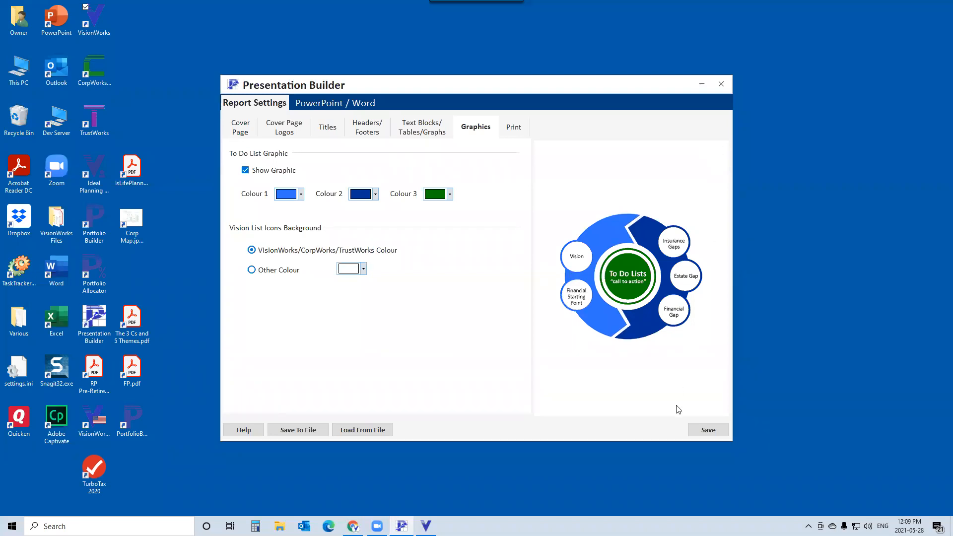
click(707, 433)
click(722, 87)
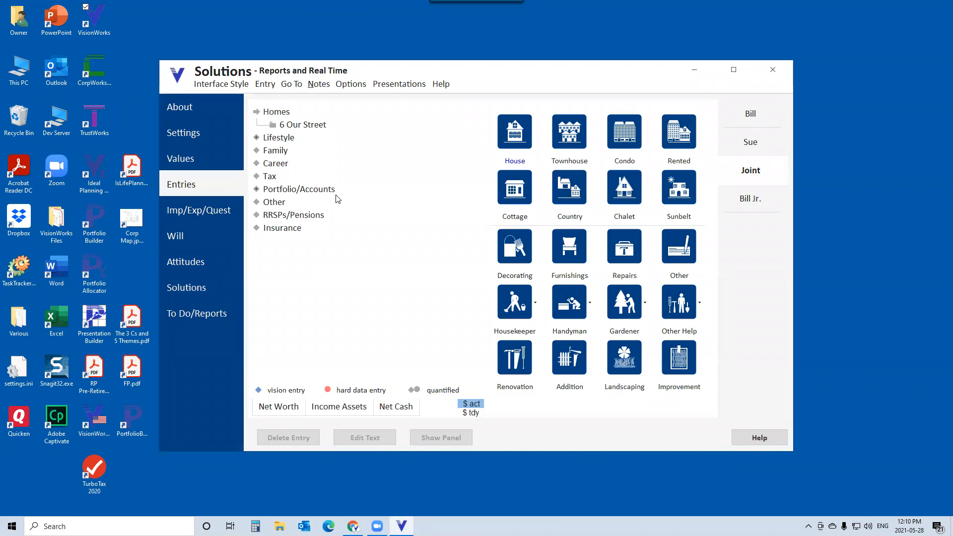
- Open To Do/Reports, declining to update the Insurance Needs Over Time graph
click(204, 316)
click(508, 311)
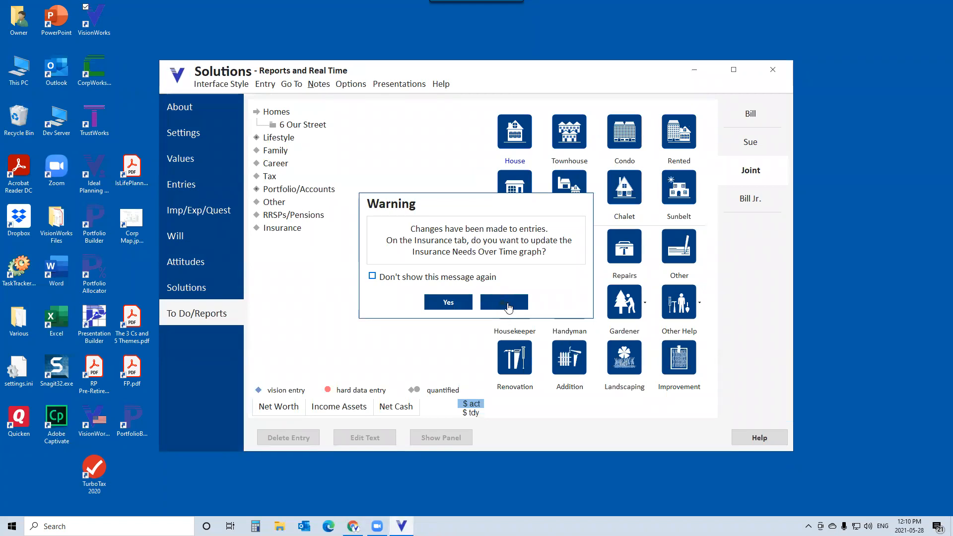
click(507, 308)
click(506, 303)
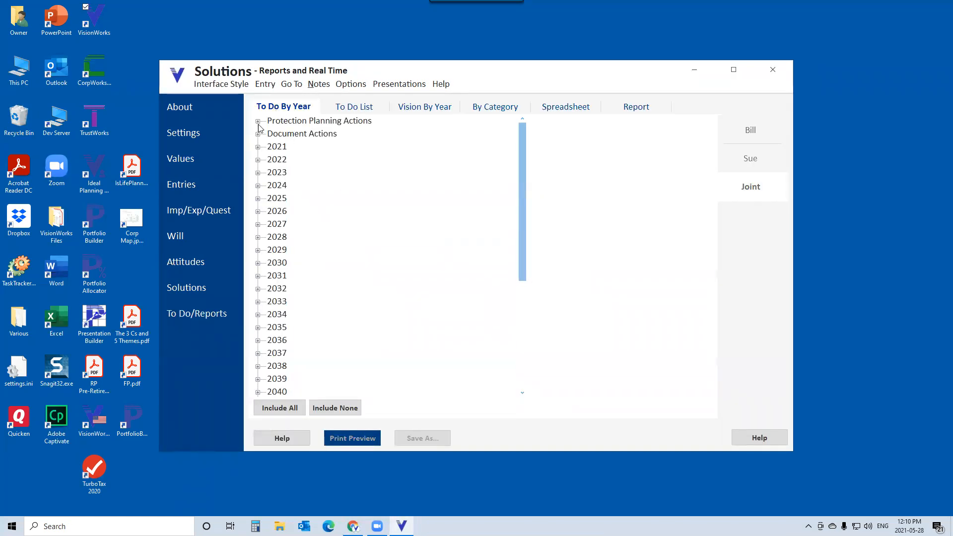
- Expand Protection Planning Actions and set the date of Sue's estate life insurance action to 06/01/2021
click(258, 122)
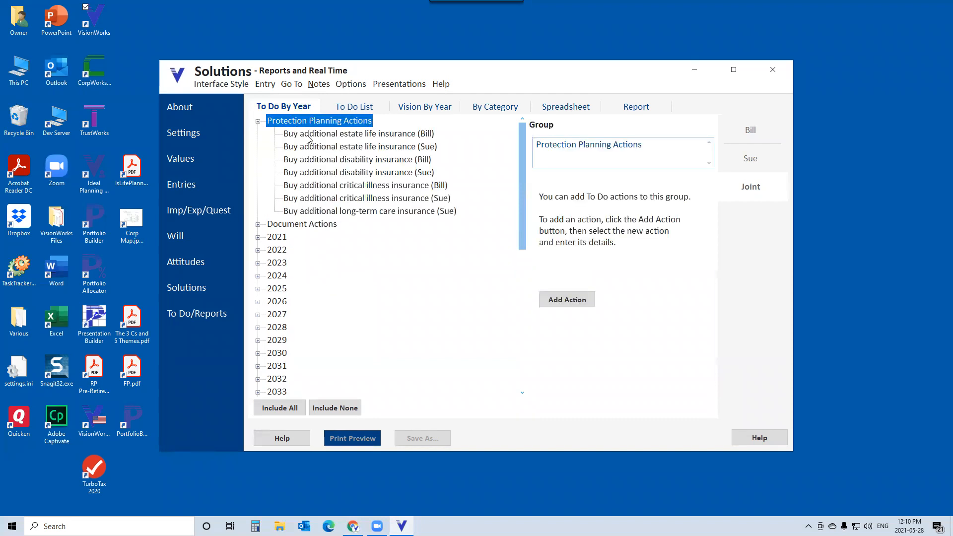
click(307, 134)
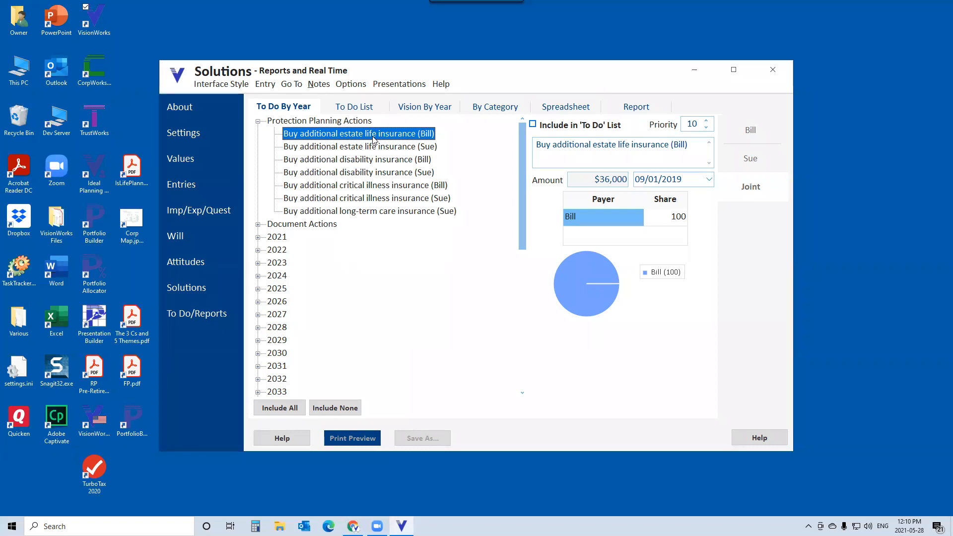
click(403, 147)
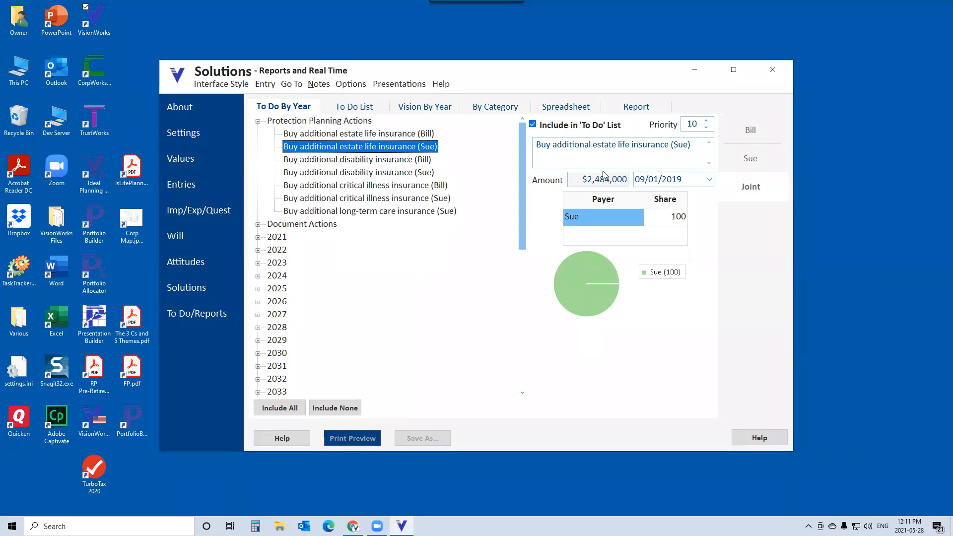
click(533, 125)
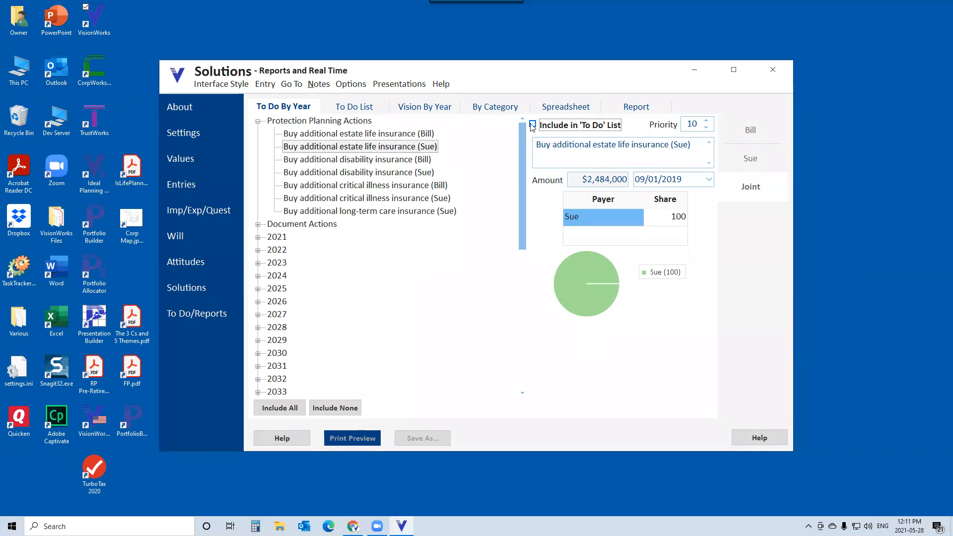
click(532, 125)
drag(637, 181, 700, 177)
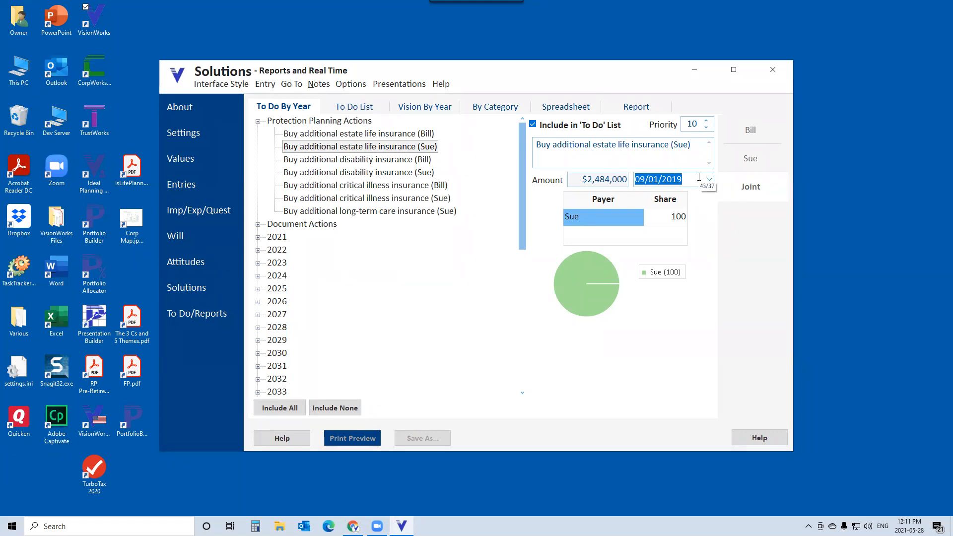
text(06/01/2021)
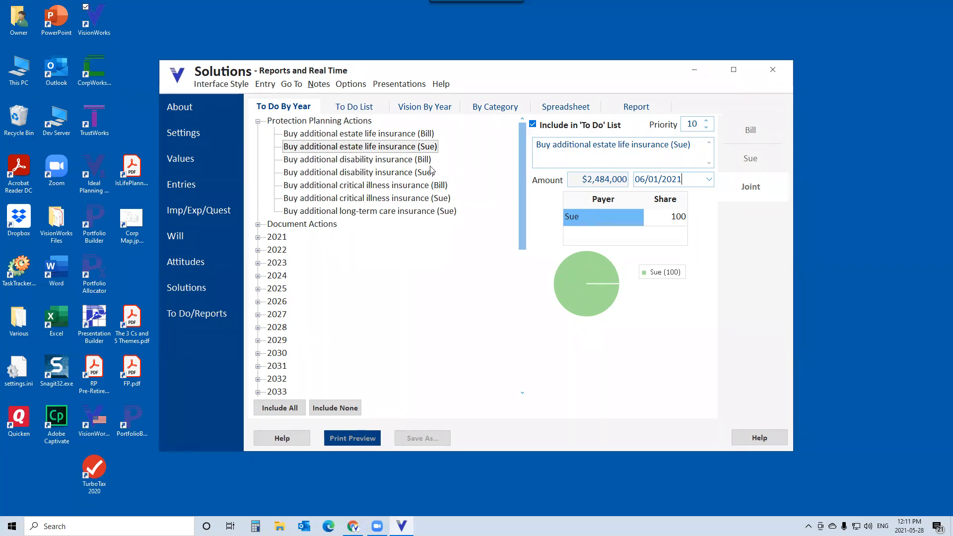
- Expand Document Actions and set the personal care PA action date to 06/01/2021
click(259, 226)
click(301, 238)
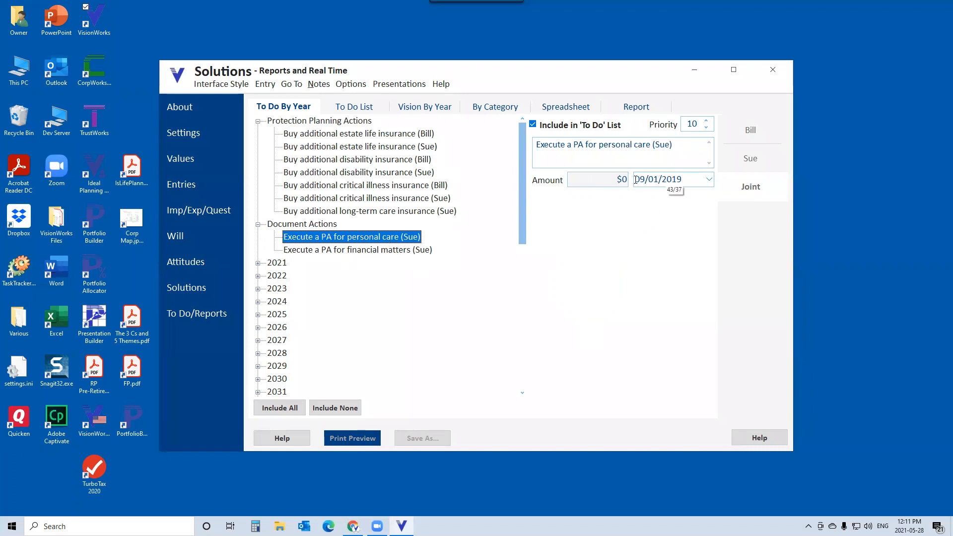
drag(636, 180, 704, 182)
text(06/01/2)
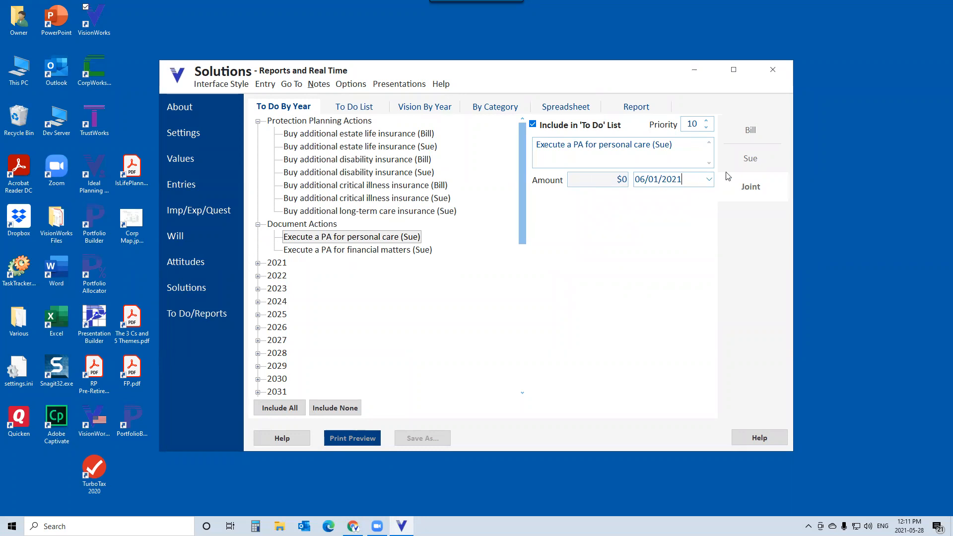
- Set the financial matters PA action date to 06/01/2021
click(395, 251)
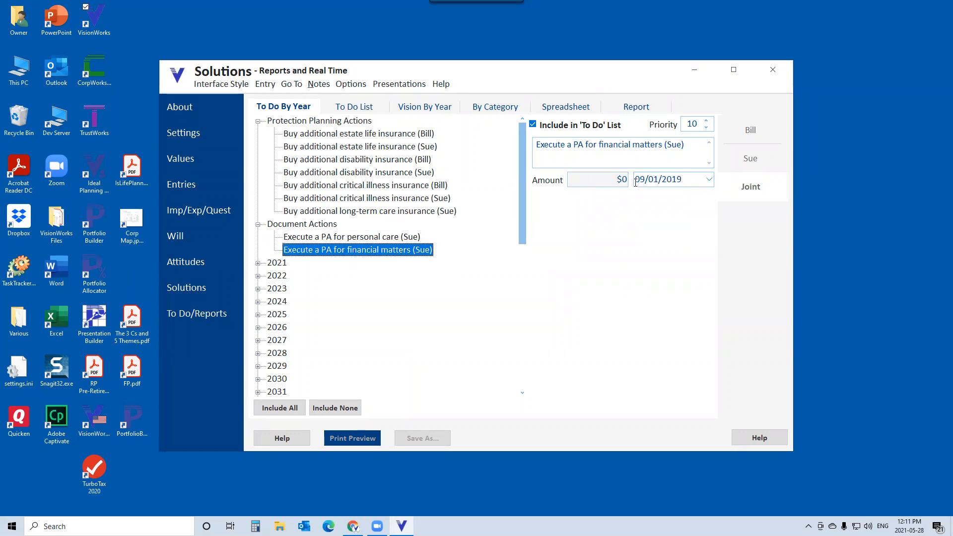
drag(636, 179, 695, 182)
text(06/01/)
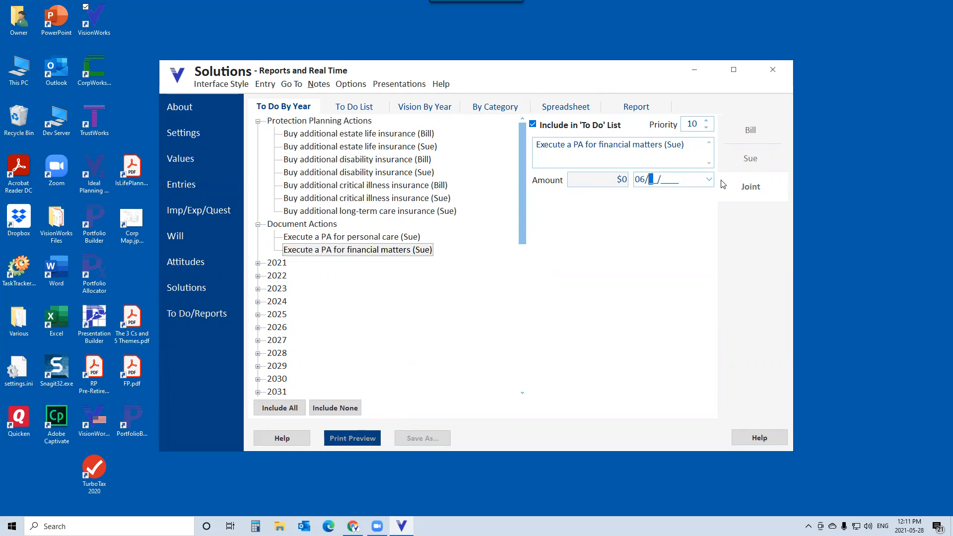
text(2021)
- Expand the 2021 group of to-do actions and browse its entries
click(258, 263)
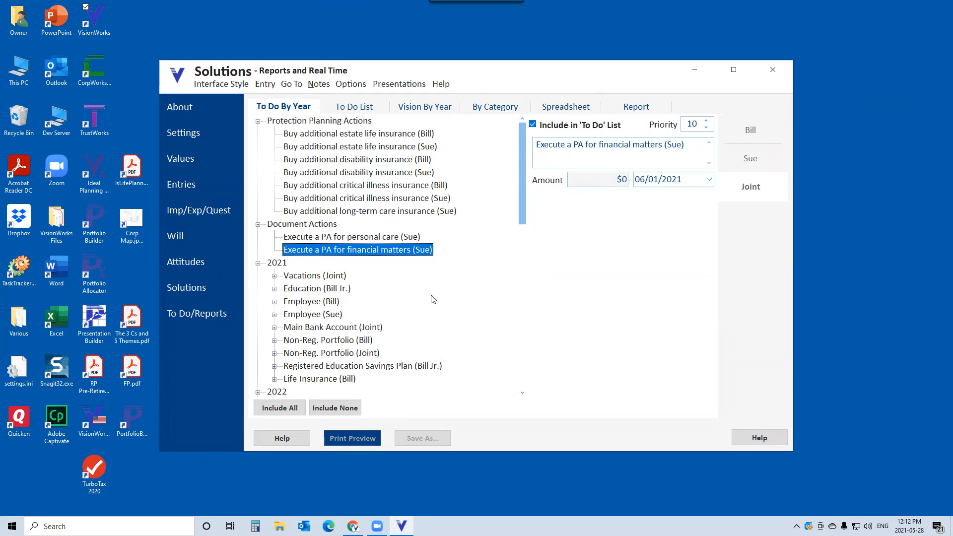
drag(522, 206, 520, 226)
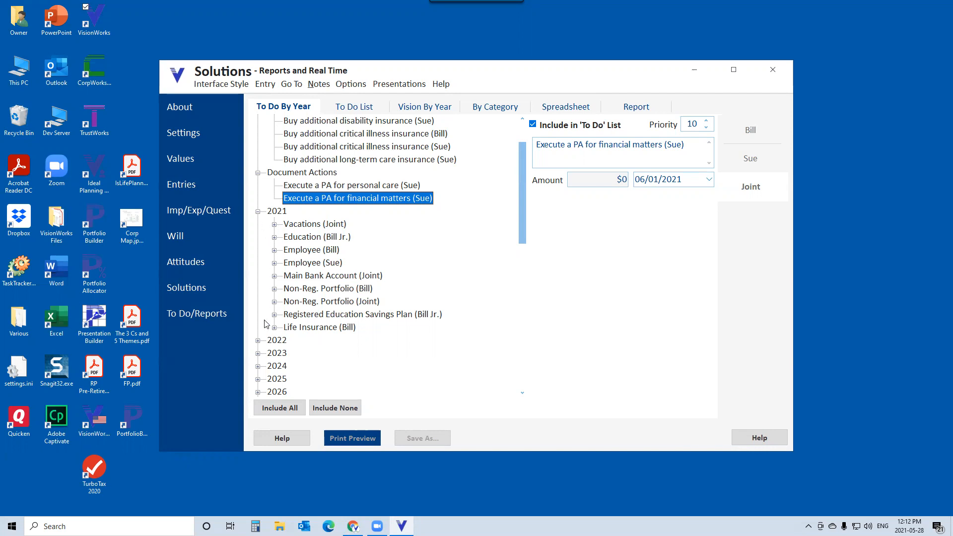
- Expand the 2022 group, inspect the winter vacation and RRSP contribution actions, and review the To Do List
click(258, 341)
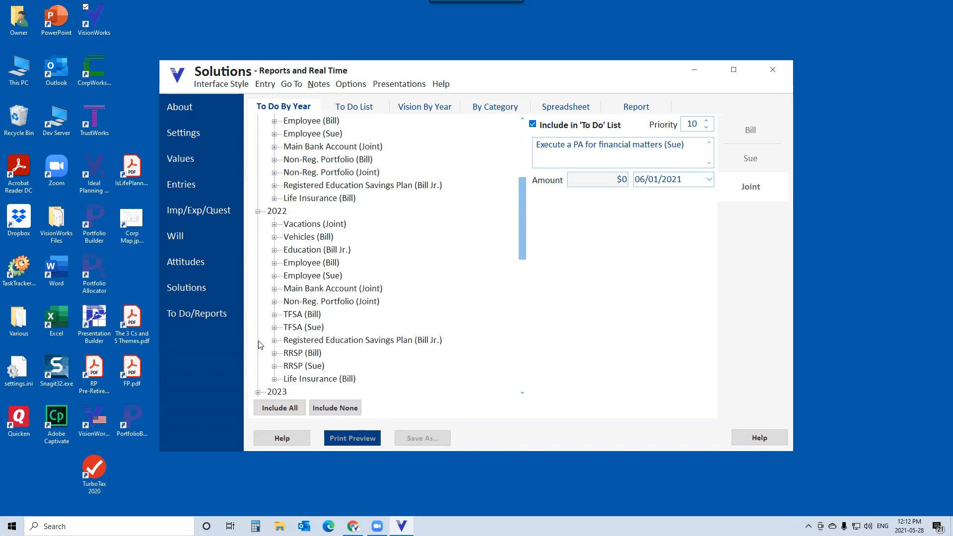
click(275, 224)
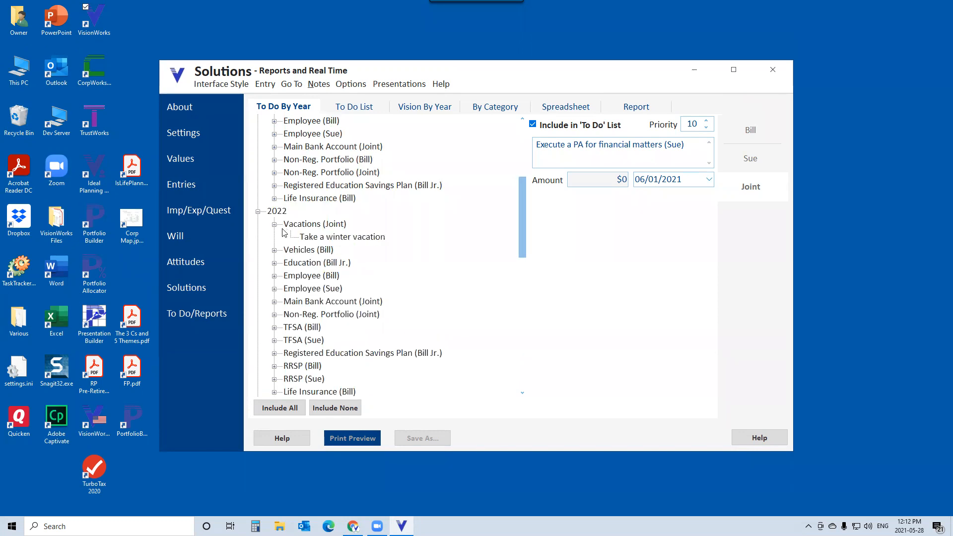
click(329, 239)
drag(622, 145, 536, 147)
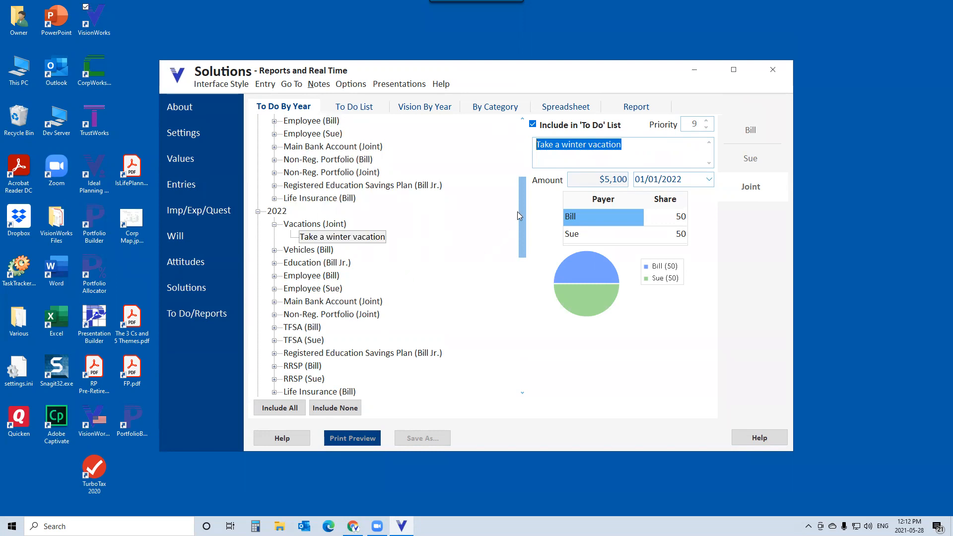
drag(522, 207, 522, 224)
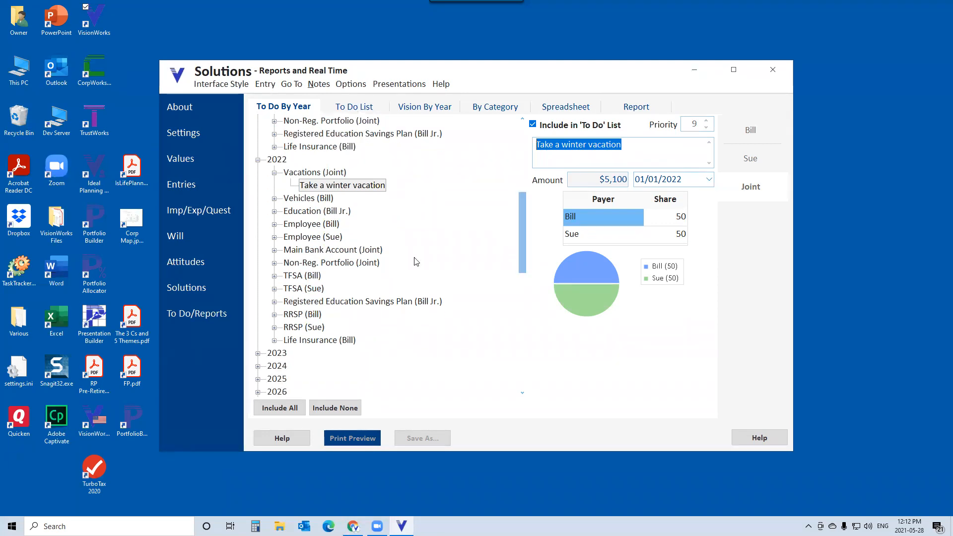
click(274, 314)
click(318, 327)
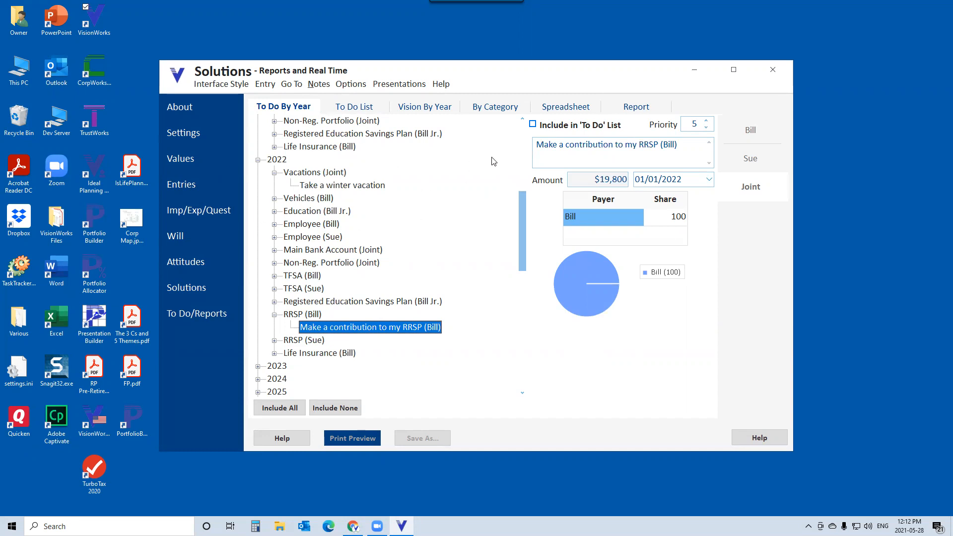
click(346, 109)
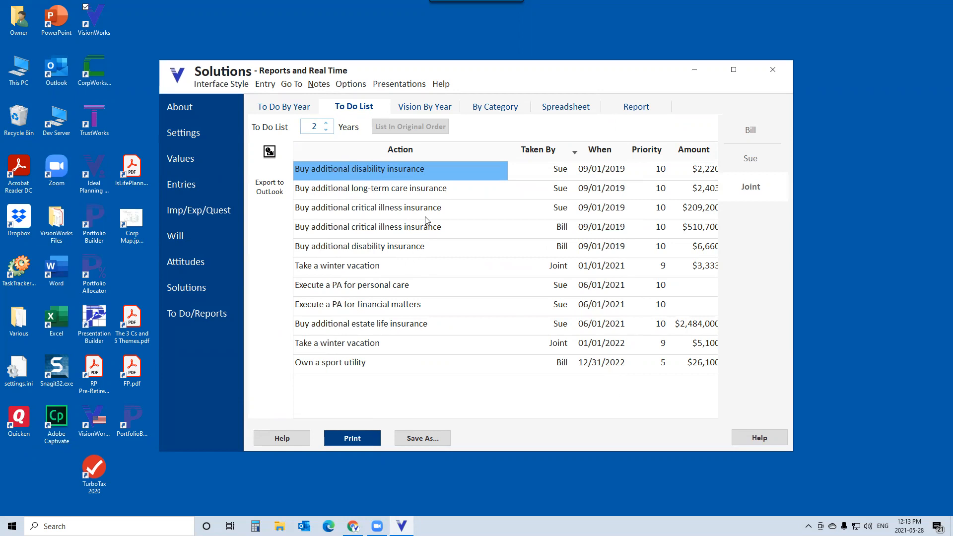
- Open Vision By Year and inspect the 2022 'Own a sport utility' vehicle vision entry
click(430, 111)
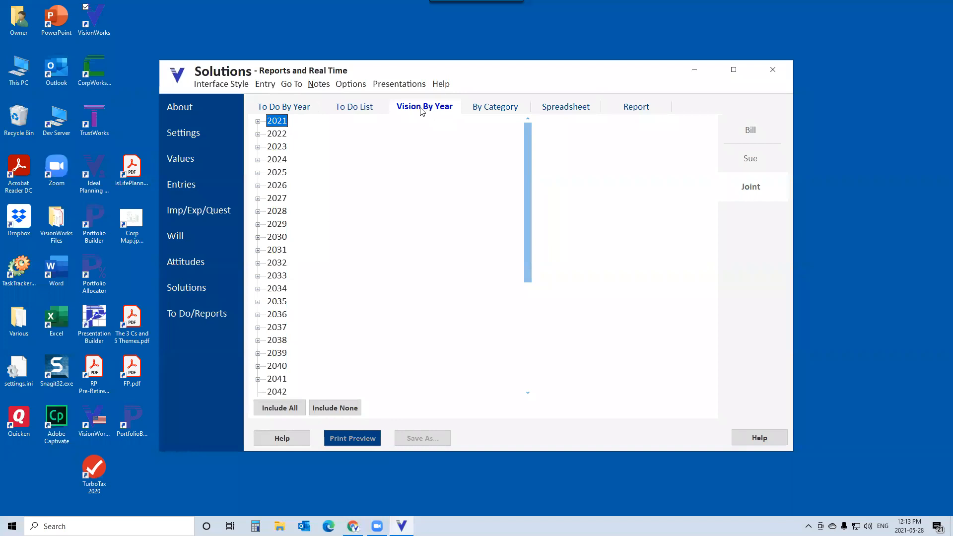
click(258, 135)
click(274, 160)
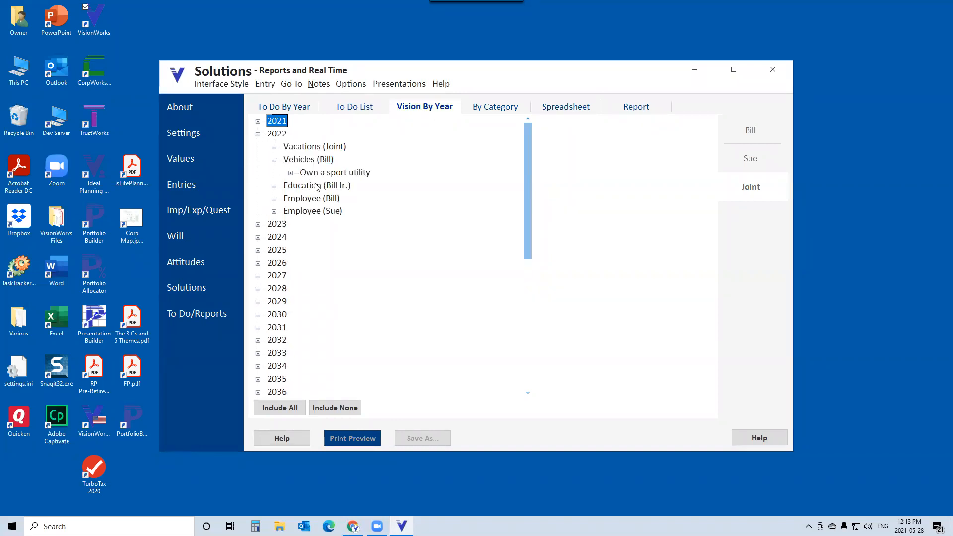
click(290, 173)
click(356, 188)
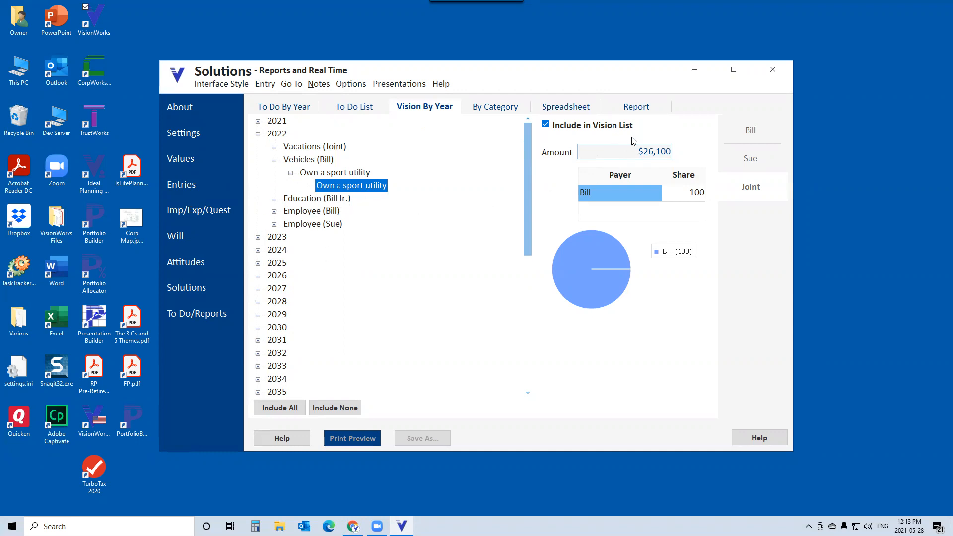
- Open the report settings and switch the report sections style to Default and back to The 3 Cs
click(641, 110)
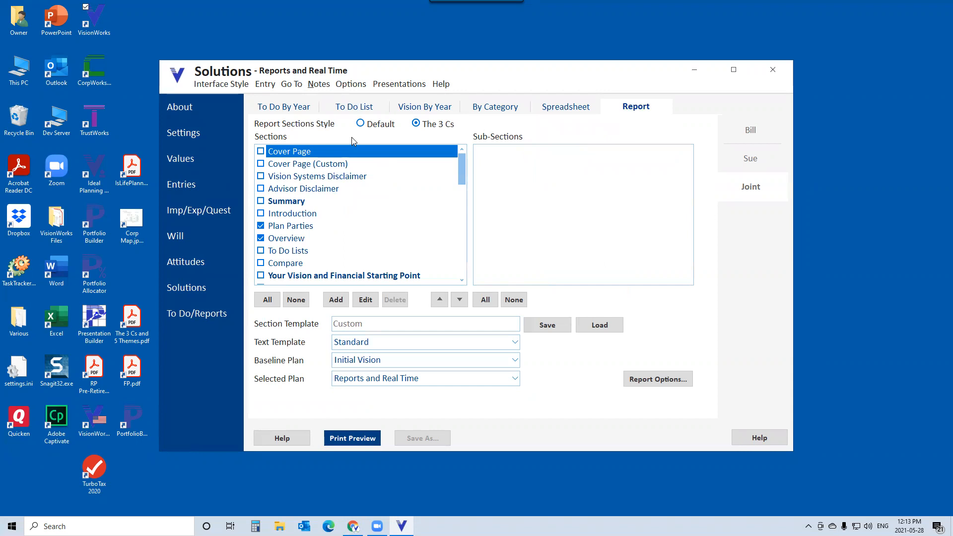
click(361, 124)
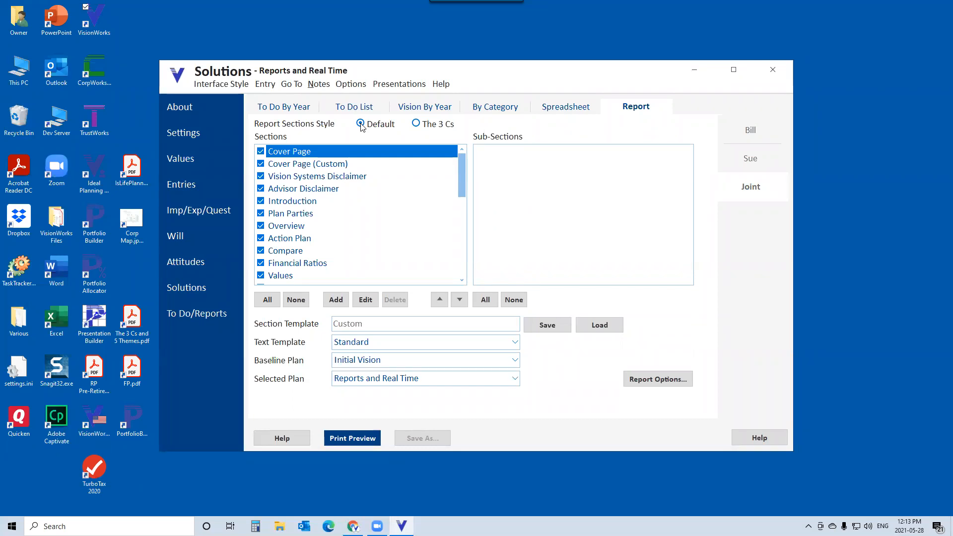
click(417, 124)
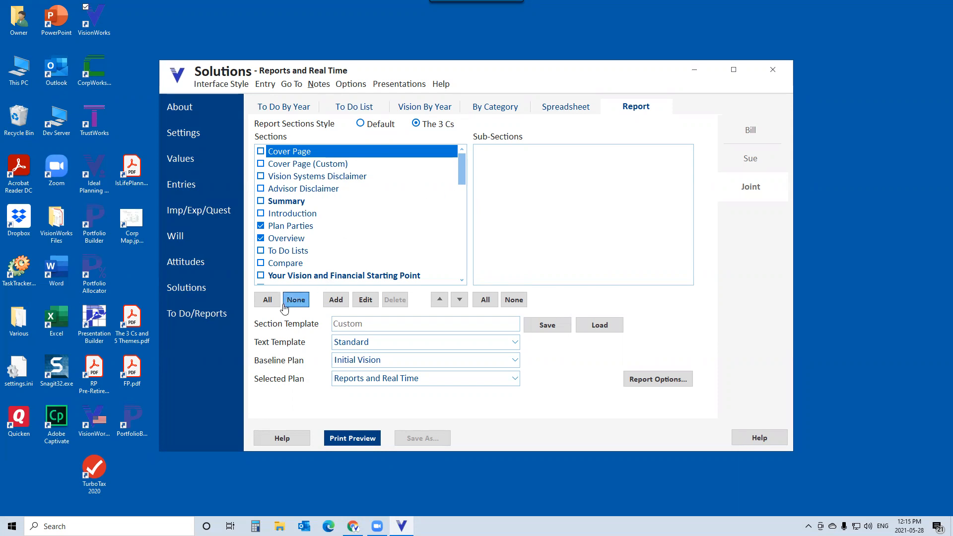
- Open the new report section dialog and cancel it
click(335, 301)
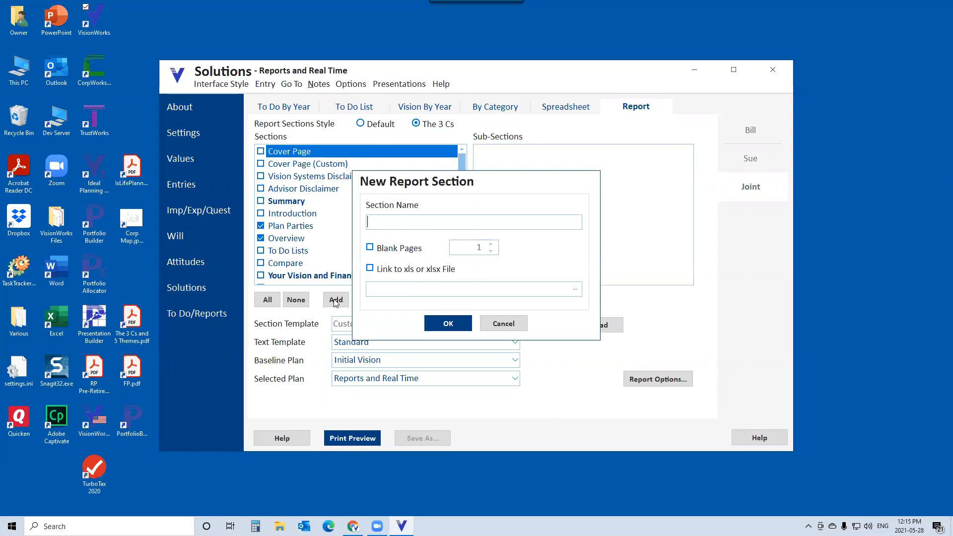
click(504, 327)
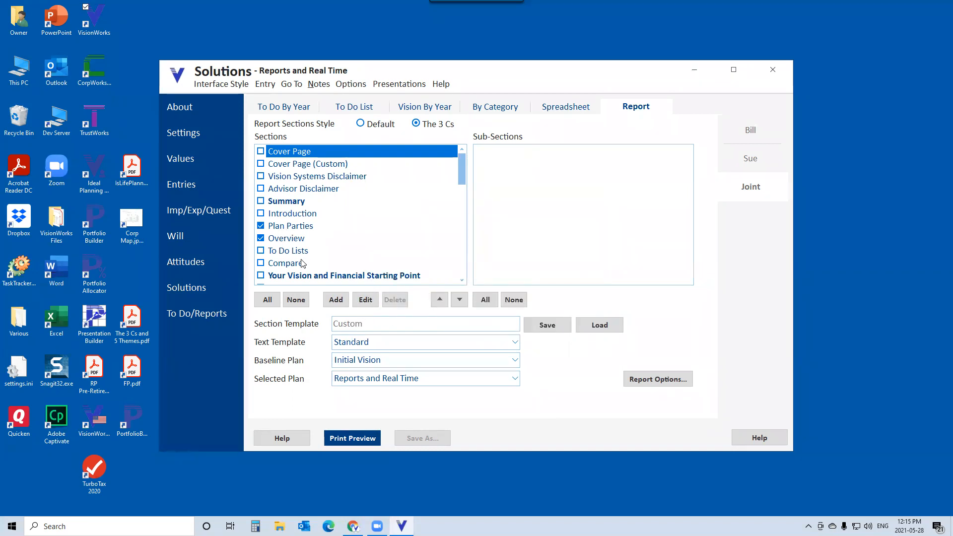
- Move the Overview section up one position and back down again
click(298, 240)
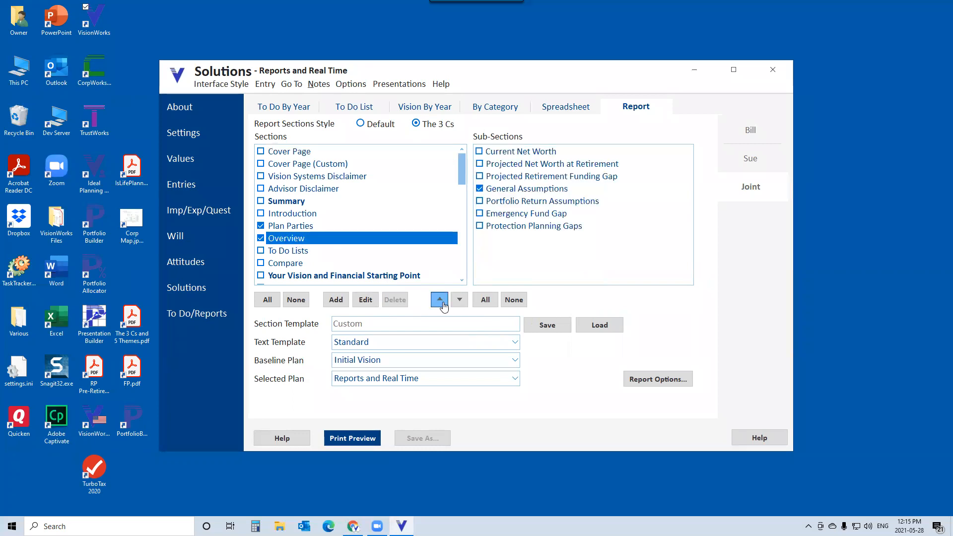
click(441, 302)
click(459, 300)
- Start saving the section template and cancel the save dialog
click(550, 332)
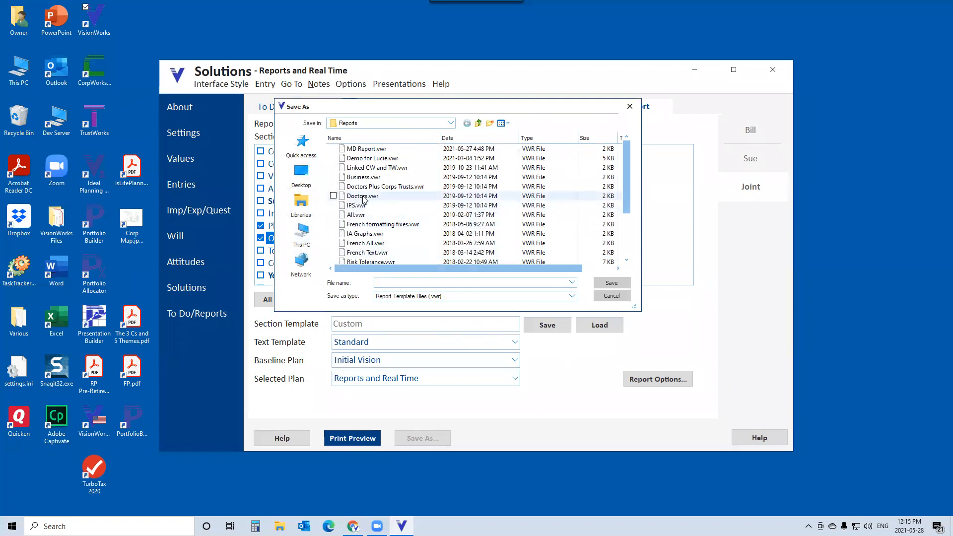
click(609, 295)
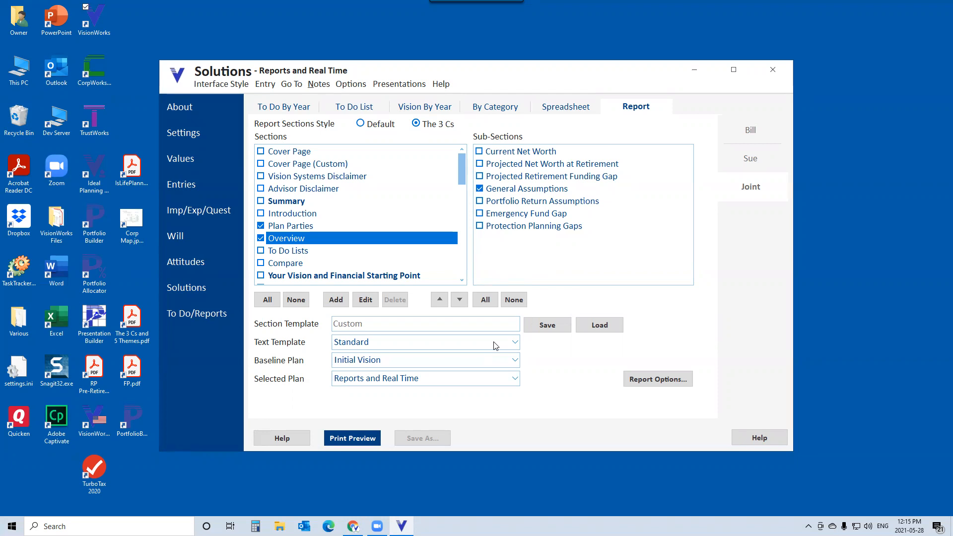
- Load the Doctors.vwr section template
click(600, 326)
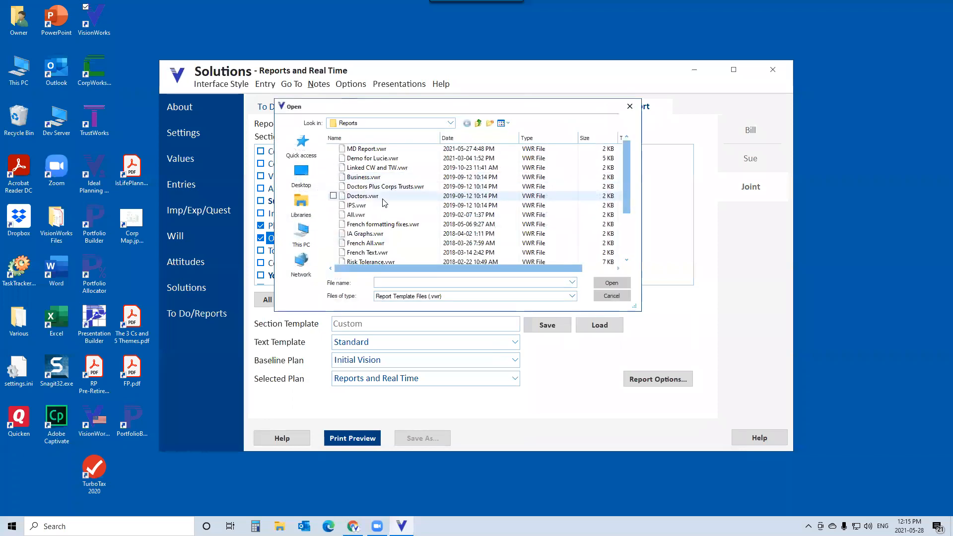
click(375, 197)
click(612, 283)
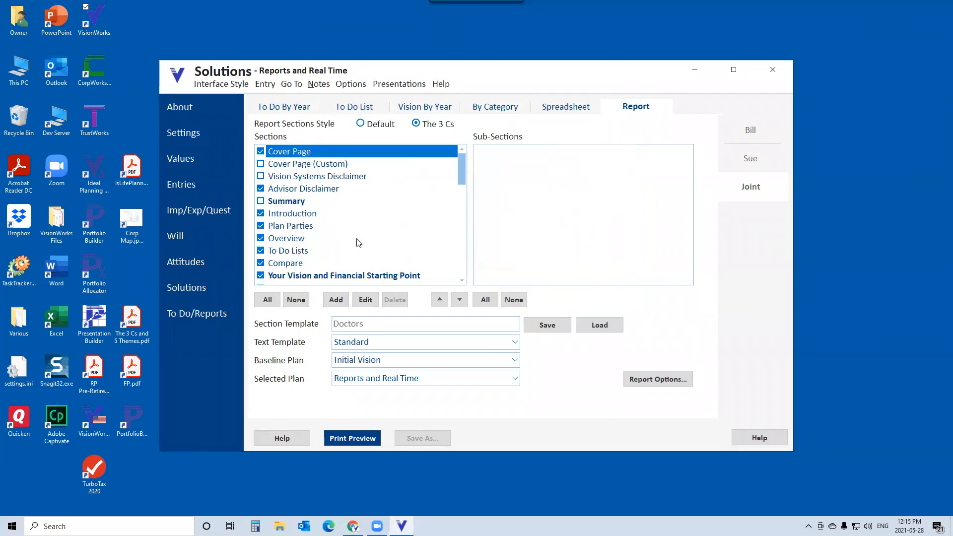
- Inspect the To Do Lists section's sub-sections and the Appendix section at the end of the list
click(307, 254)
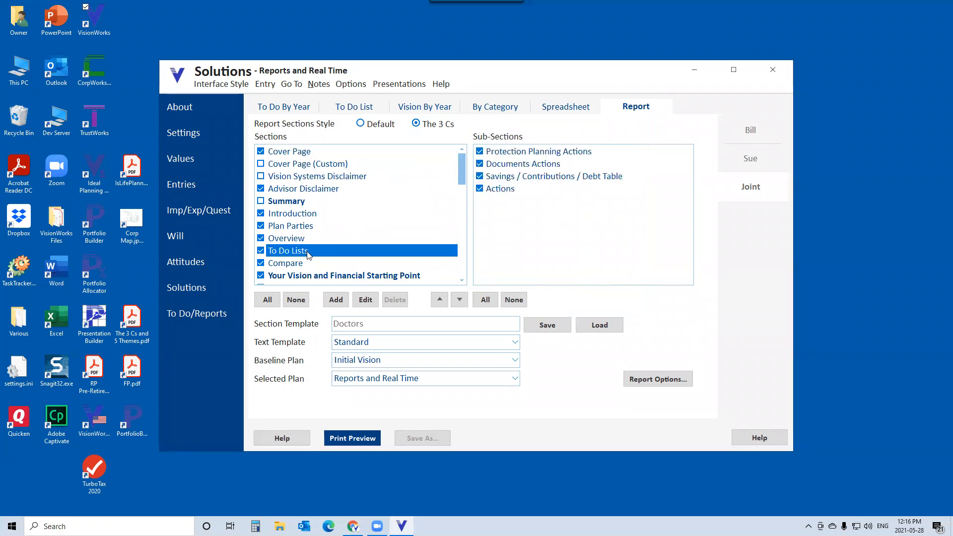
drag(461, 165, 365, 272)
click(281, 252)
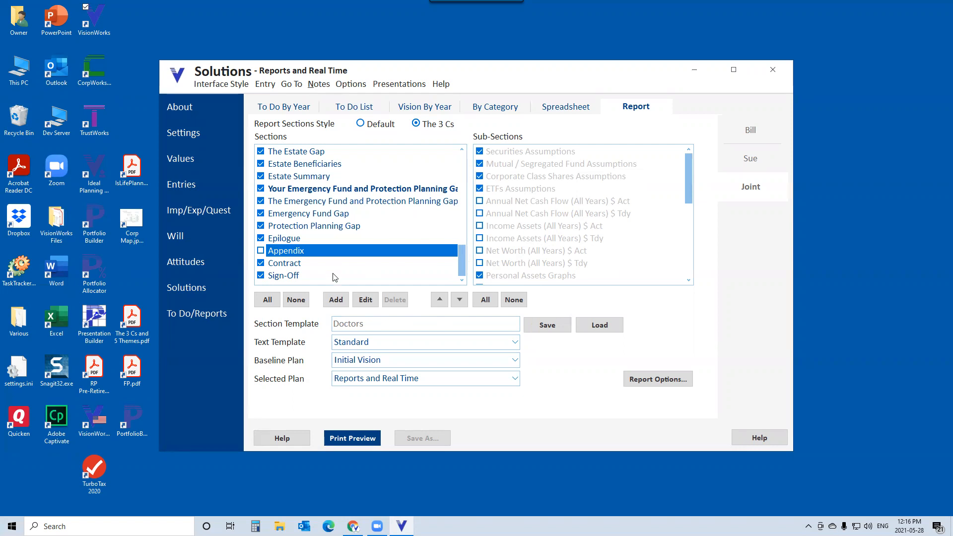
- Load the Business.vwr section template and select the Appendix section to view its sub-sections
click(604, 326)
click(369, 178)
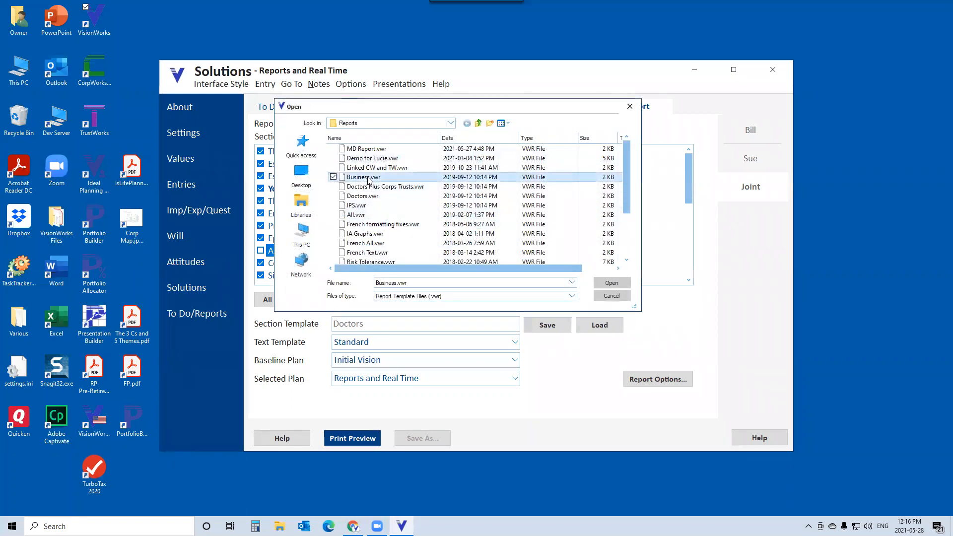
click(606, 285)
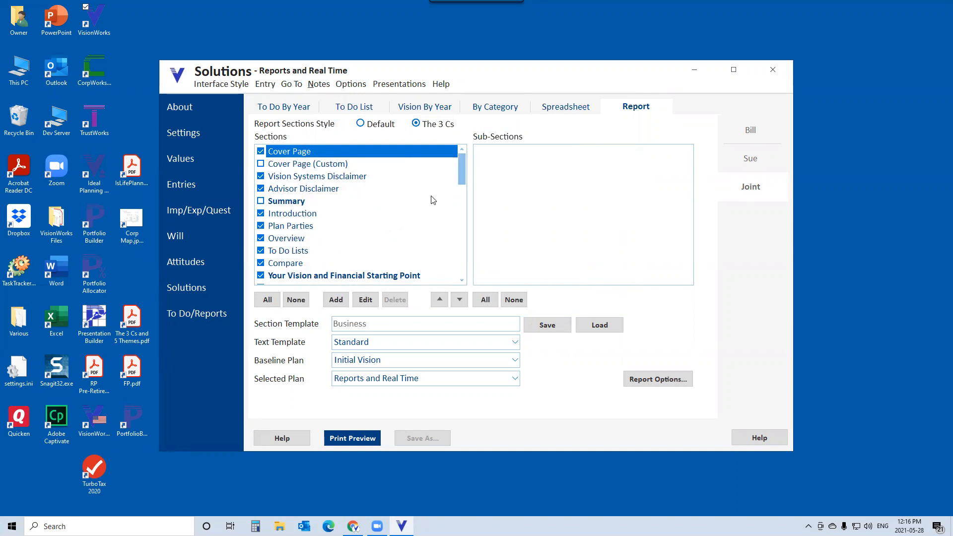
drag(463, 165, 449, 281)
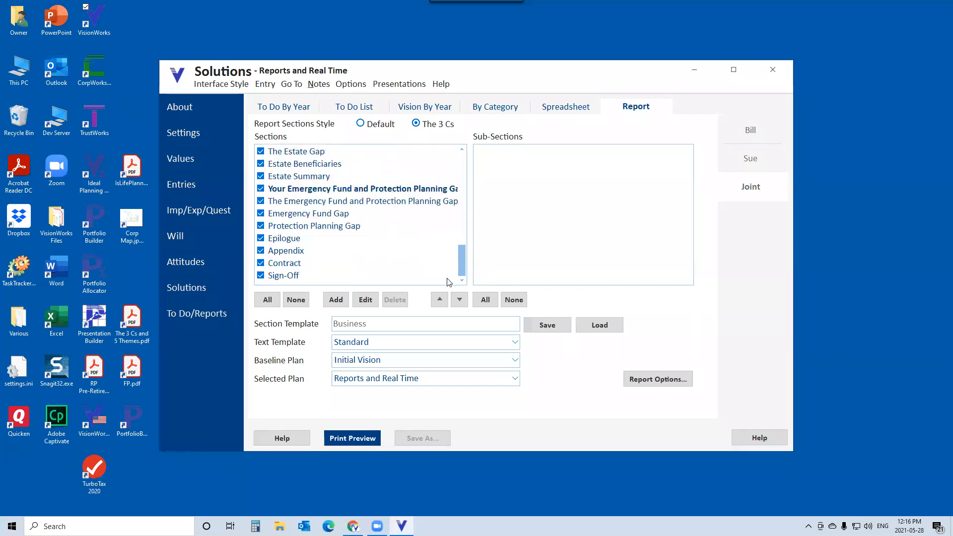
click(289, 253)
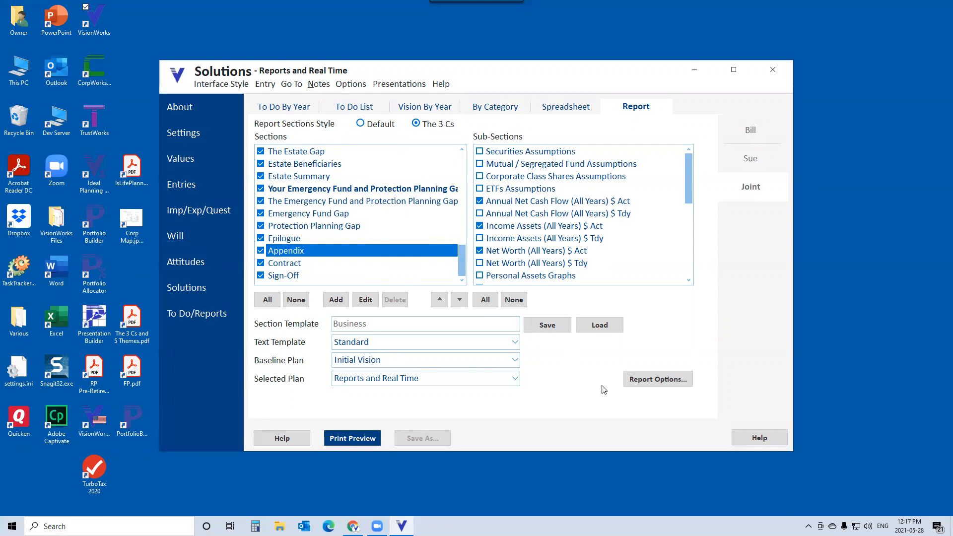
- Open Report Options, browse the report text template list, and cancel the dialog
click(658, 380)
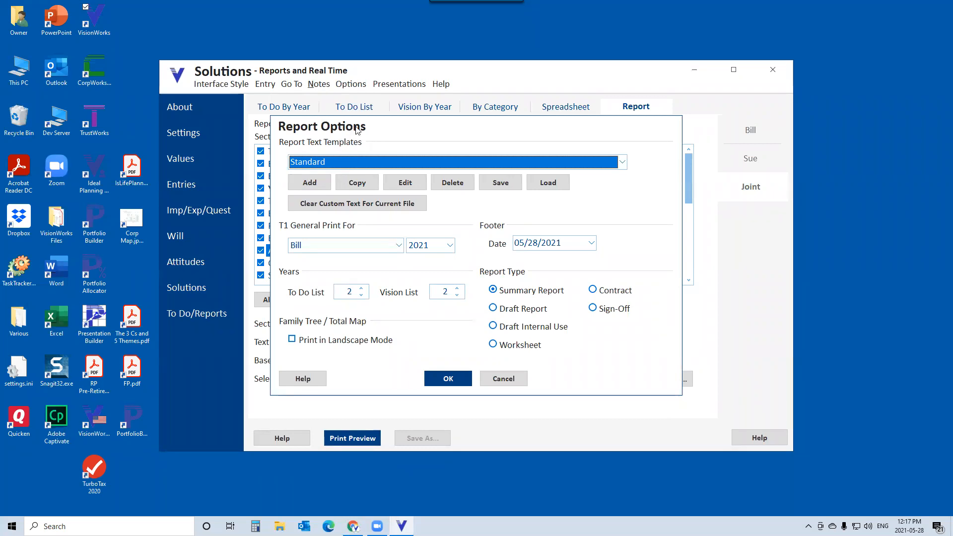
drag(355, 126, 539, 97)
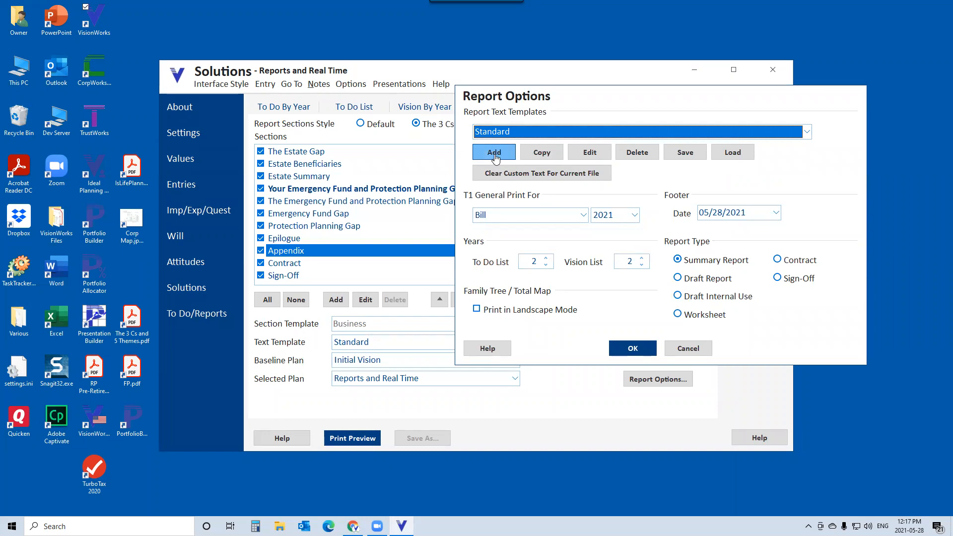
click(808, 133)
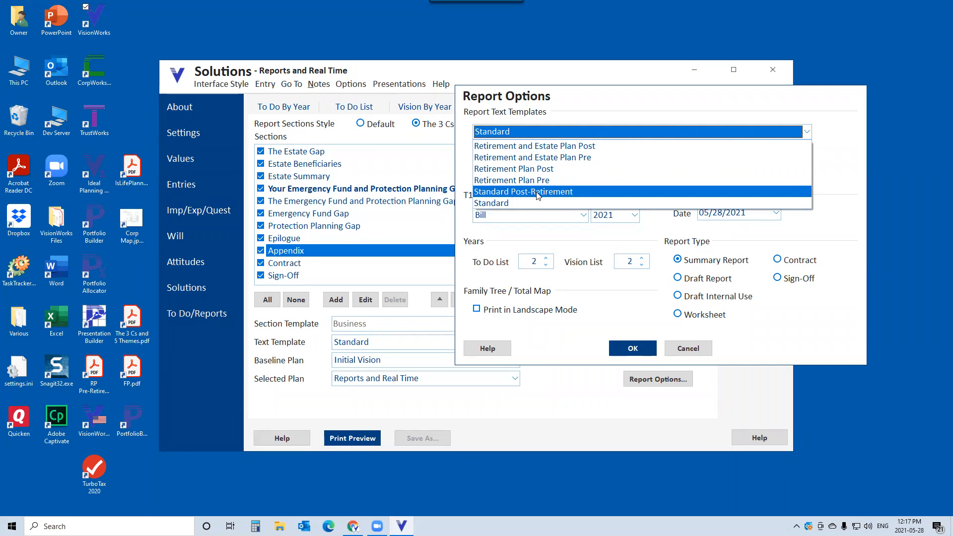
click(546, 203)
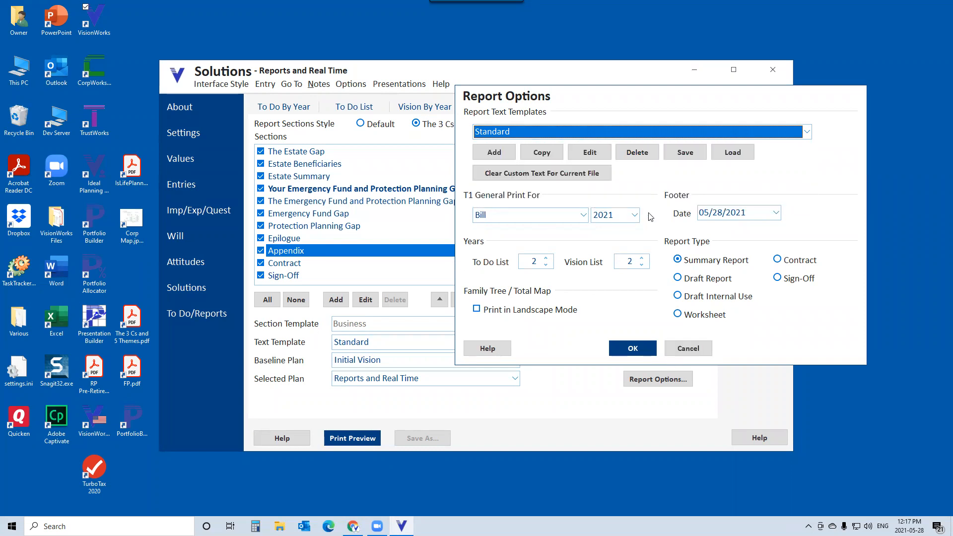
click(687, 349)
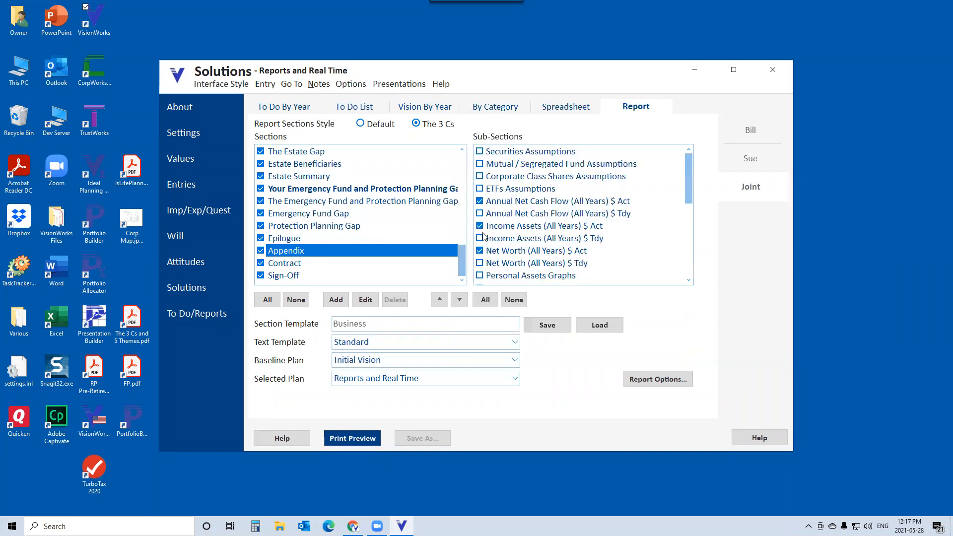
- Select the Income Assets Forecast section and browse the text template choices without changing them
drag(463, 252, 463, 223)
click(338, 253)
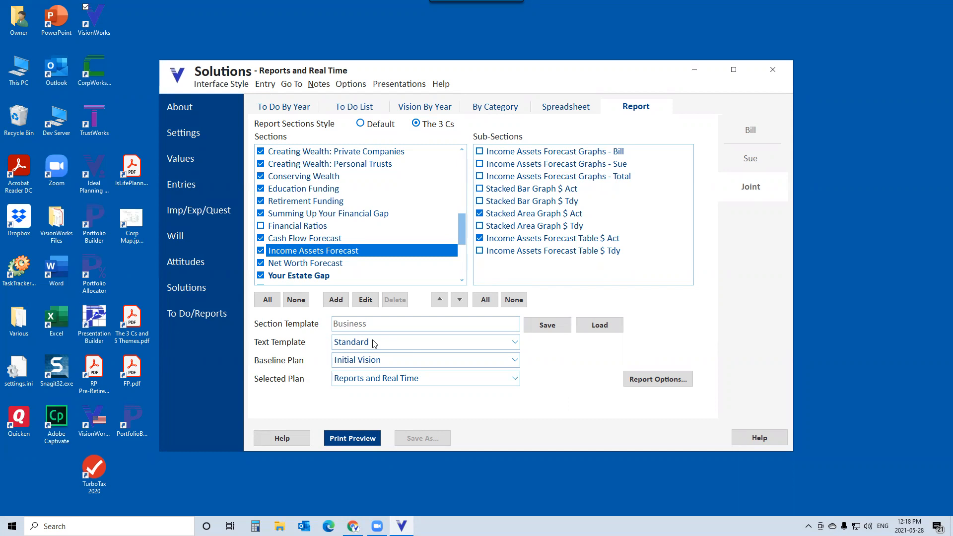
click(516, 343)
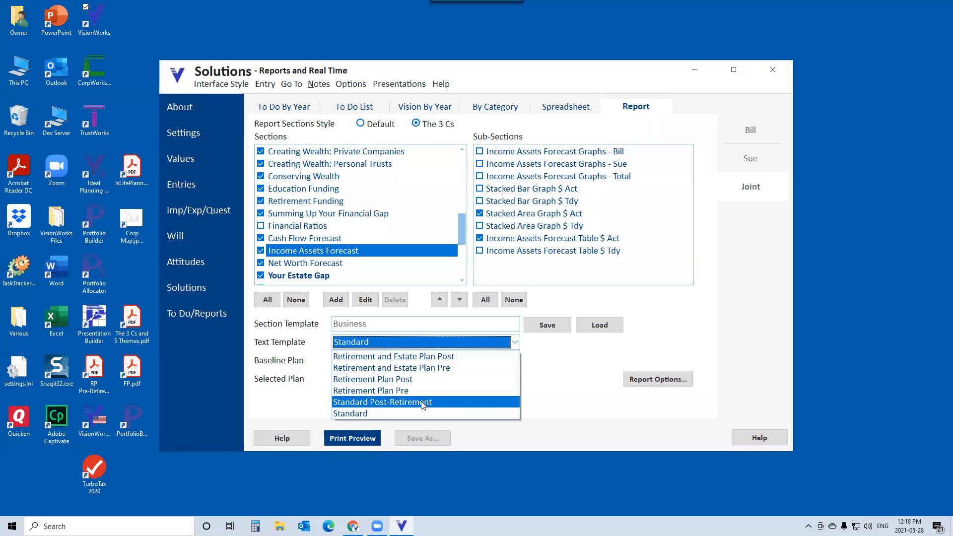
click(574, 302)
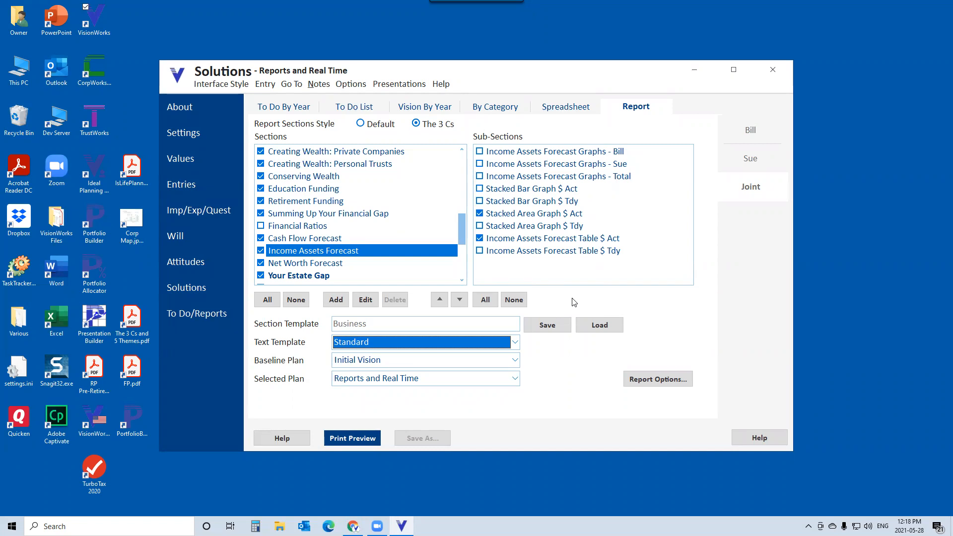
- Open the report print preview and maximize its window
click(357, 439)
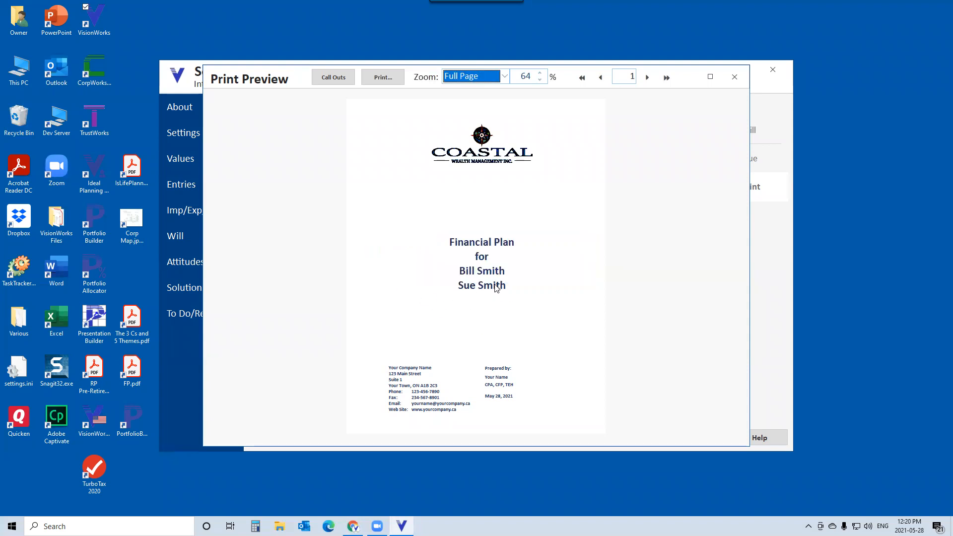
click(711, 77)
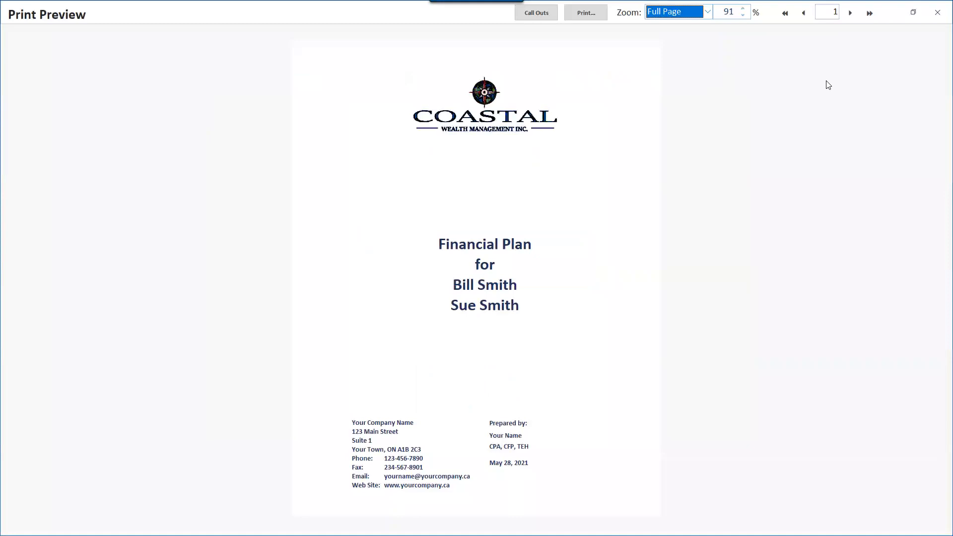
- Page forward through the report preview to the Introduction page
click(850, 13)
click(850, 14)
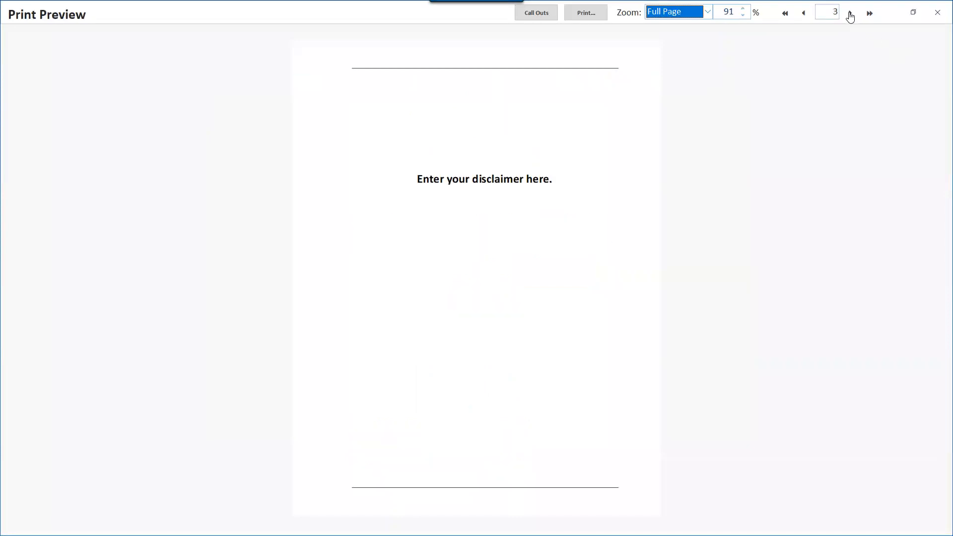
click(850, 14)
click(850, 13)
click(850, 14)
click(850, 14)
click(850, 14)
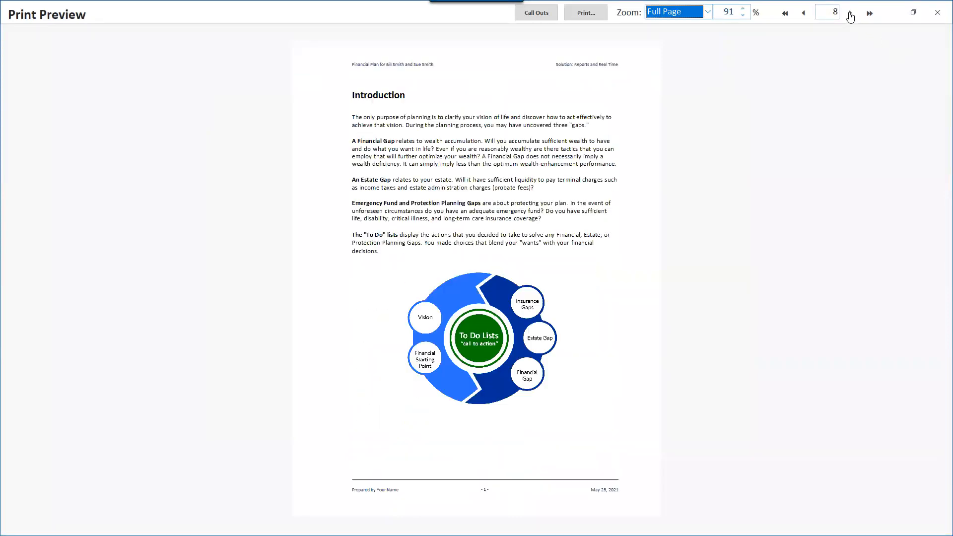
- Open the Introduction text in the text editor, close it without saving, and reopen then cancel the edit options
click(461, 153)
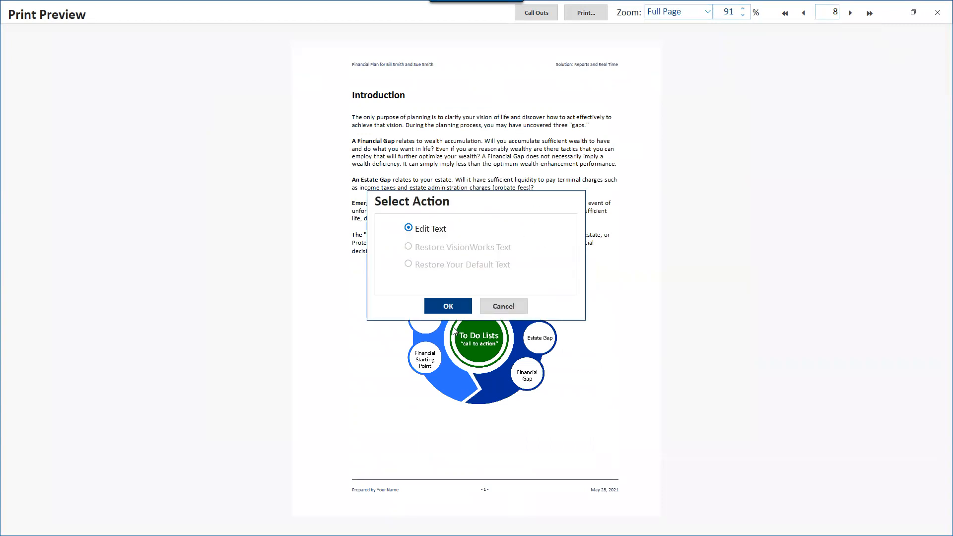
click(448, 306)
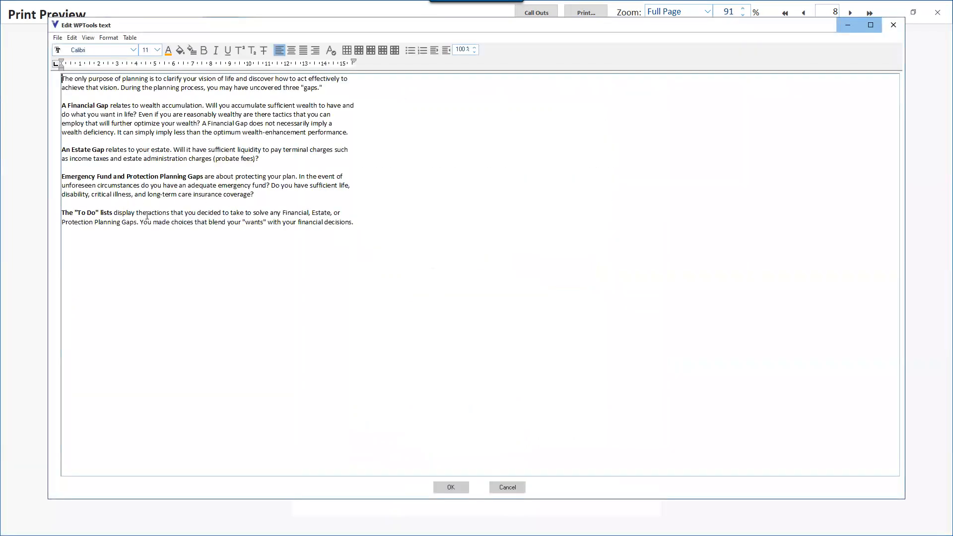
click(507, 488)
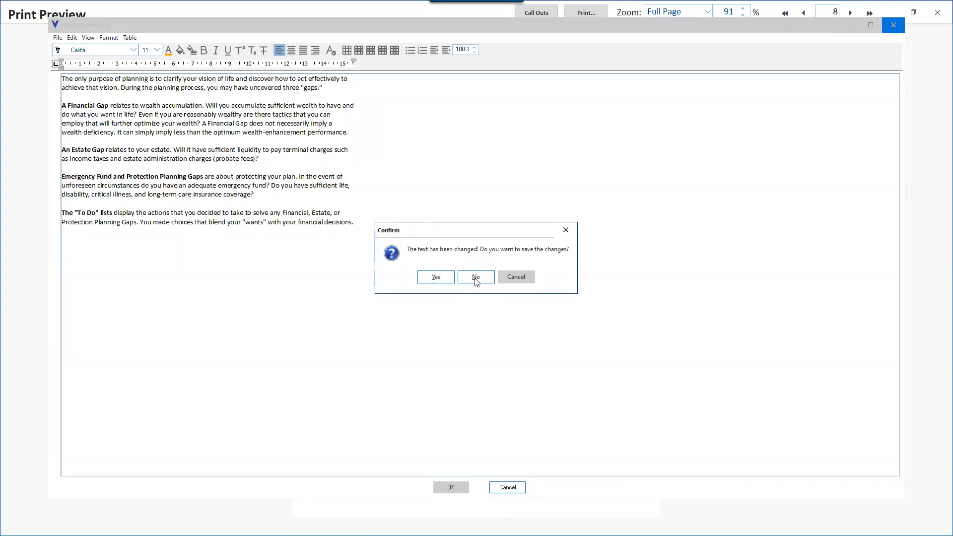
click(475, 279)
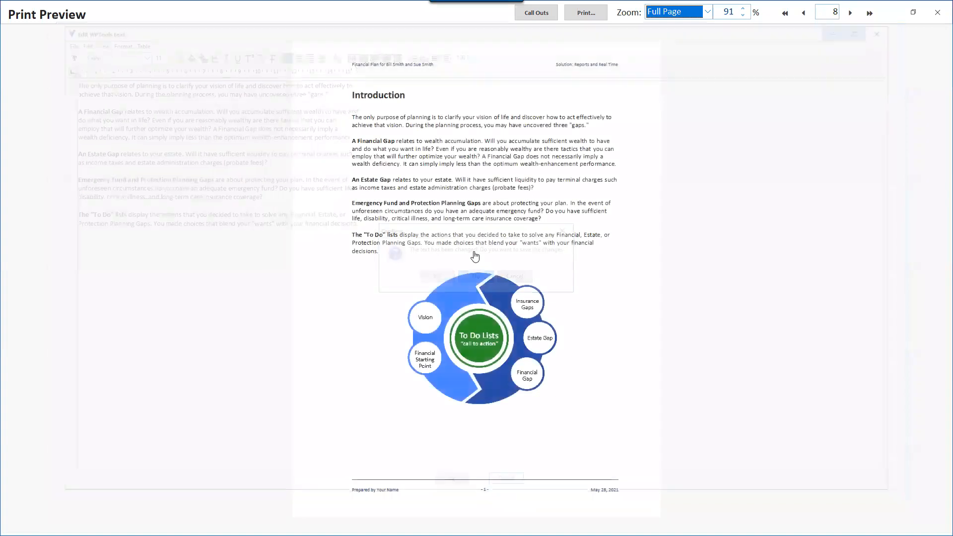
click(460, 231)
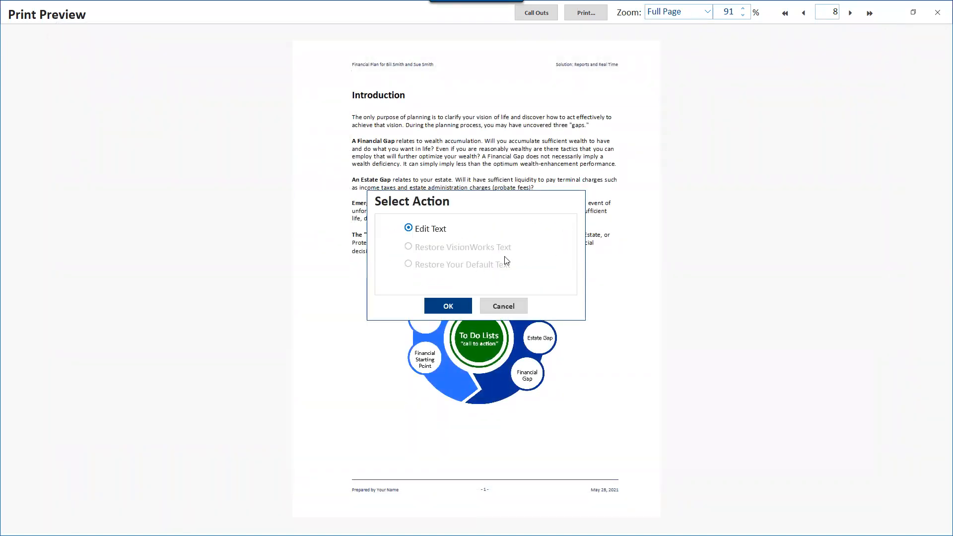
click(512, 311)
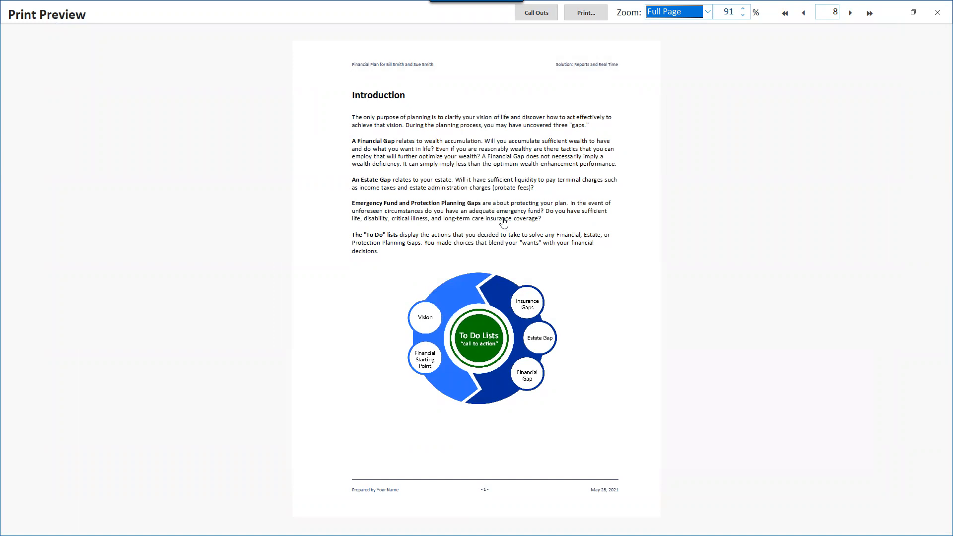
- Advance to the Plan Parties page and close the print preview
click(851, 13)
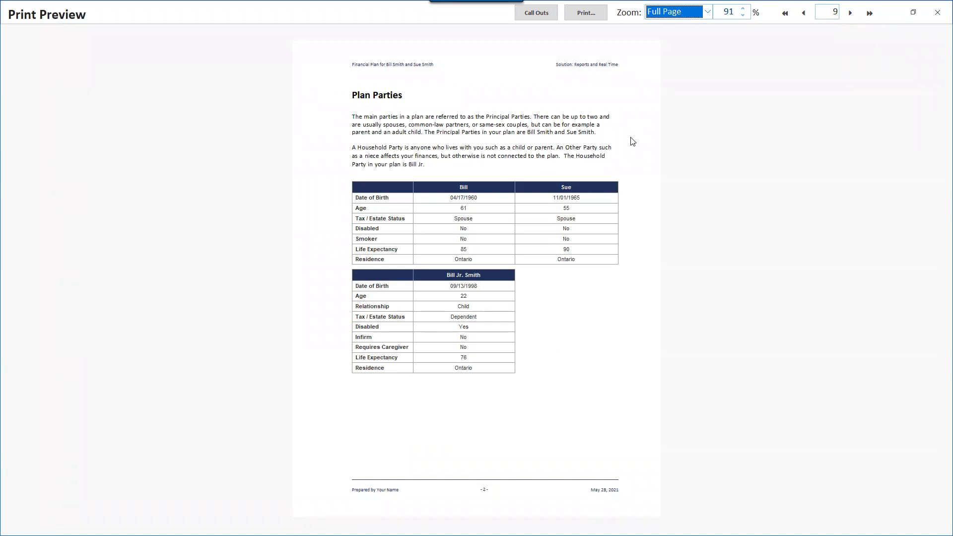
click(939, 13)
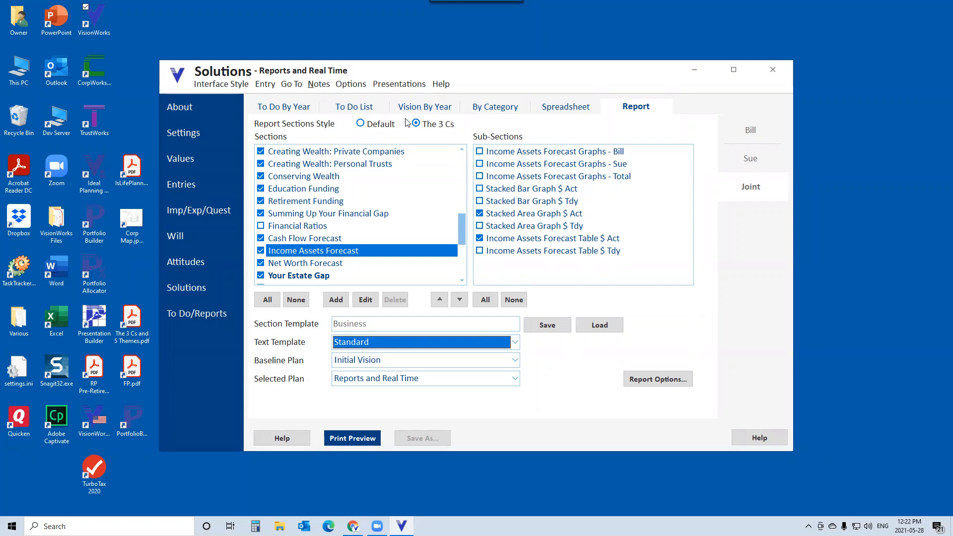
- Browse the Text Template and Selected Plan choices without changing either selection
click(515, 343)
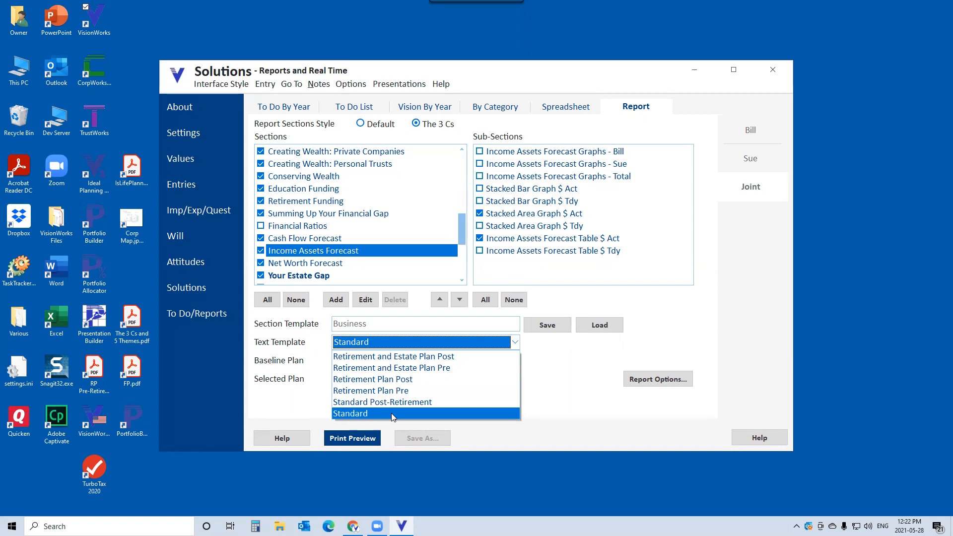
click(561, 380)
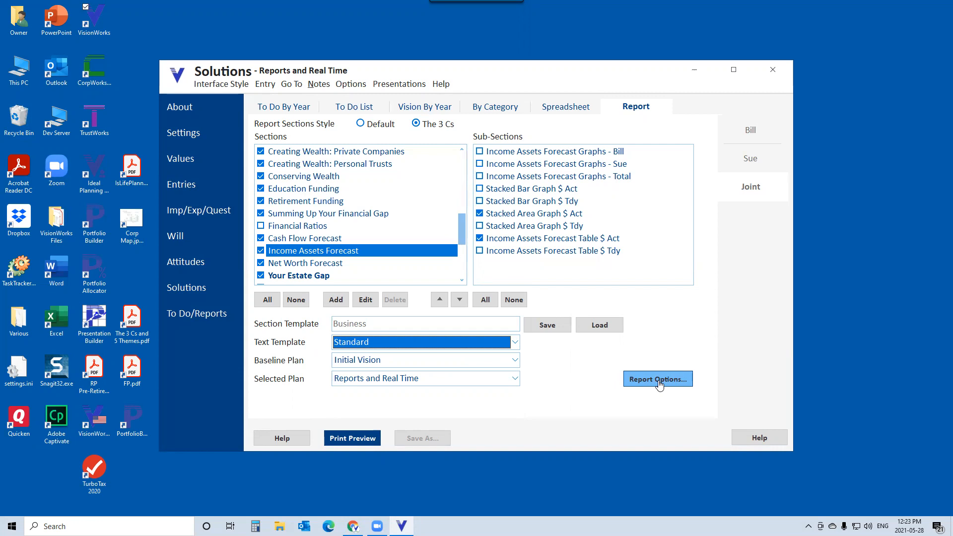
click(518, 380)
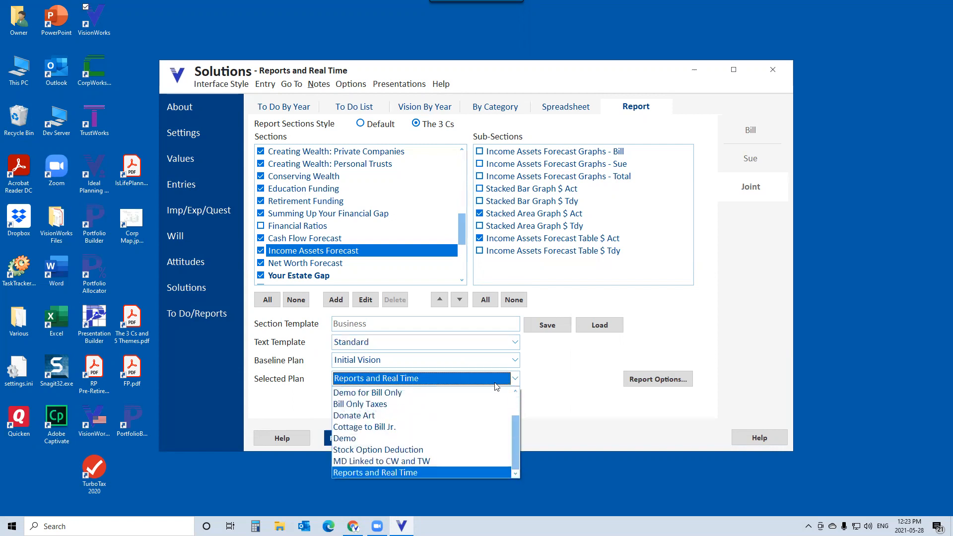
click(542, 367)
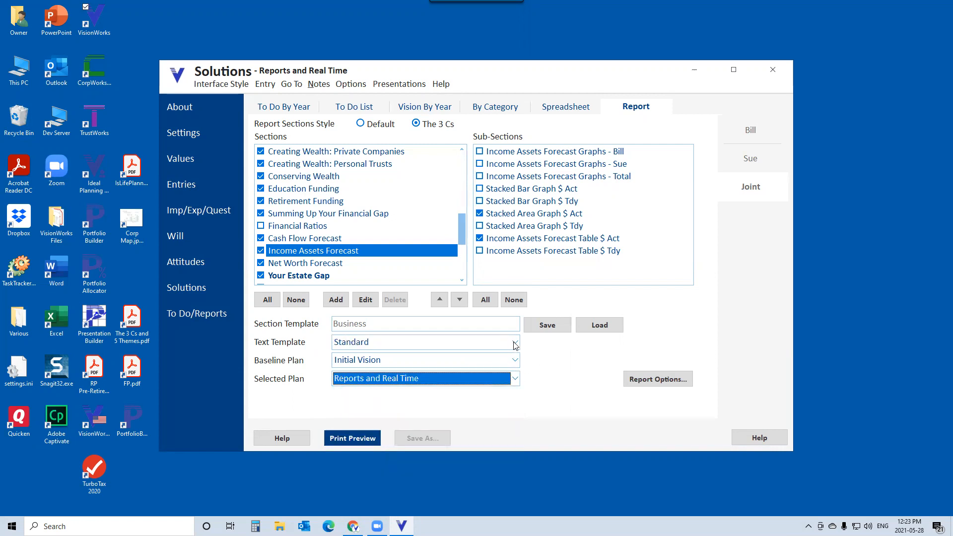
click(515, 343)
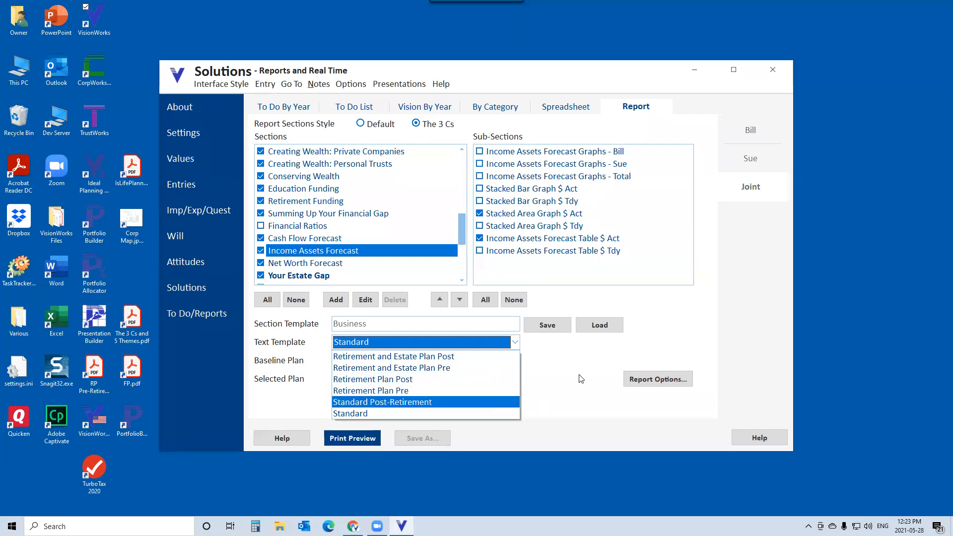
key(Down)
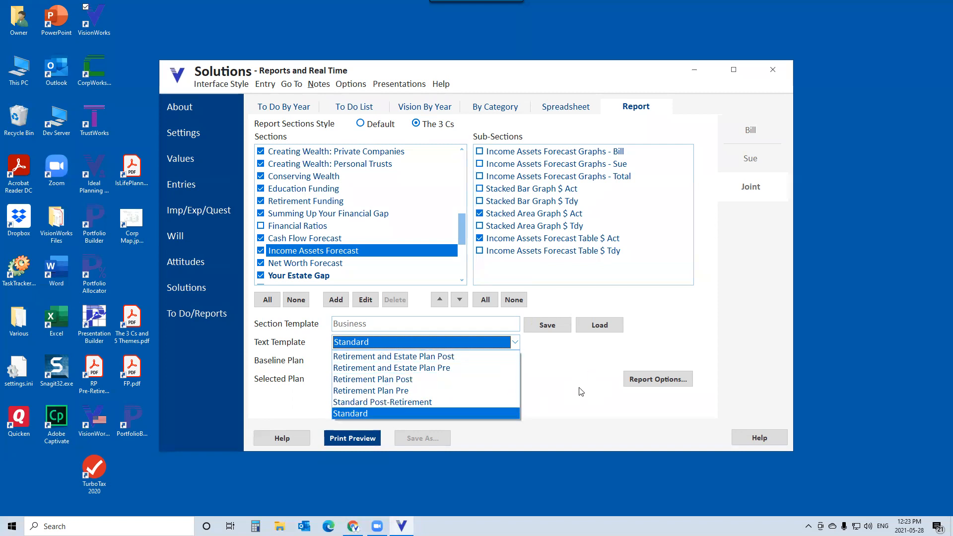
key(Return)
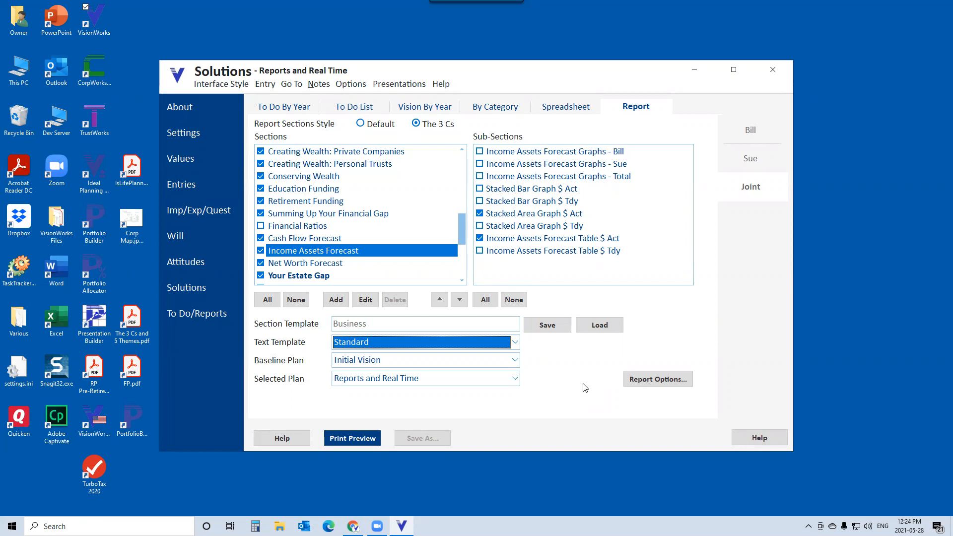
- Run Presentations Mode, switch to Word output, and set the source Word file to VW Basic Template.docx
click(412, 87)
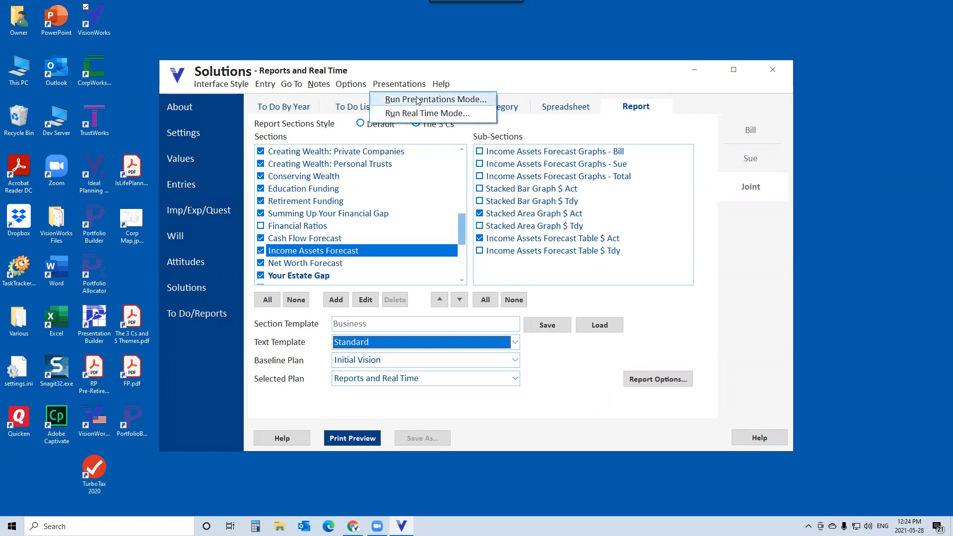
click(417, 100)
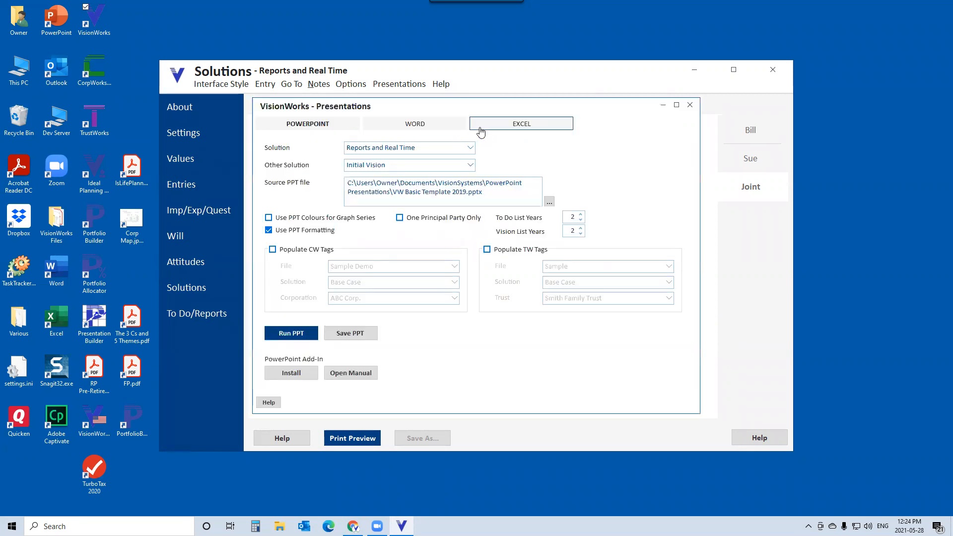
click(414, 124)
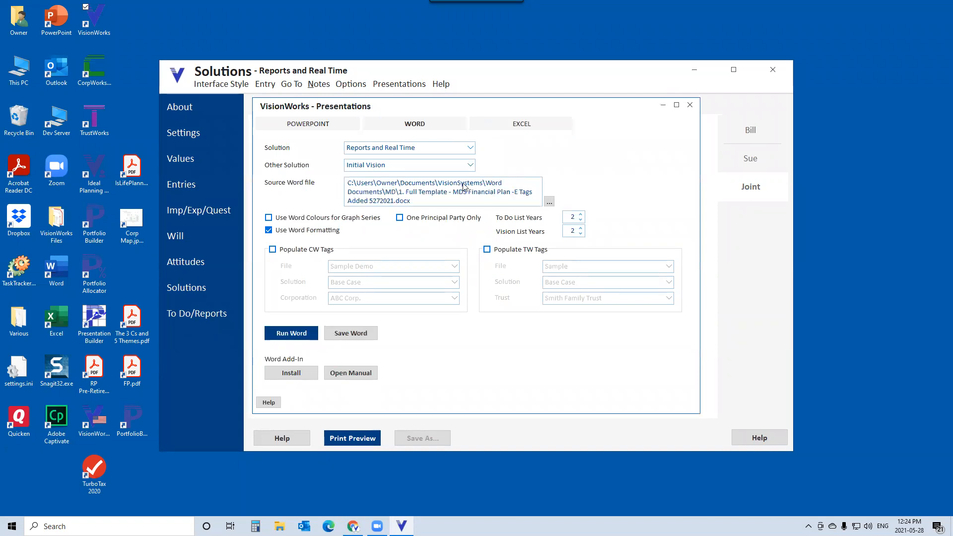
click(549, 200)
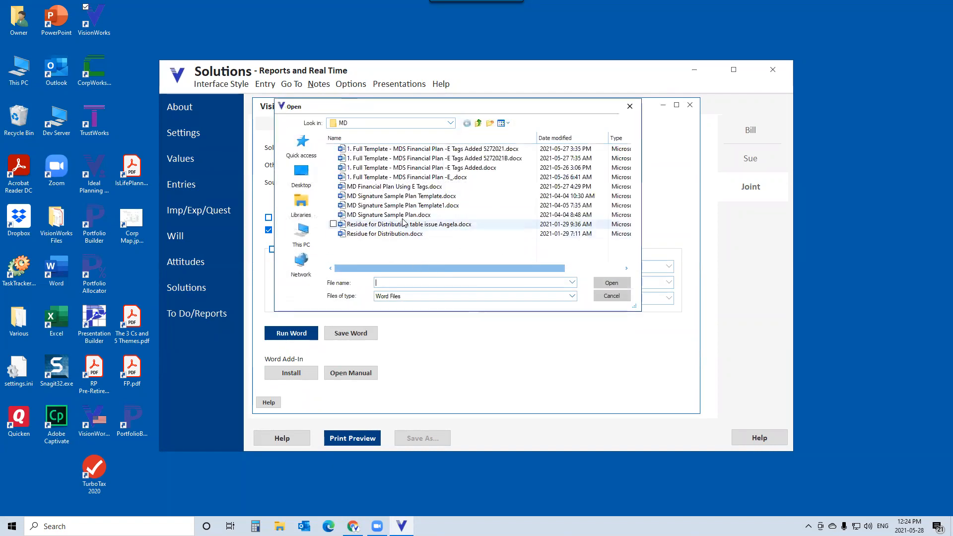
click(478, 124)
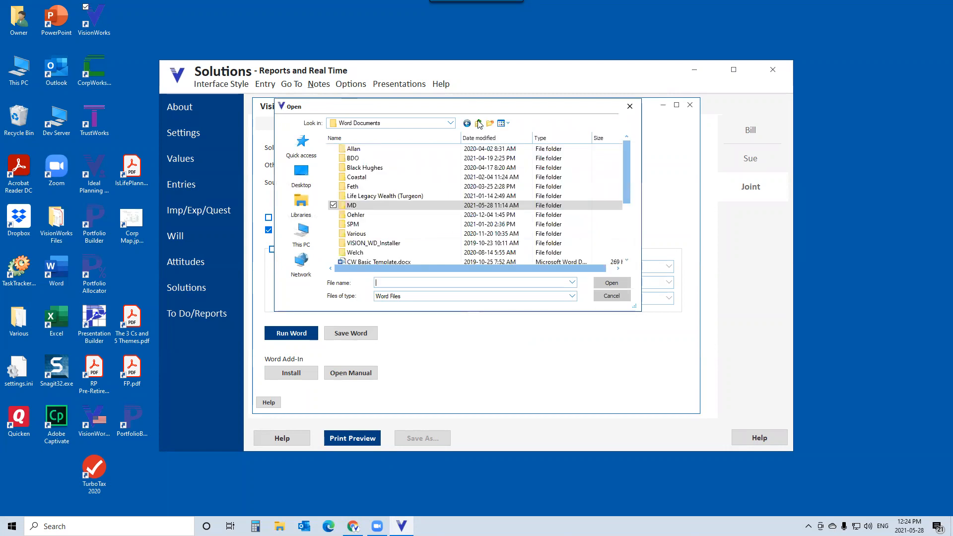
drag(628, 191, 628, 242)
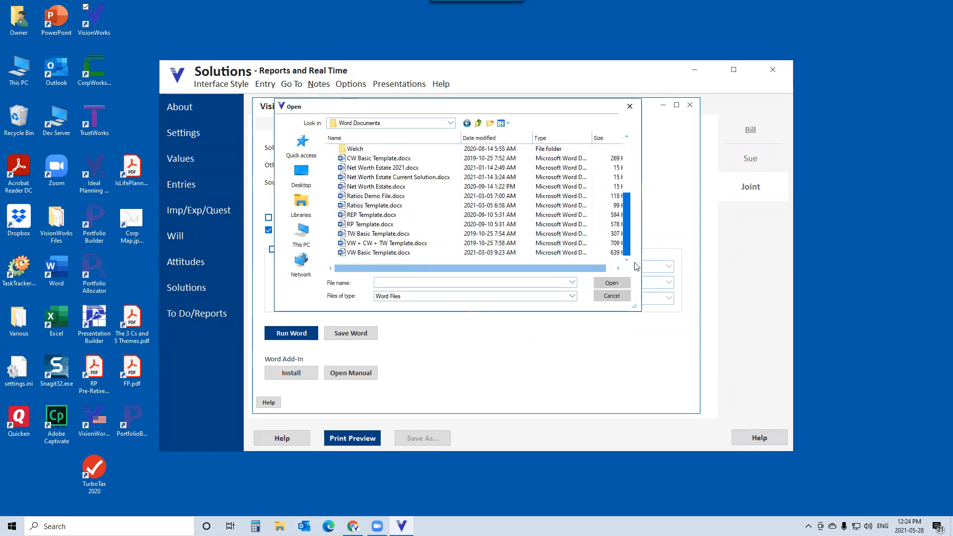
click(403, 252)
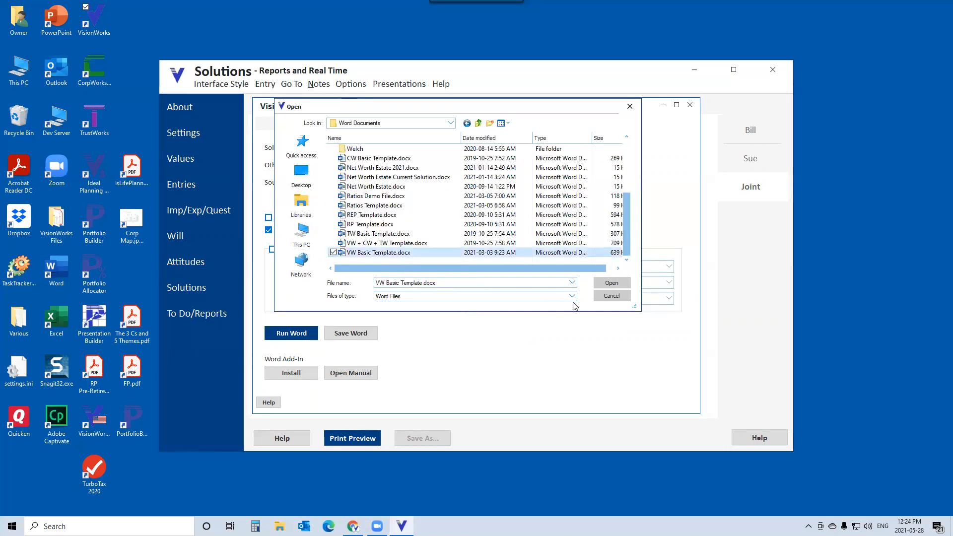
click(611, 283)
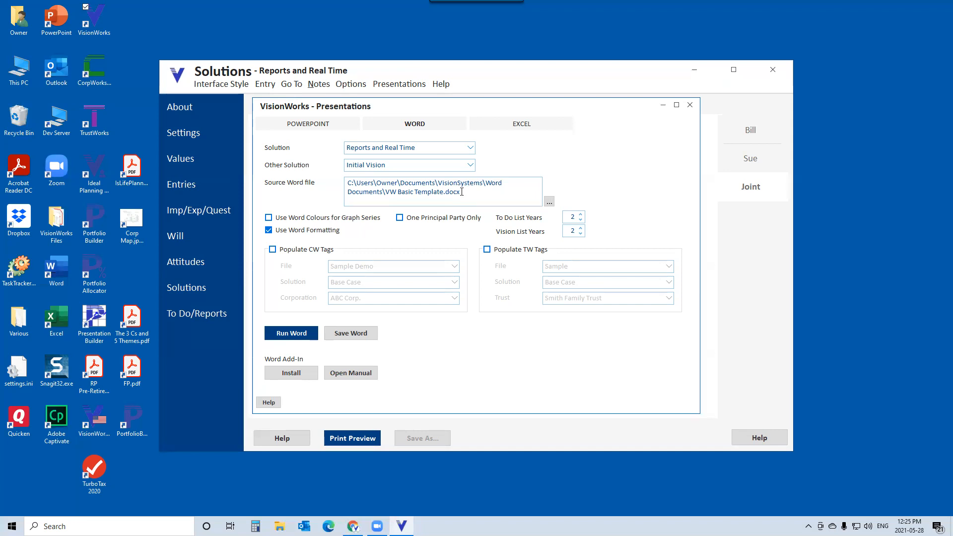
- In File Explorer, open VW Basic Template.docx from Documents > VisionSystems > Word Documents
click(287, 517)
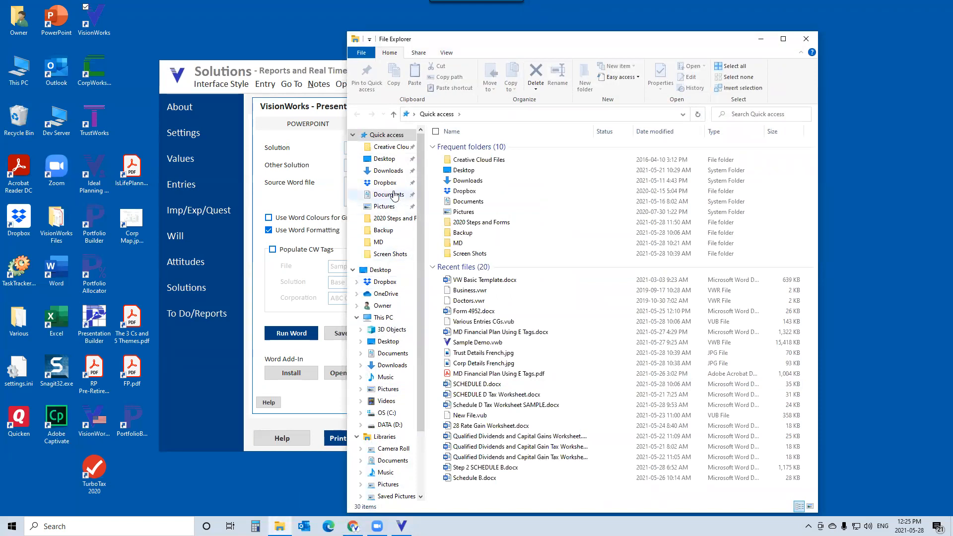
click(391, 194)
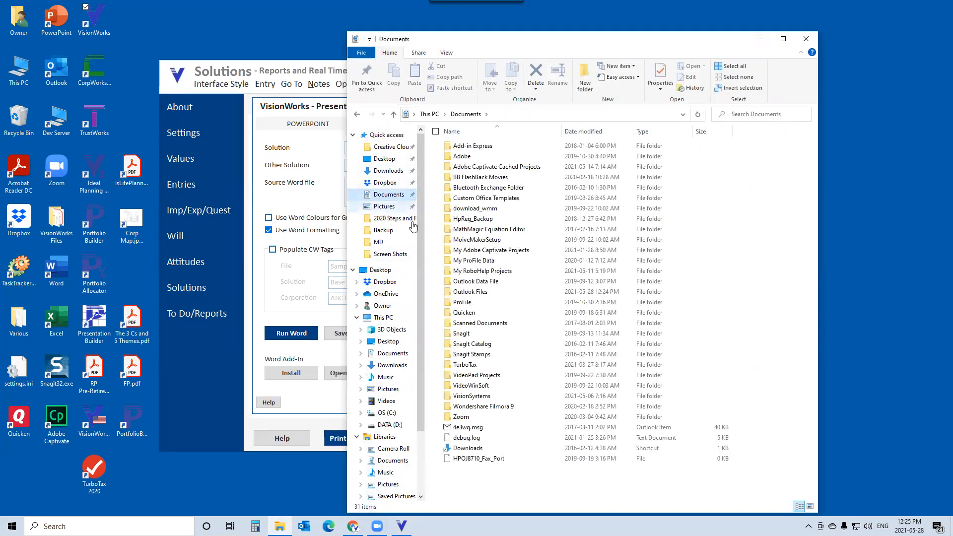
click(484, 397)
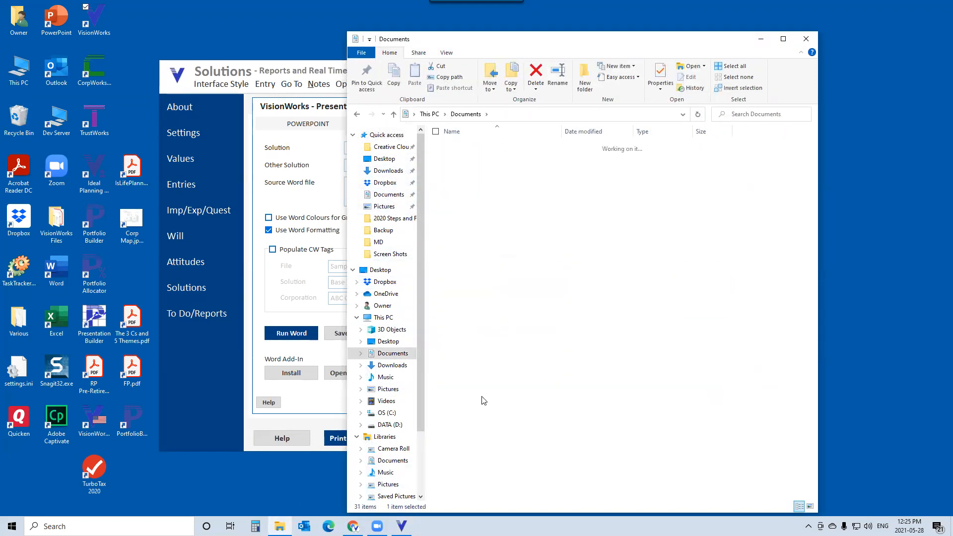
double_click(484, 256)
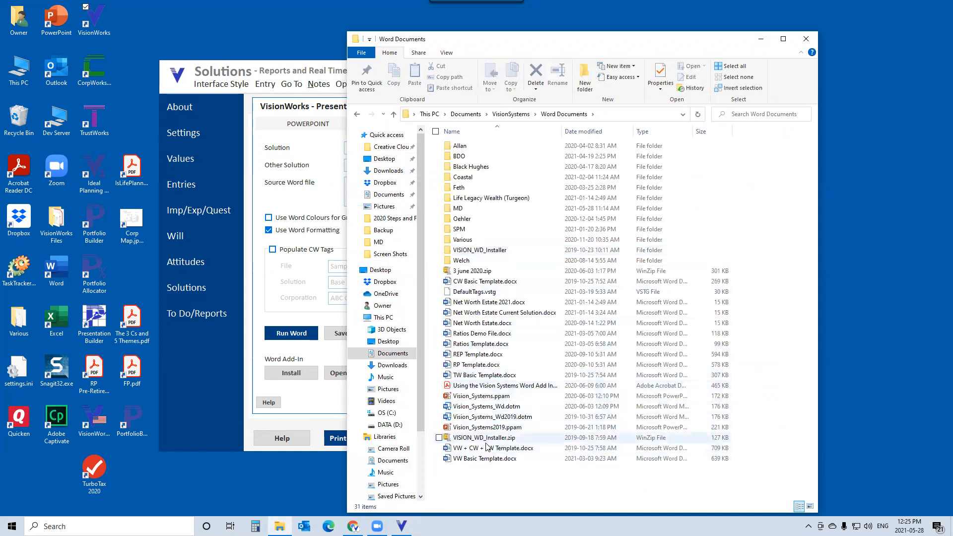
double_click(477, 459)
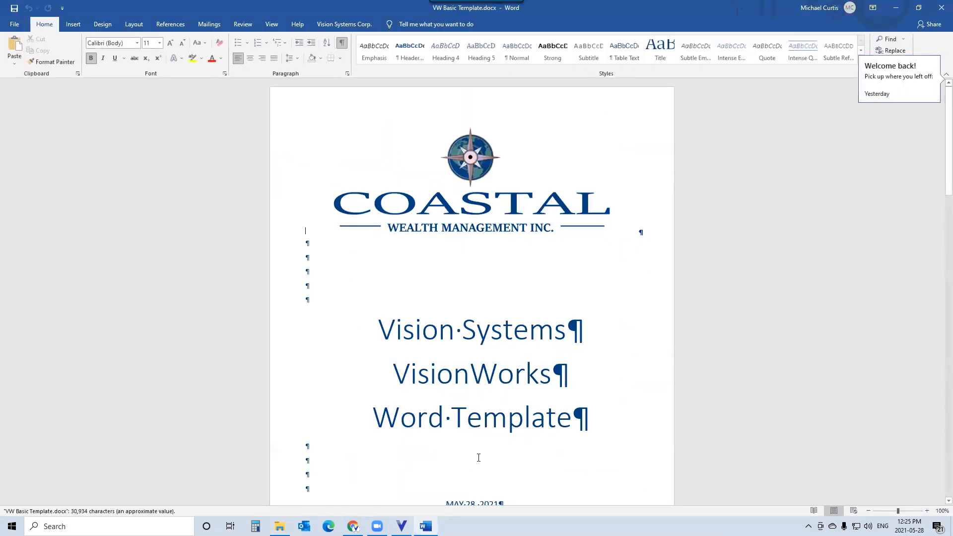
- Scroll through the Word template's tag placeholders and view the Vision Systems Corp. add-in tools
click(488, 207)
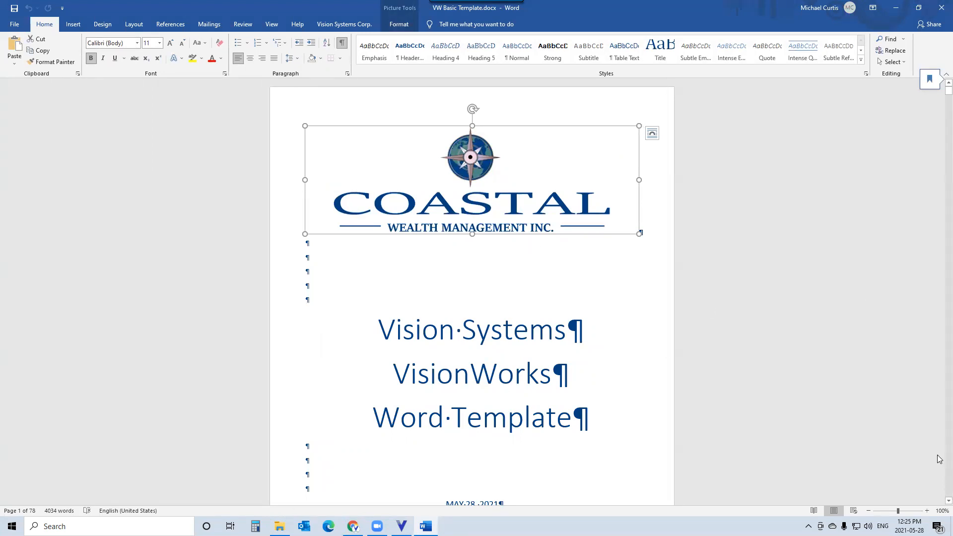
scroll(940, 459, down, 10)
scroll(940, 459, down, 20)
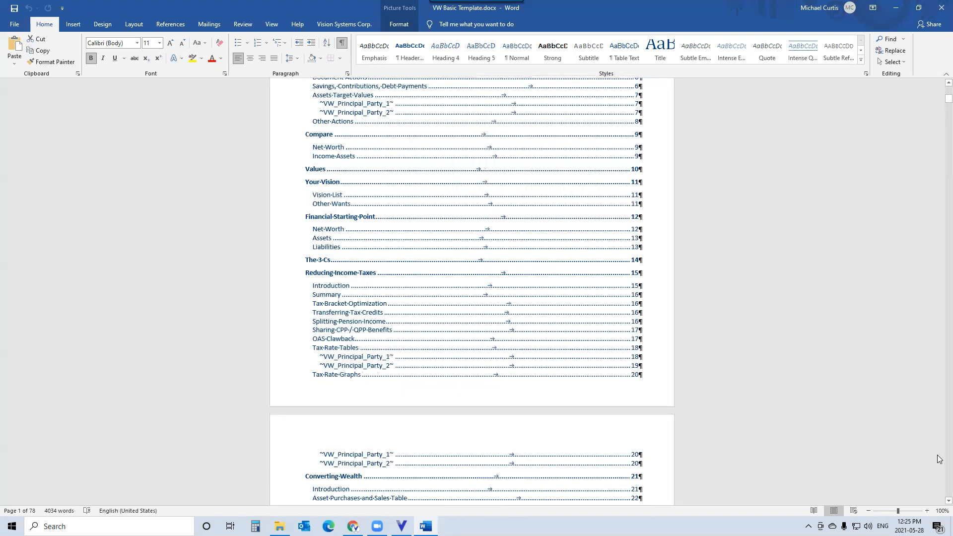
scroll(940, 459, down, 15)
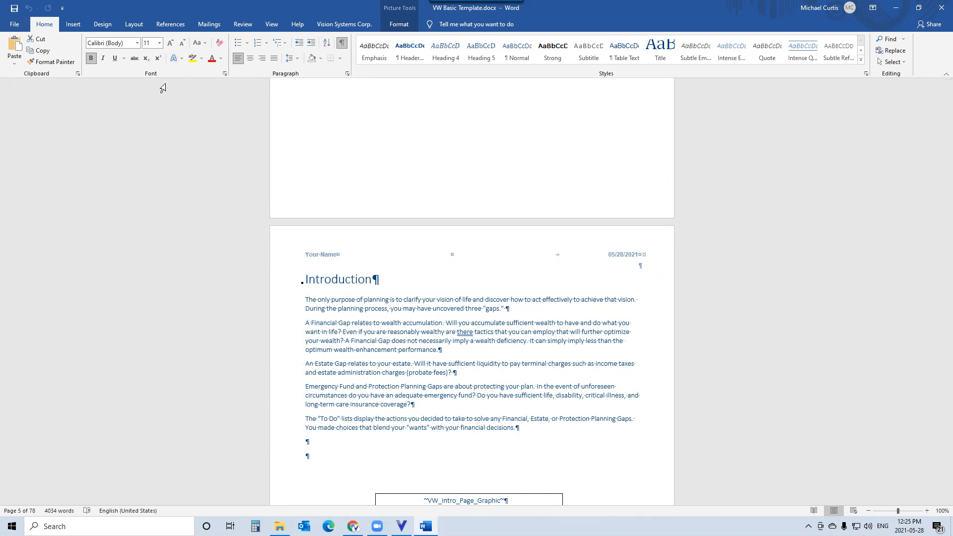
drag(938, 118, 938, 135)
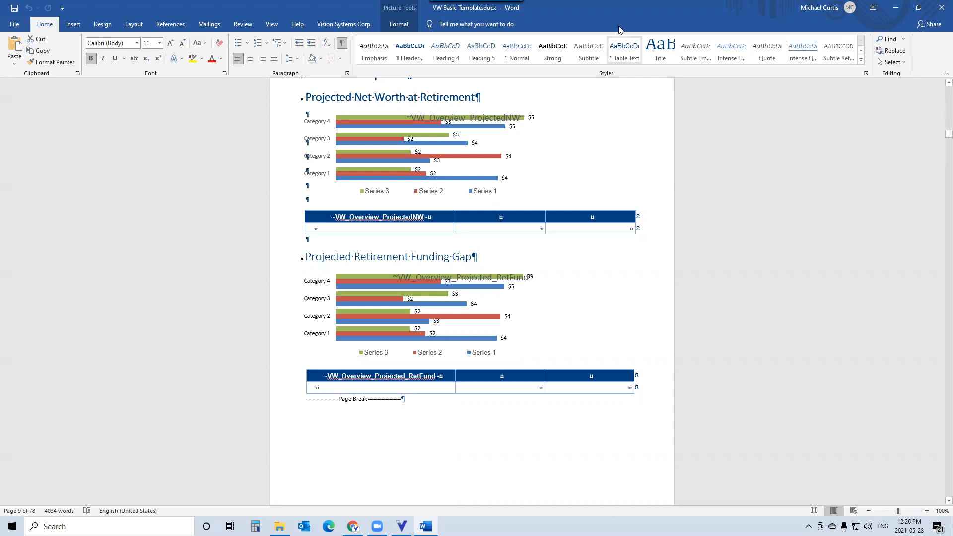
click(329, 22)
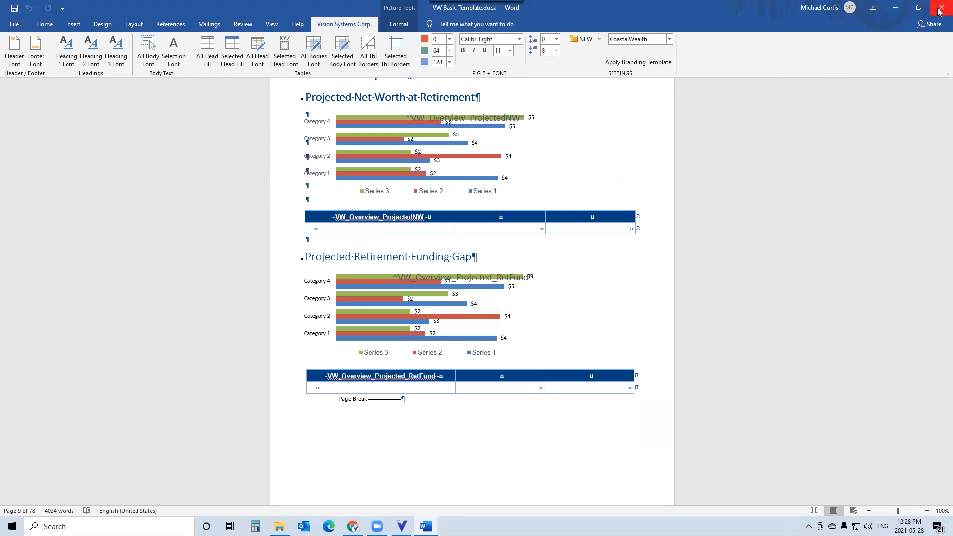
- Close the VW Basic Template Word document and the VisionWorks Presentations dialog
click(940, 9)
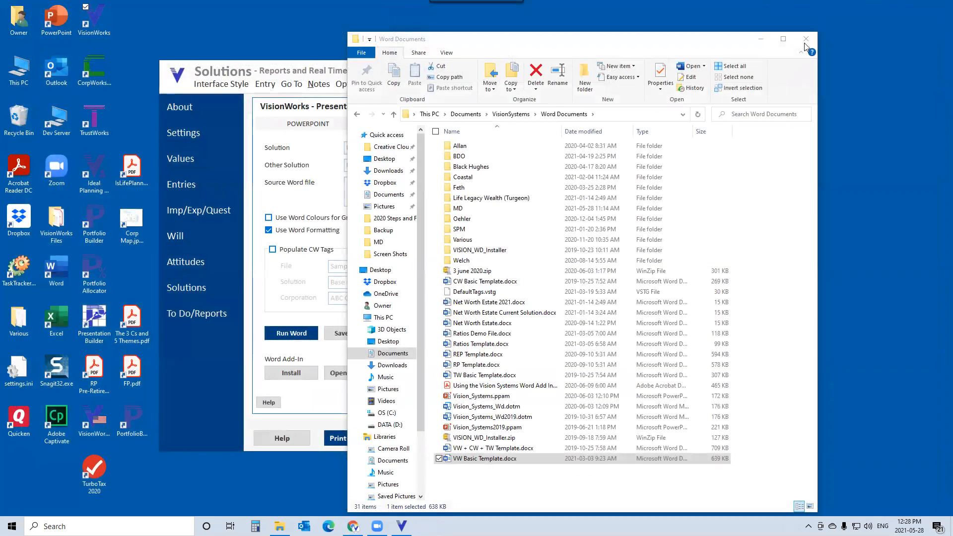
click(805, 41)
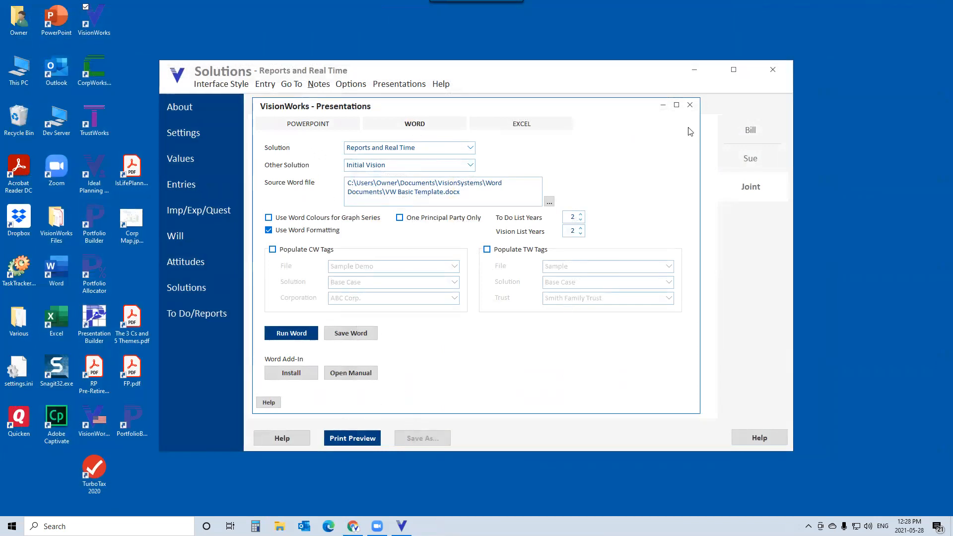
click(691, 104)
click(403, 85)
click(410, 113)
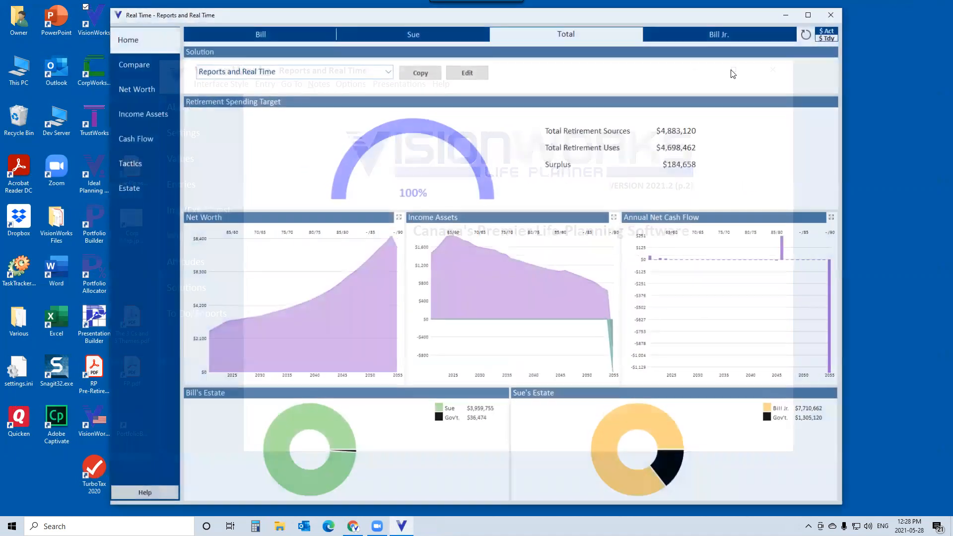
click(828, 15)
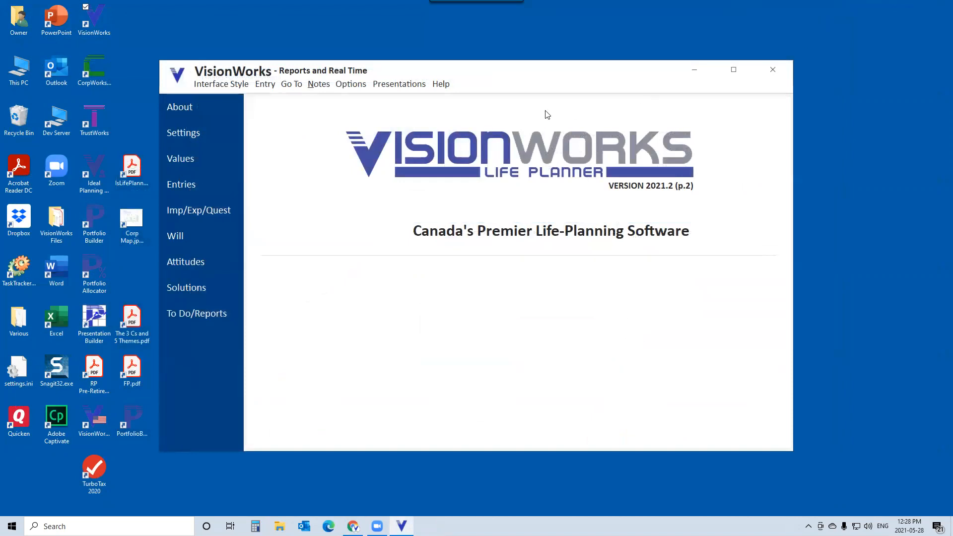
- Open the Reports and Real Time dashboard and maximize its window
click(397, 85)
click(416, 114)
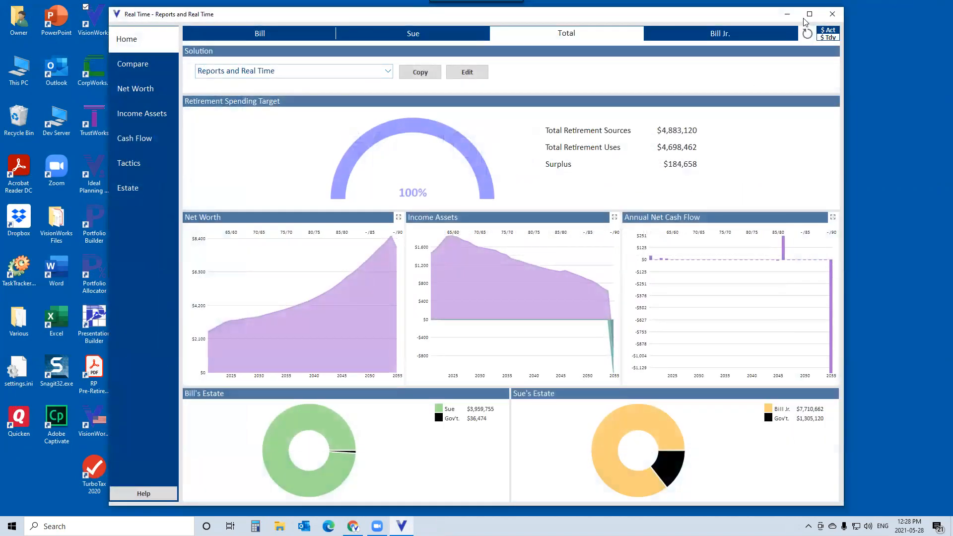
click(809, 15)
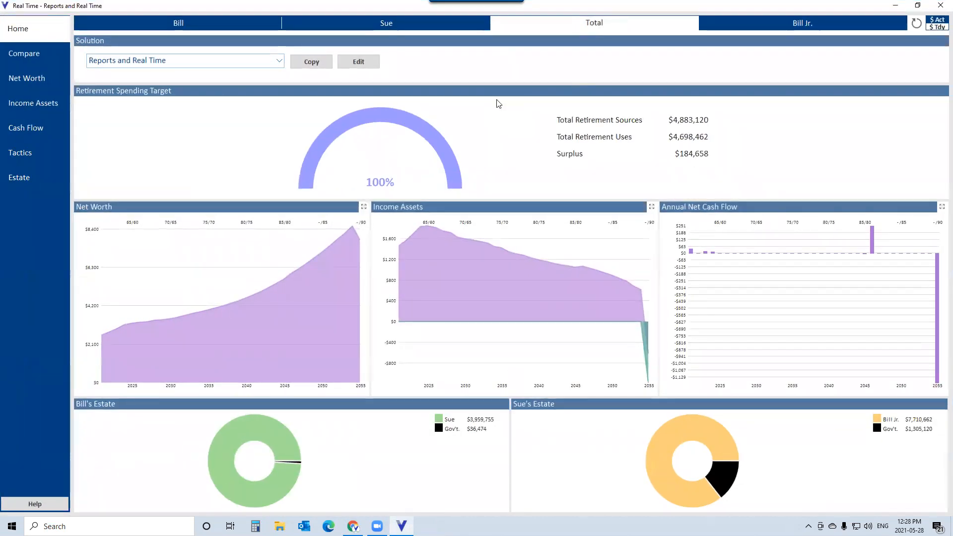
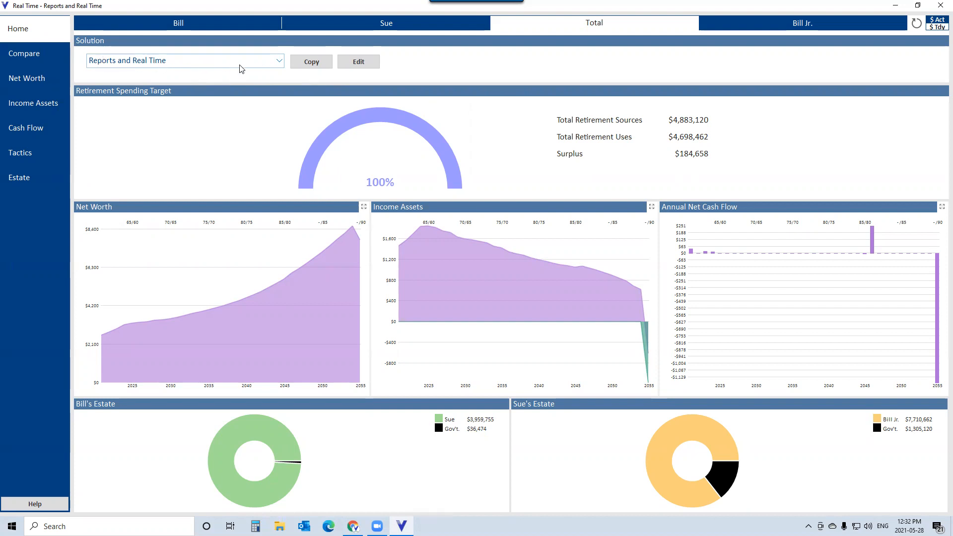
click(306, 63)
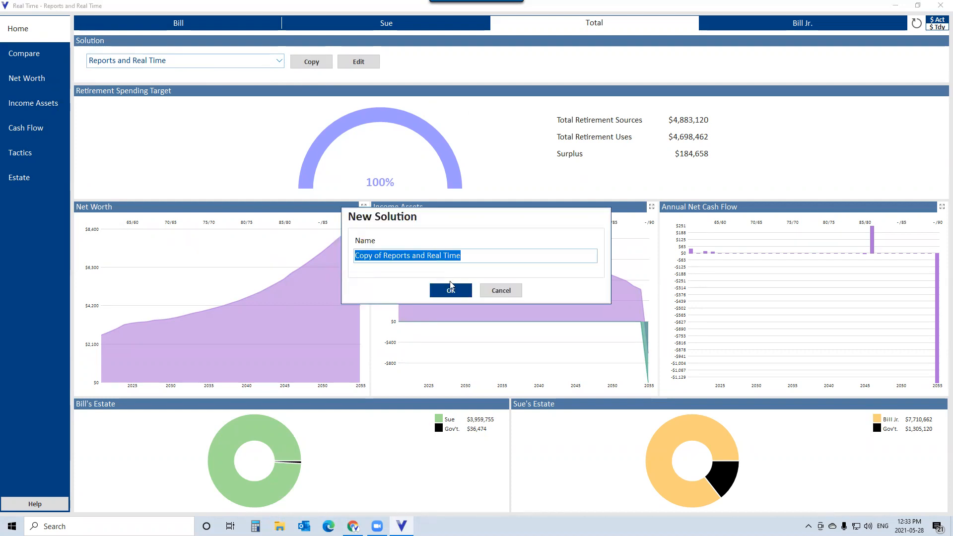
click(501, 290)
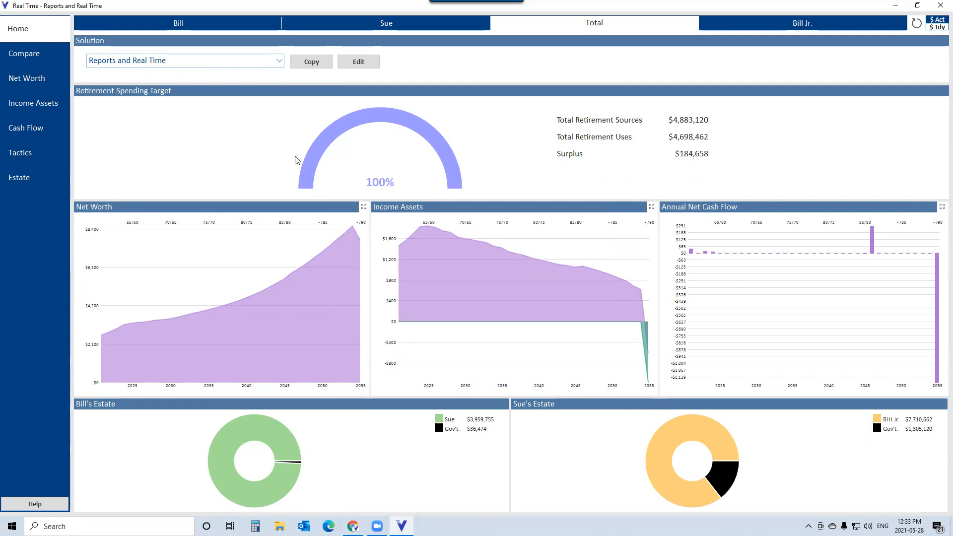
- Switch the dashboard figures to today's dollars and back to actual dollars
mouse_move(257, 306)
click(938, 28)
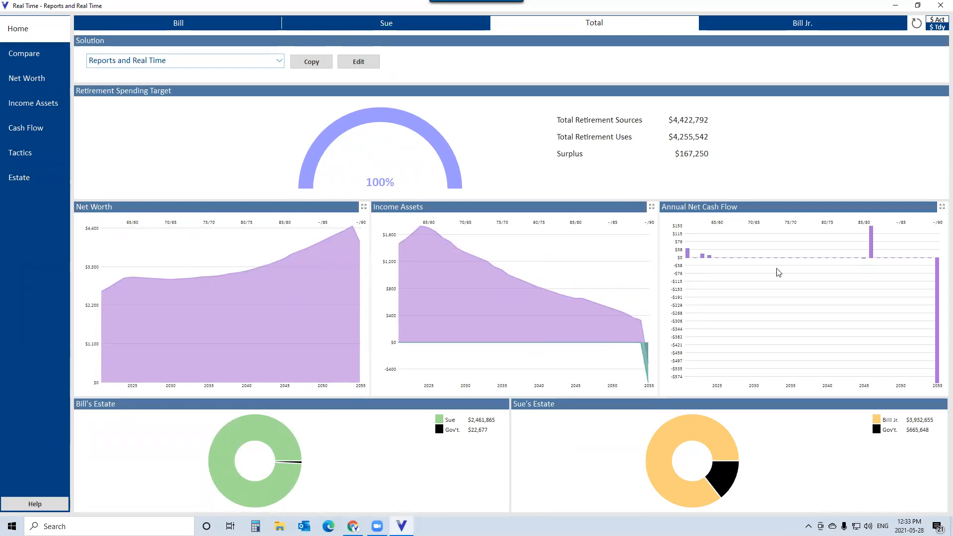
click(938, 23)
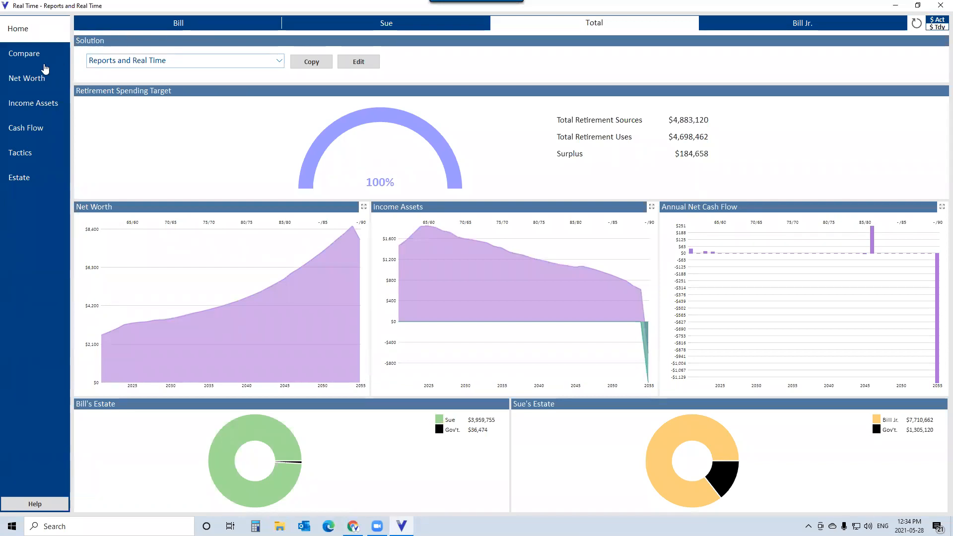
- Open the Compare view and cancel the solution comparison setup
click(30, 56)
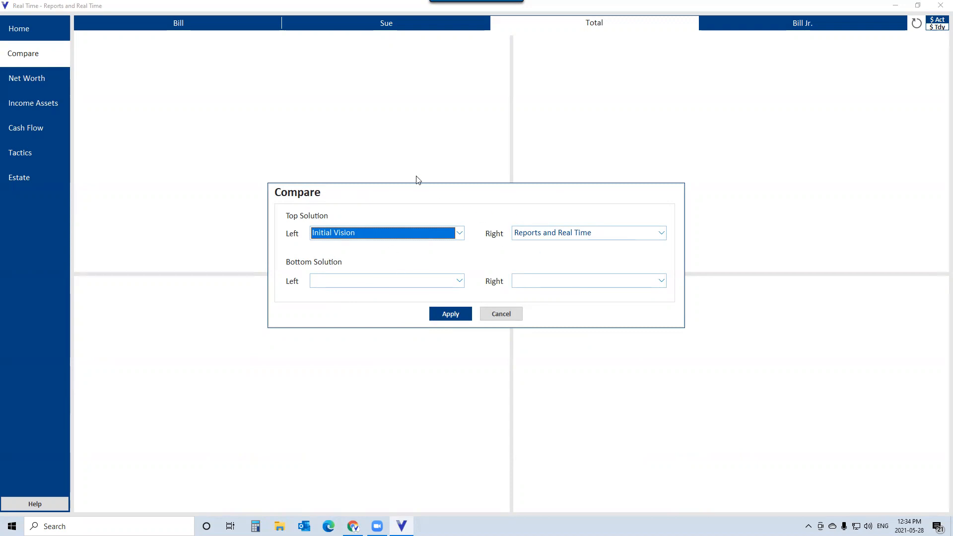
click(504, 316)
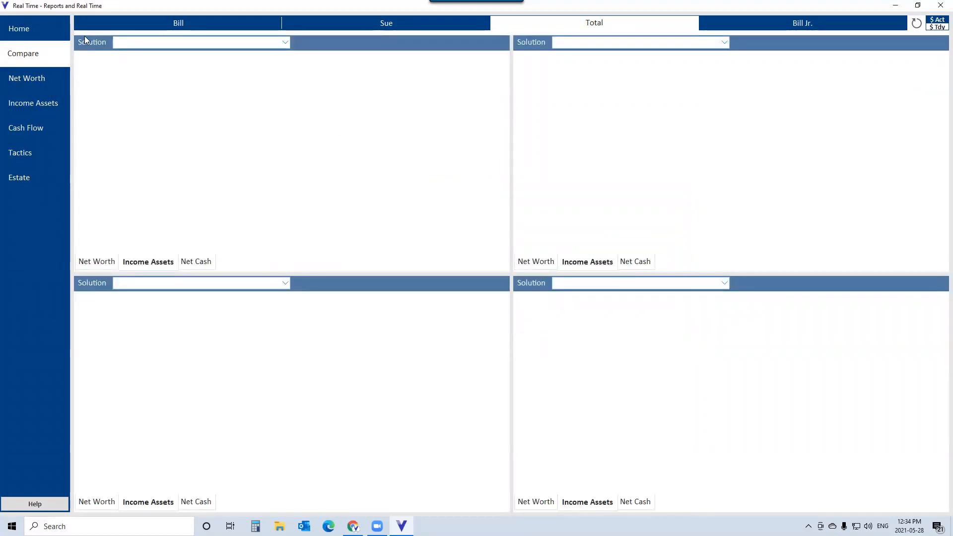
- Open the Net Worth view and select year 2023 in the Year / Age strip
click(29, 80)
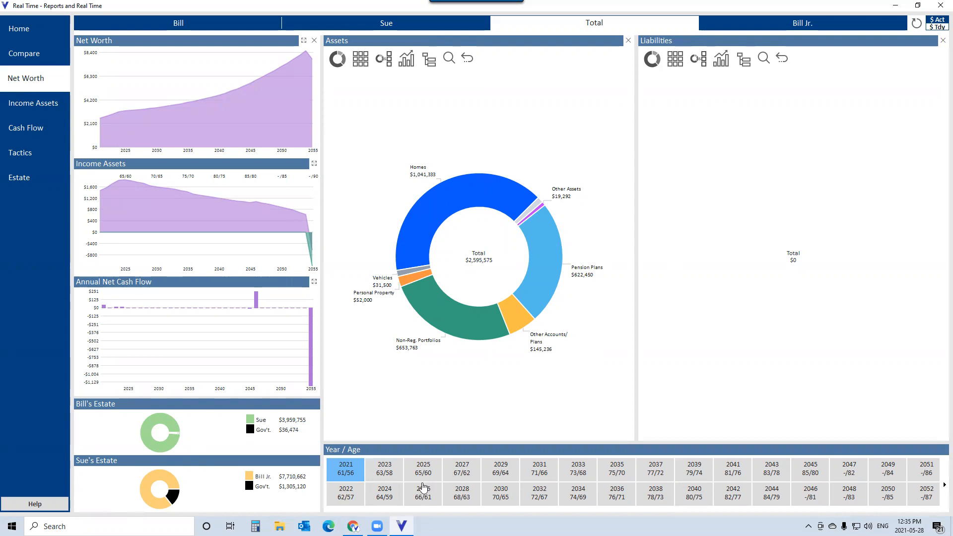
click(397, 477)
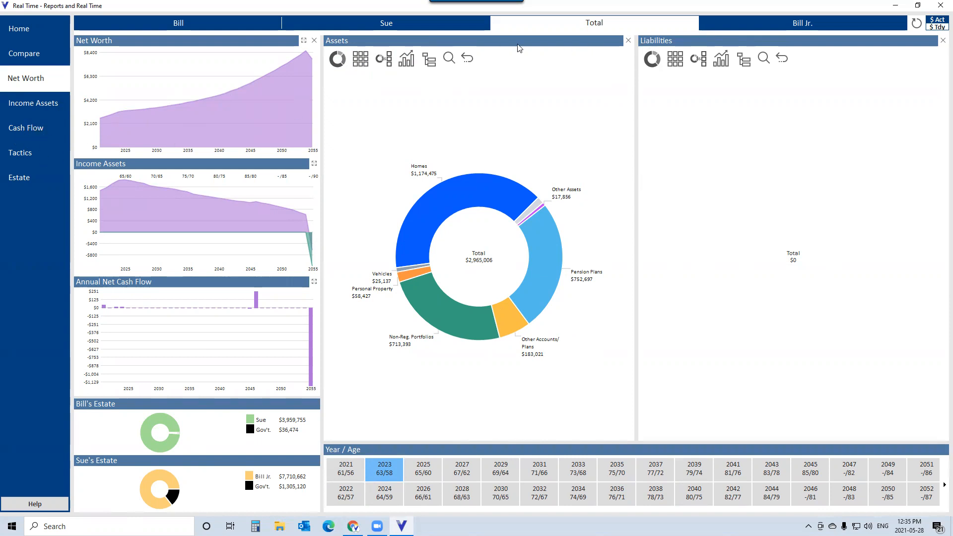
- Expand the Assets panel, show its breakdown as a table, restore both panels and return to the chart
click(941, 44)
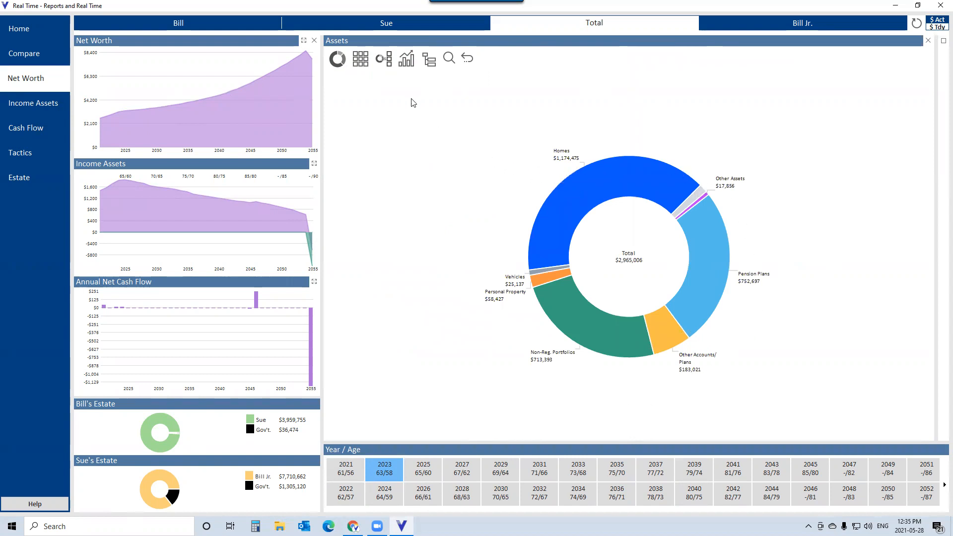
click(384, 58)
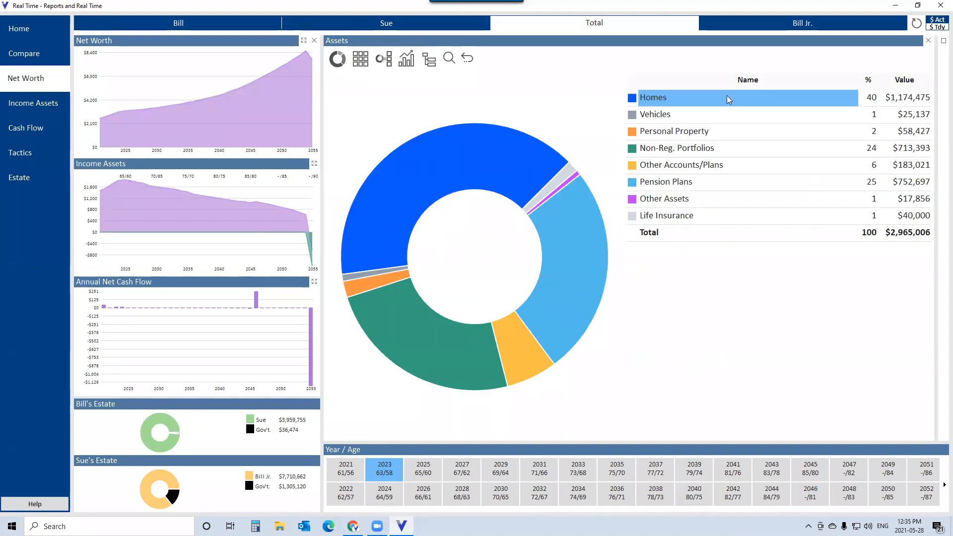
mouse_move(516, 145)
click(930, 42)
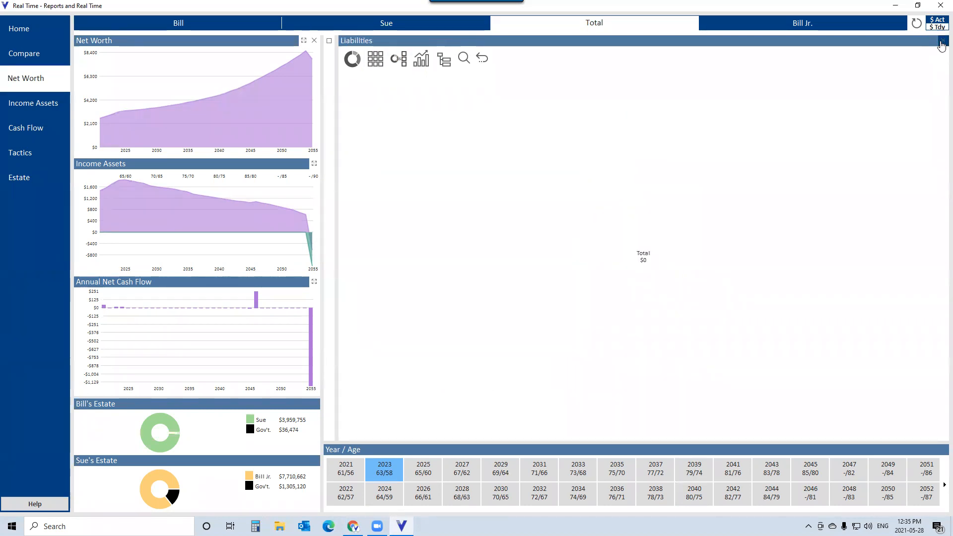
click(943, 41)
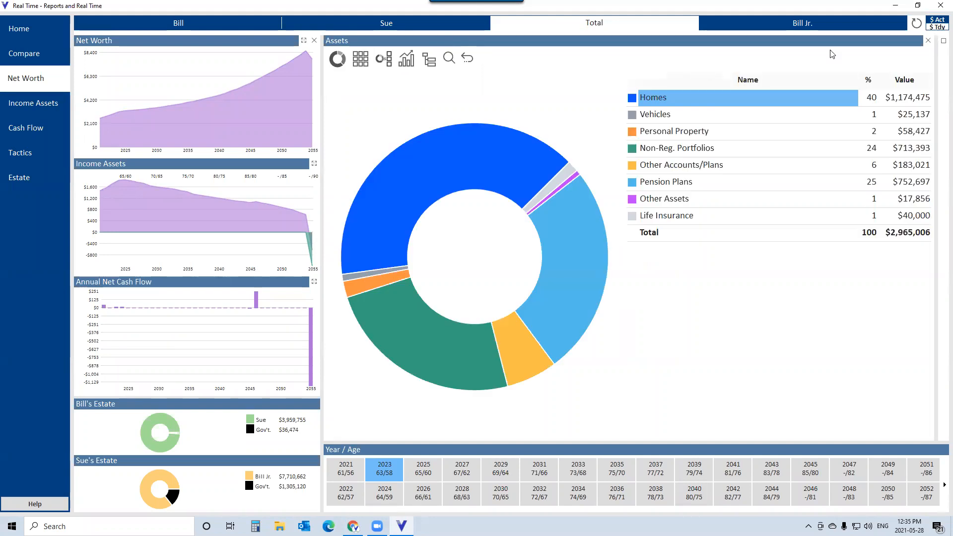
click(943, 42)
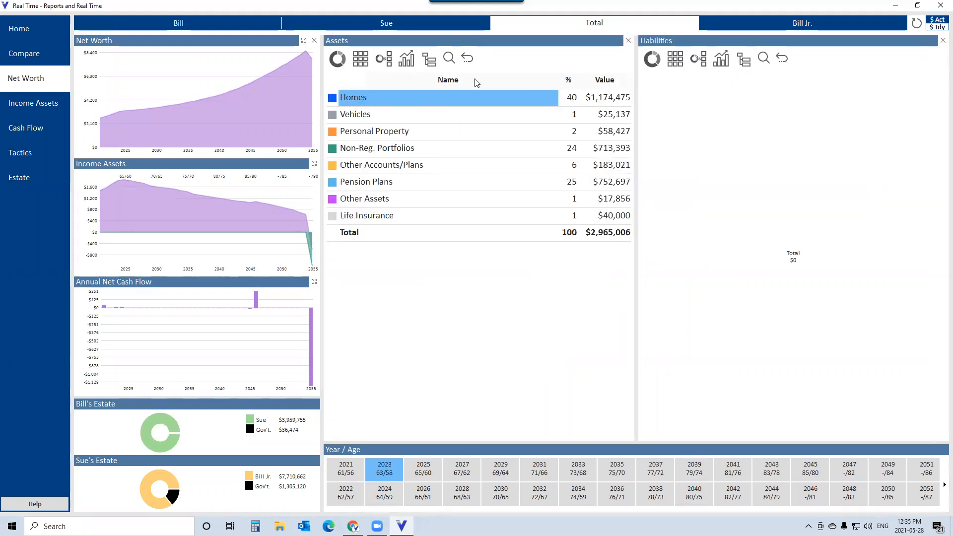
click(467, 59)
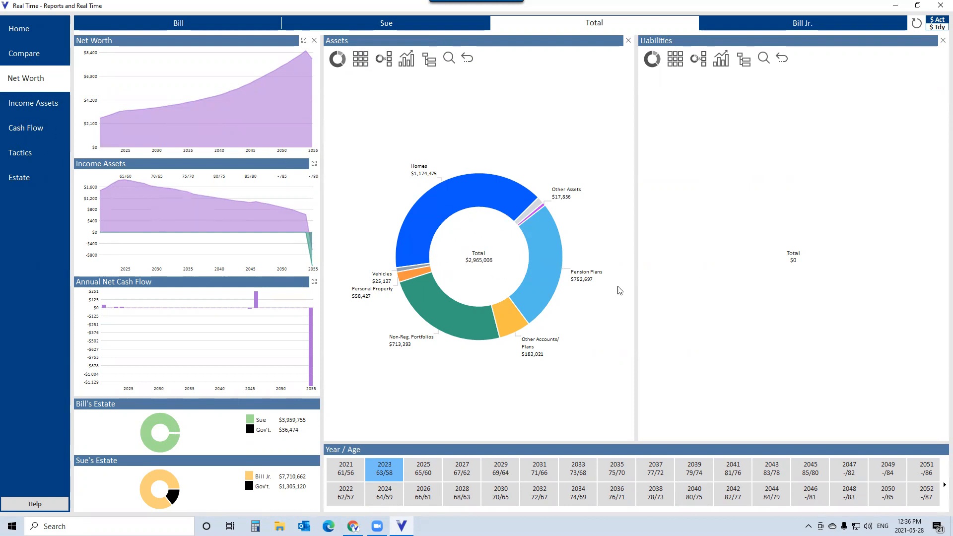
- Step through years 2033, 2037, 2041, 2043 and 2045 to review the asset and liability charts
click(577, 475)
click(656, 473)
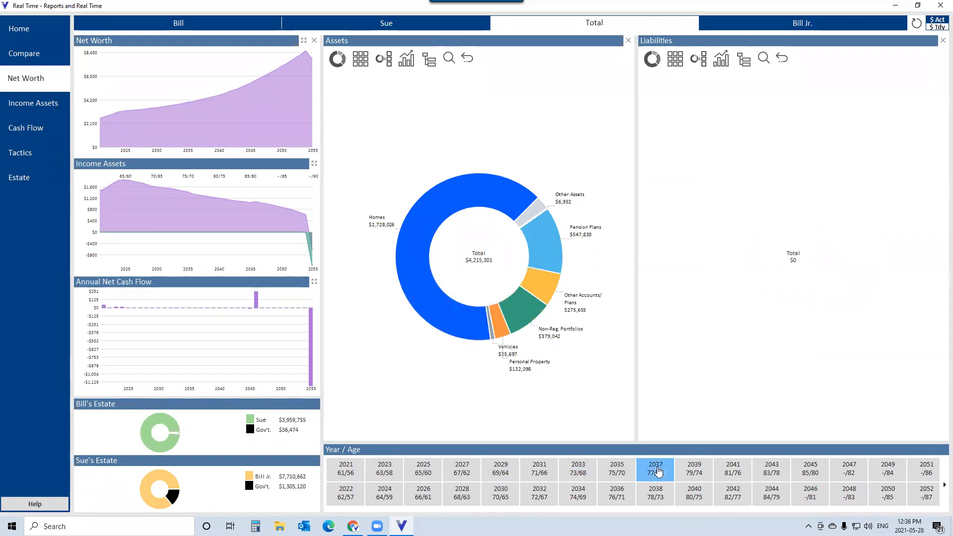
click(725, 471)
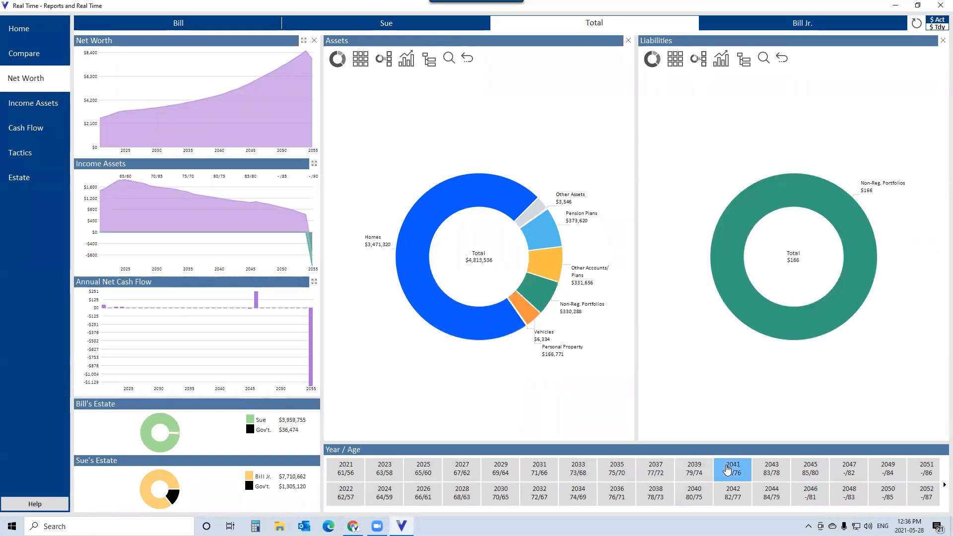
click(772, 471)
click(796, 468)
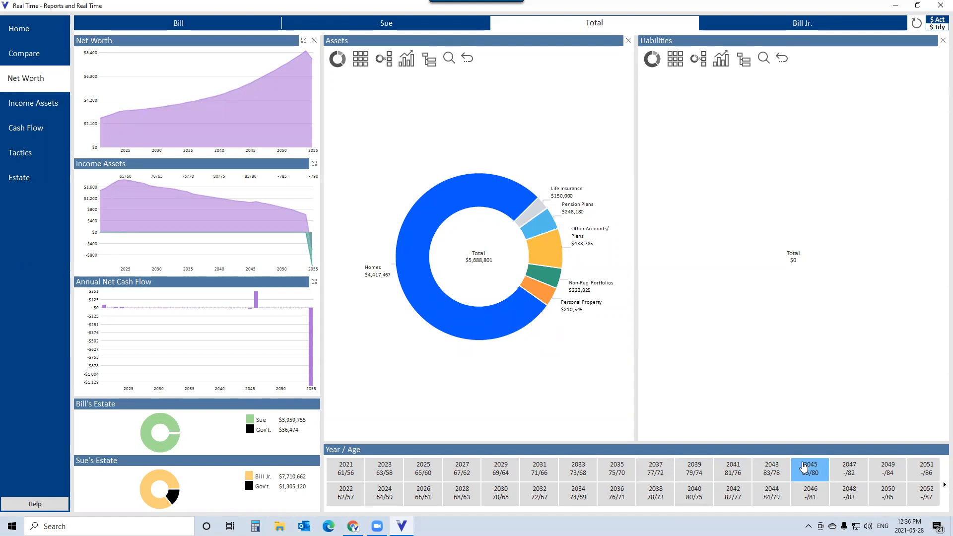
- Open Income Assets, drill into Pension Plans to view the RRSP details, then close them
click(21, 108)
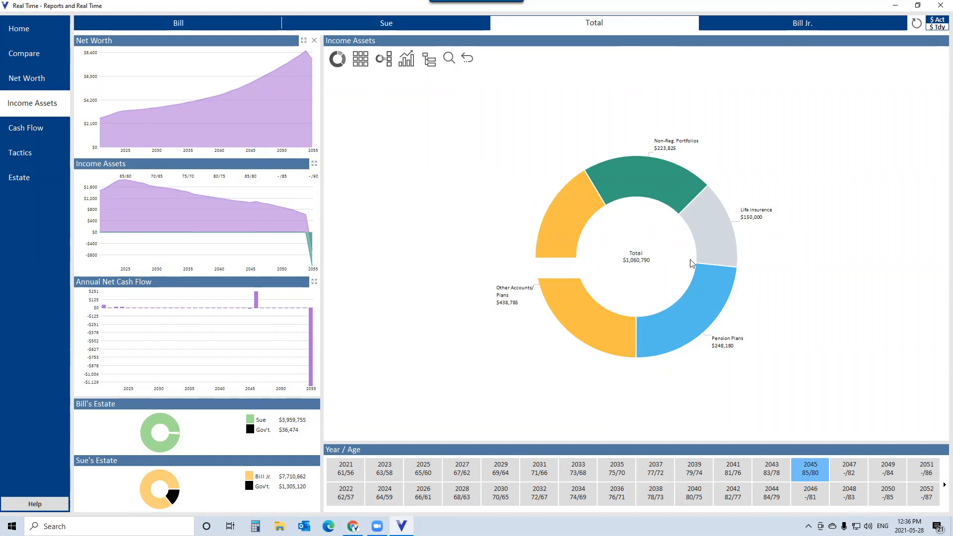
click(697, 316)
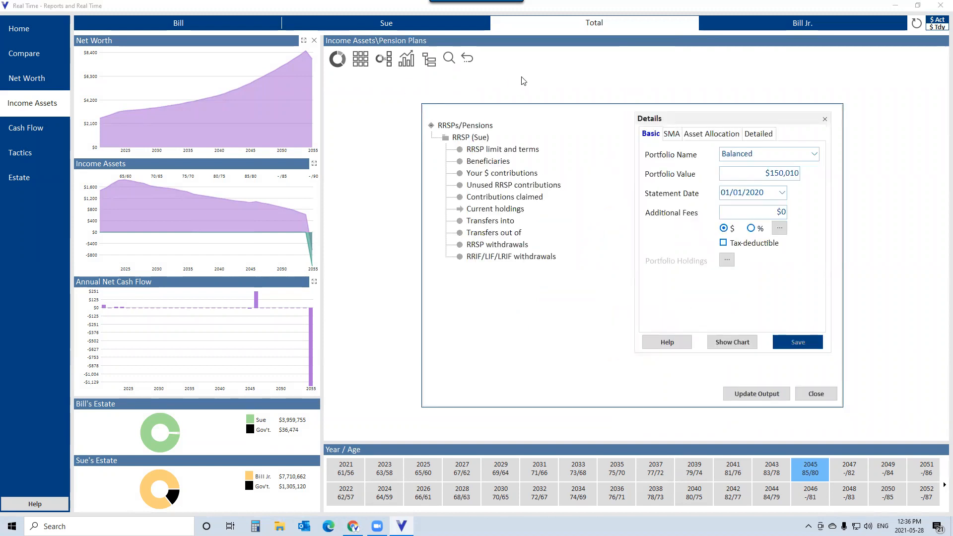
click(825, 119)
click(816, 394)
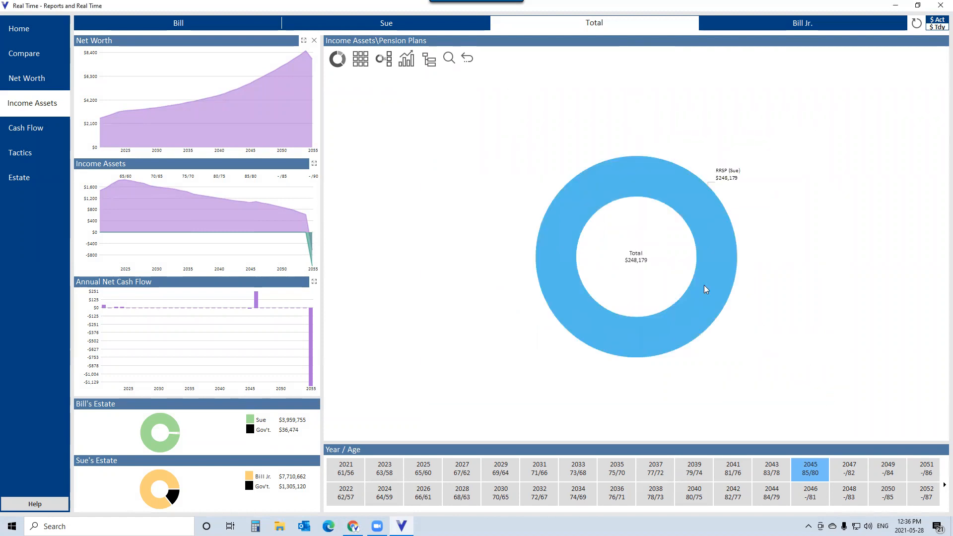
- Show the pension plans as a yearly bar chart with values, then go back to the Income Assets overview
click(407, 61)
click(427, 67)
click(386, 61)
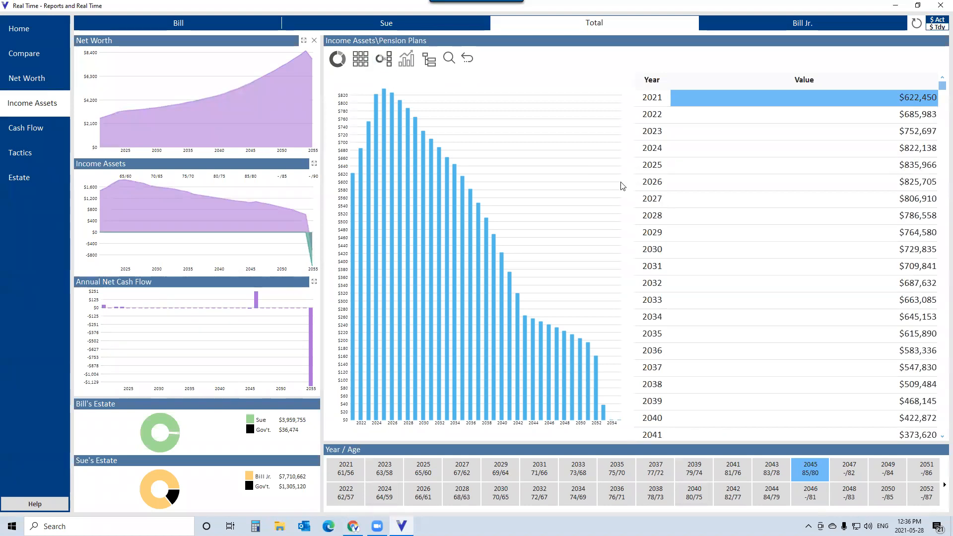
click(467, 59)
click(467, 59)
click(468, 59)
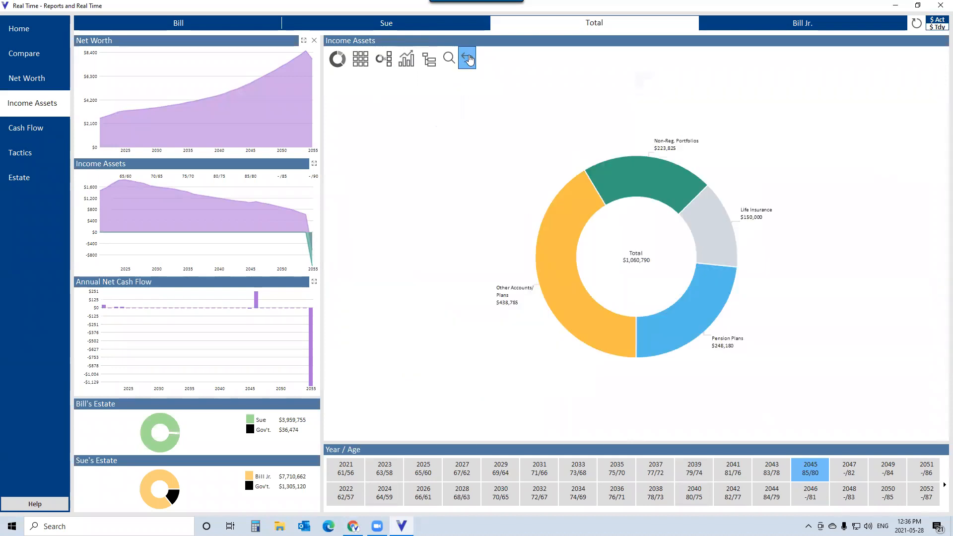
- Open the Cash Flow view to examine the uses breakdown
click(15, 127)
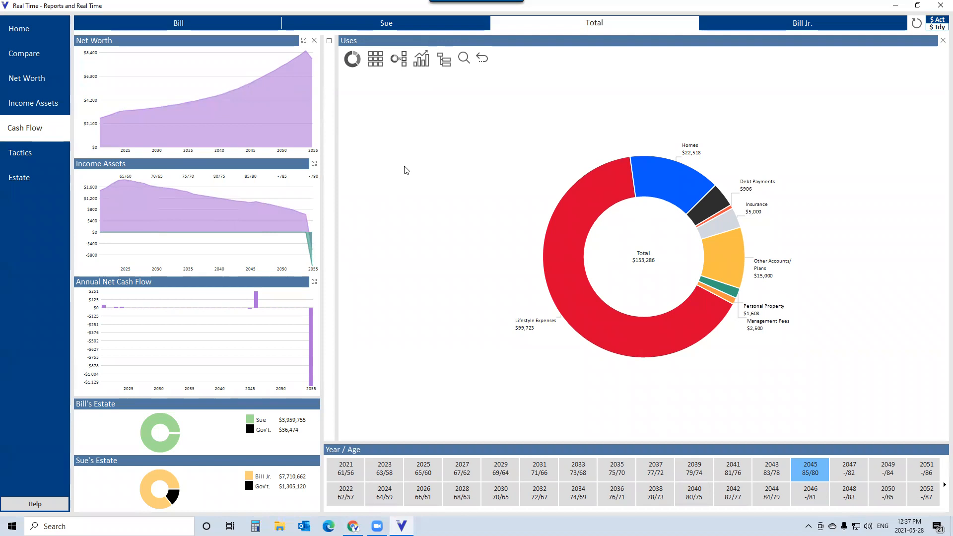
- From Home, copy the current solution as a new solution named Spend more on vacations
mouse_move(299, 217)
click(19, 32)
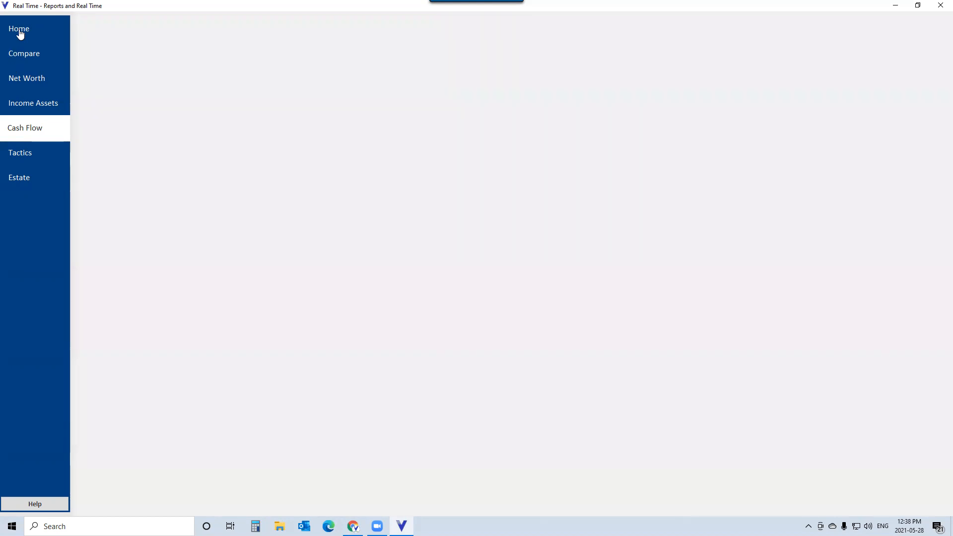
click(318, 62)
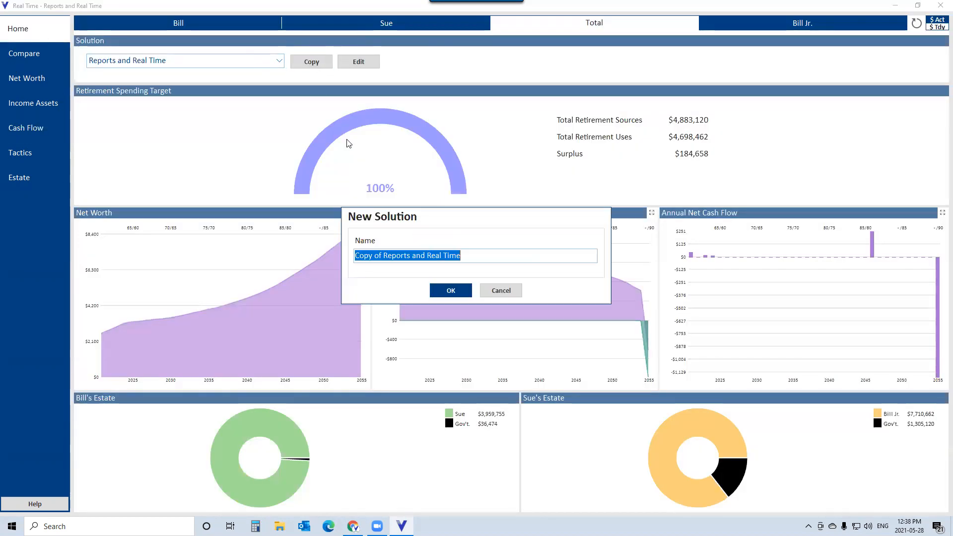
text(S)
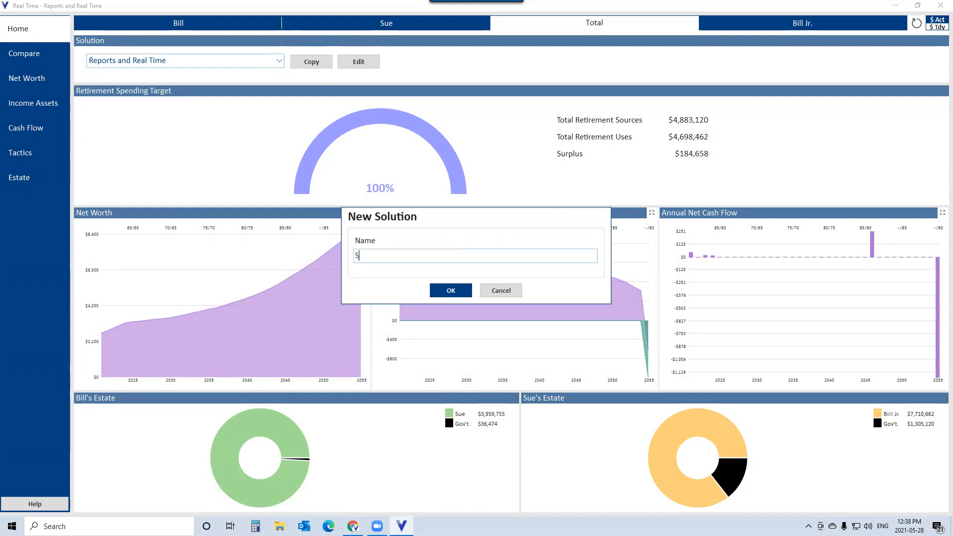
text(pend more on vacations)
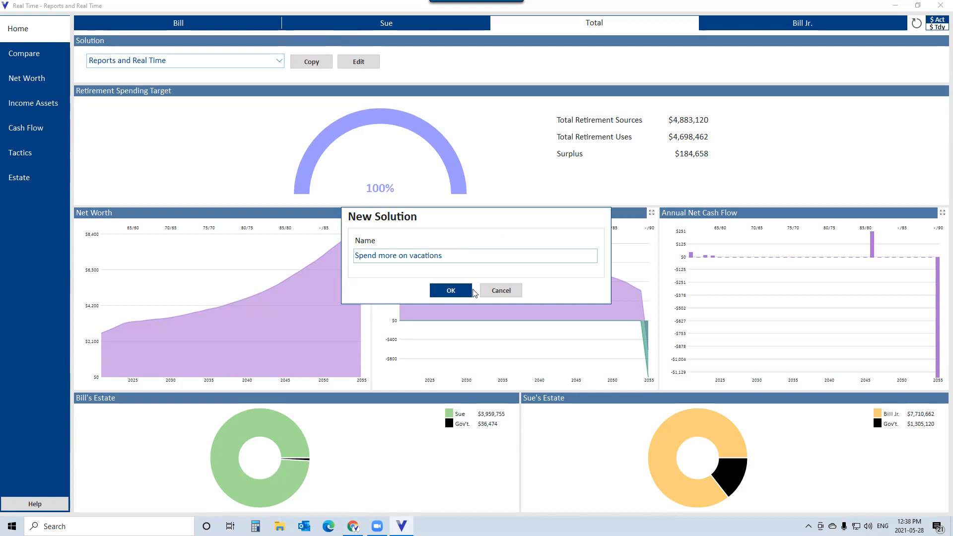
click(453, 291)
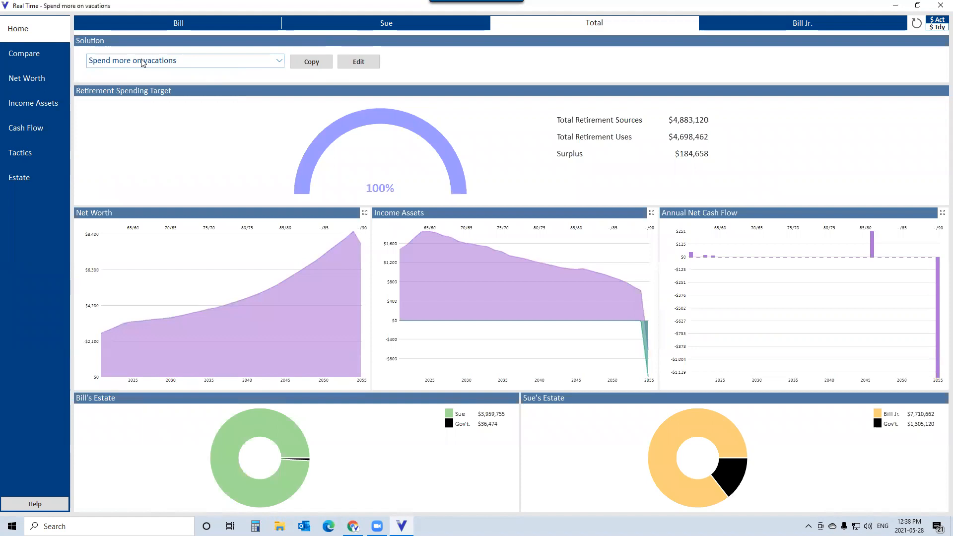
- Open Cash Flow and drill into the Lifestyle Expenses segment of the uses chart
click(25, 128)
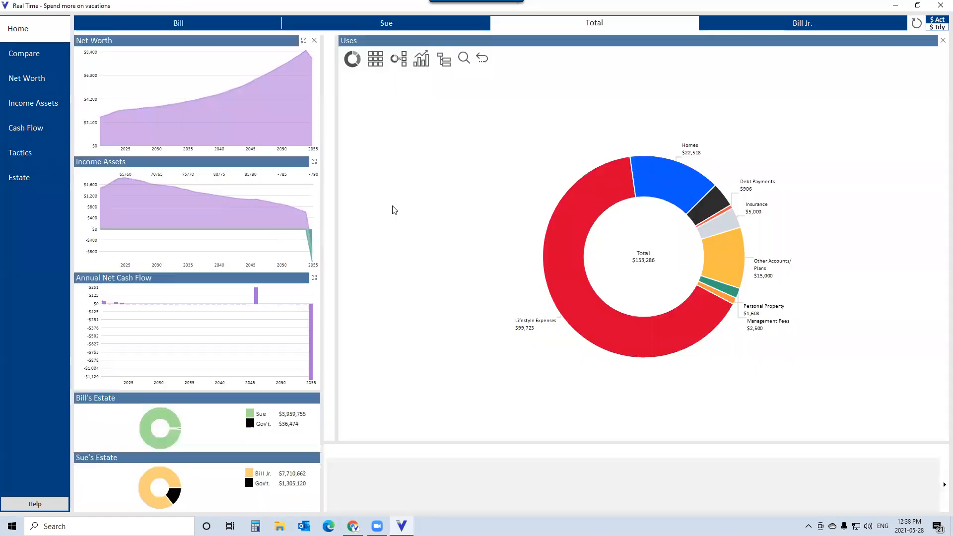
click(584, 298)
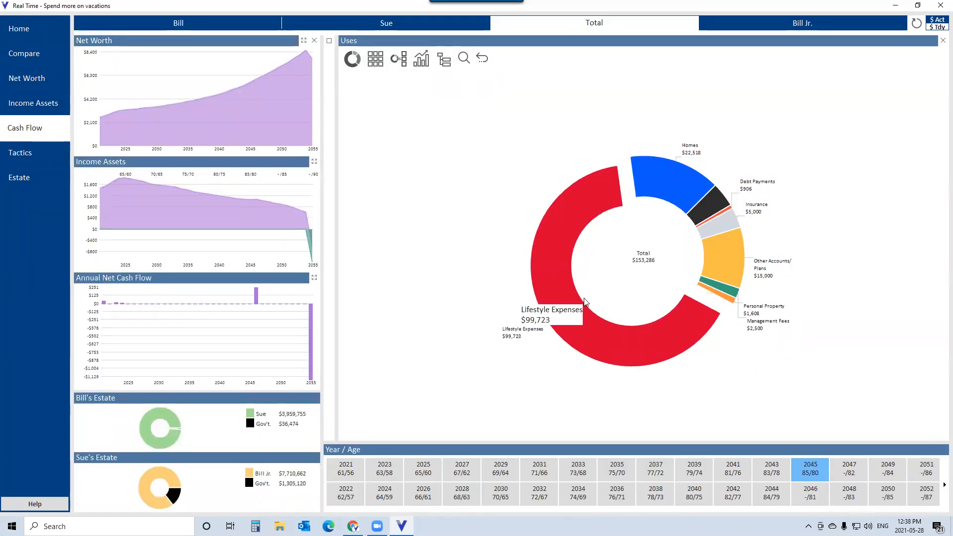
click(584, 298)
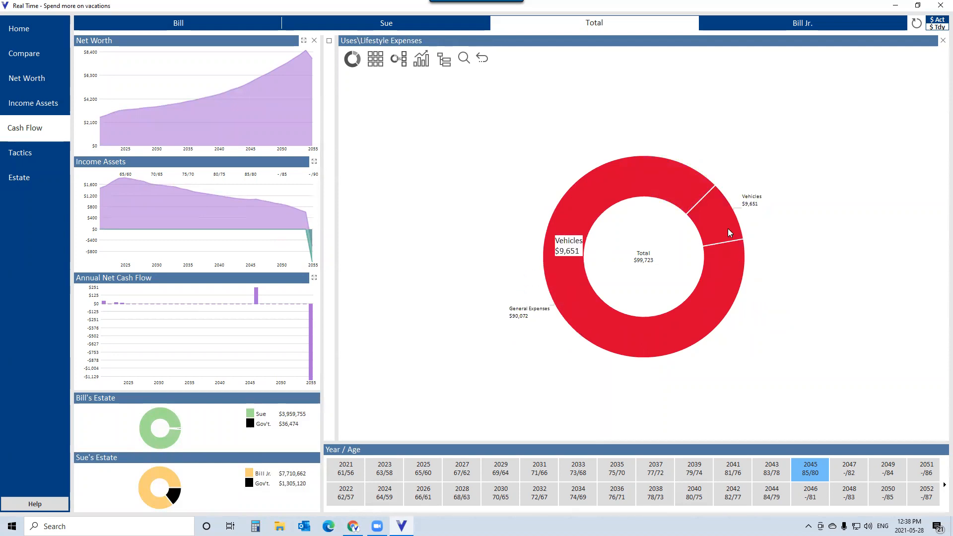
- Open the entry editor, expand Lifestyle > Vacations, view the Take a winter vacation entry, then close the editor
click(445, 61)
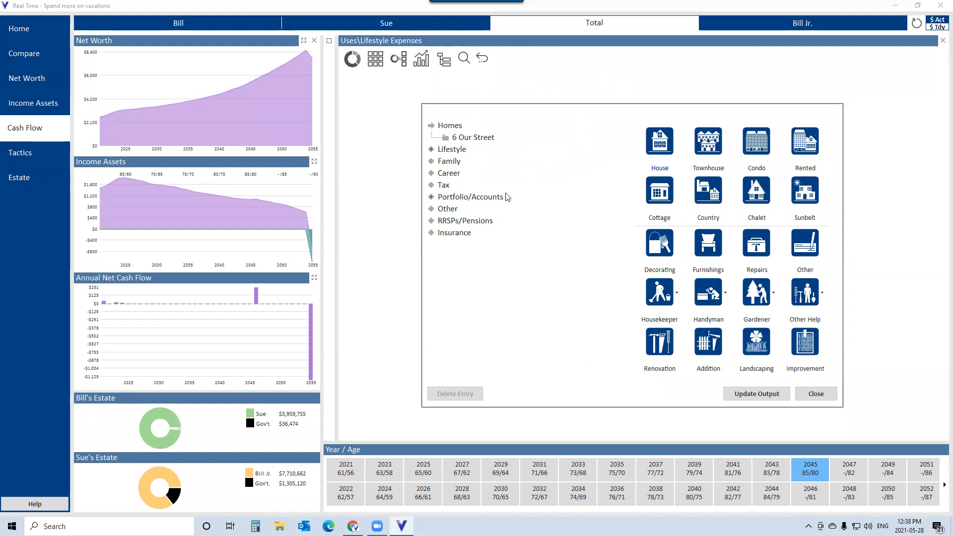
click(453, 150)
click(469, 161)
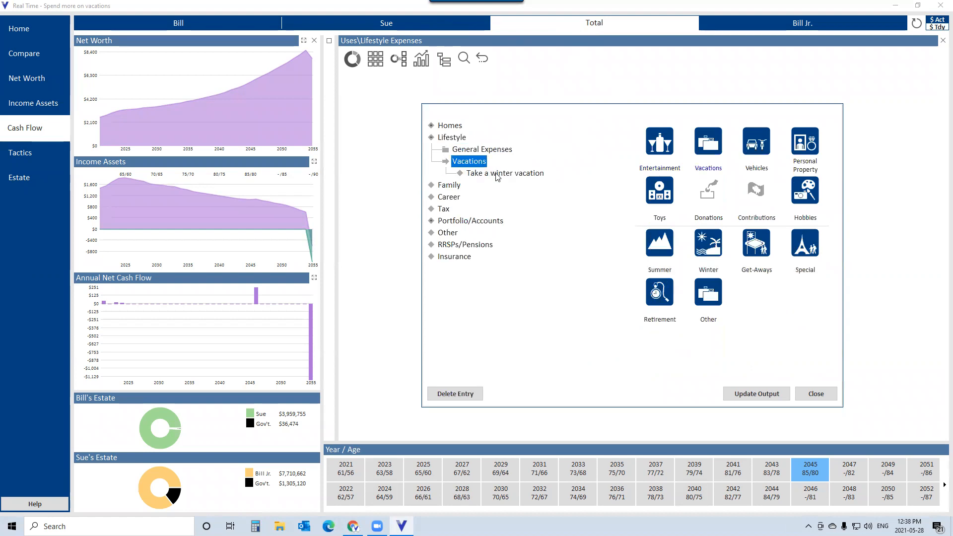
click(494, 173)
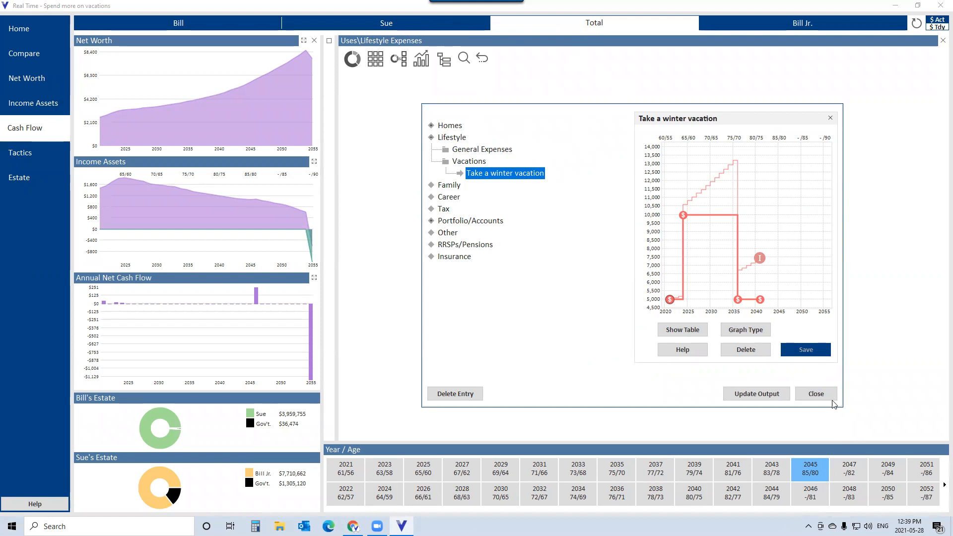
click(816, 393)
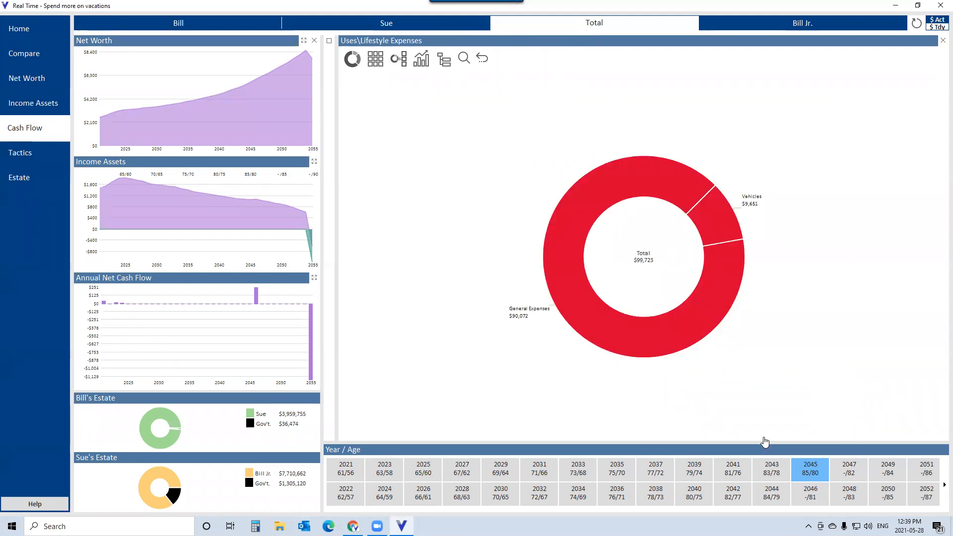
- Select year 2021 and drill from Lifestyle Expenses into the Vacations segment of the uses chart
click(355, 479)
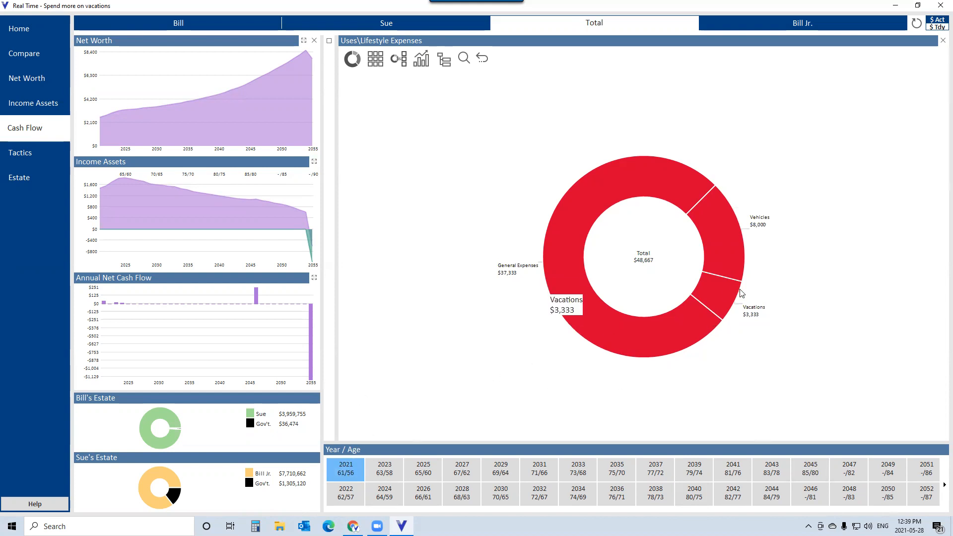
click(722, 298)
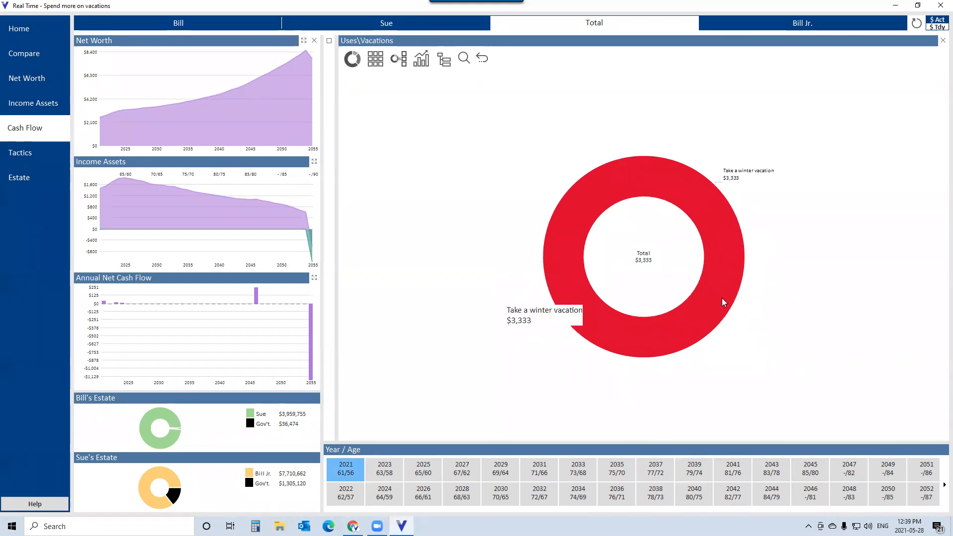
- Open the Take a winter vacation entry, raise its spending to about $20,000, save it and close the editor
click(722, 298)
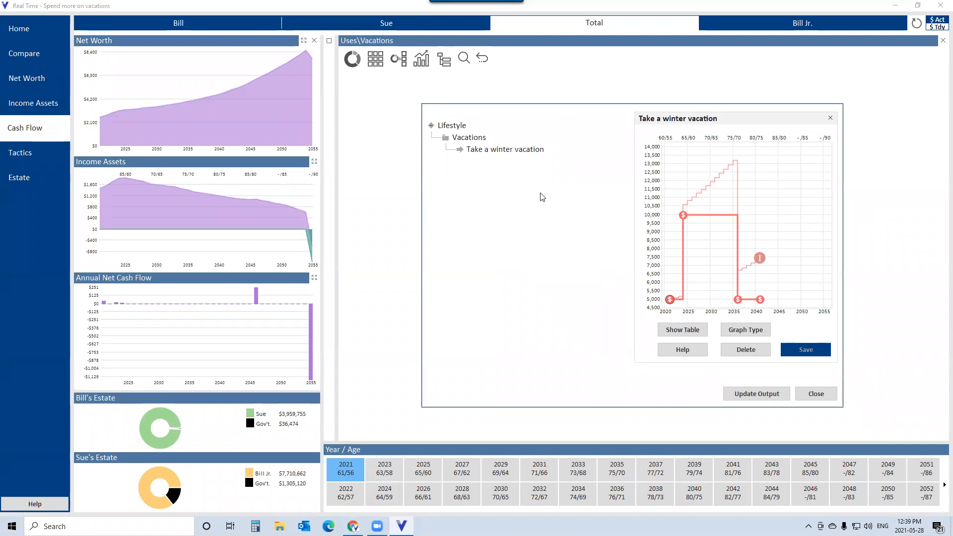
drag(683, 215, 692, 149)
click(802, 351)
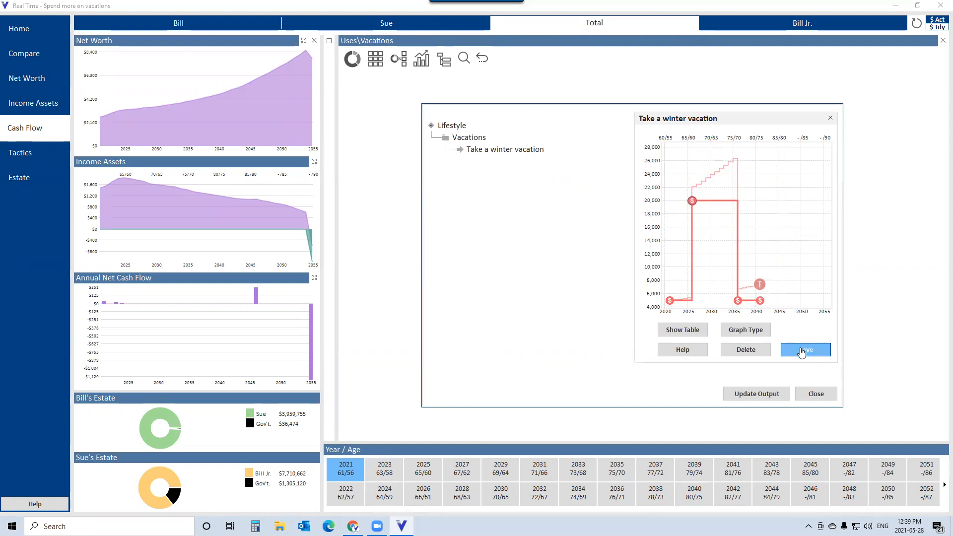
click(816, 395)
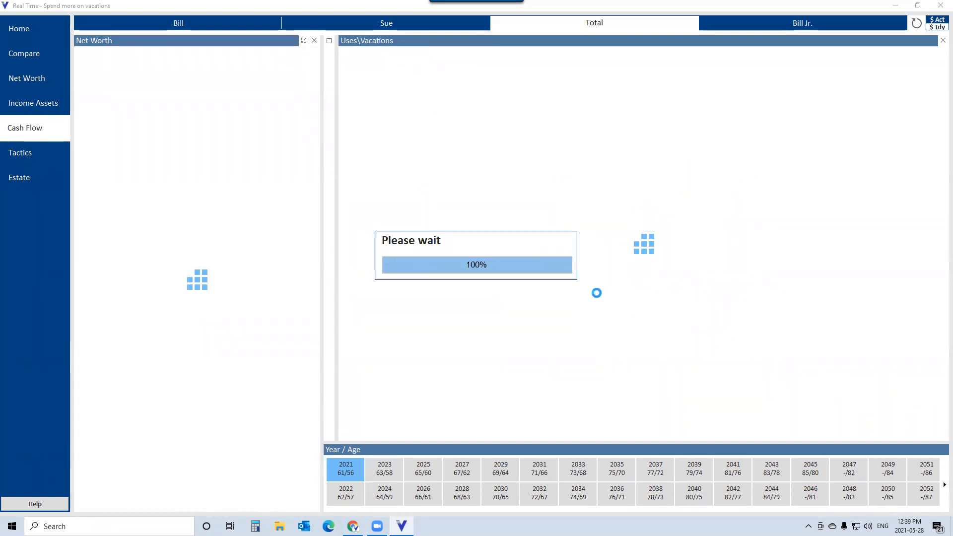
- Step back up from Vacations to the top-level Uses chart
mouse_move(303, 218)
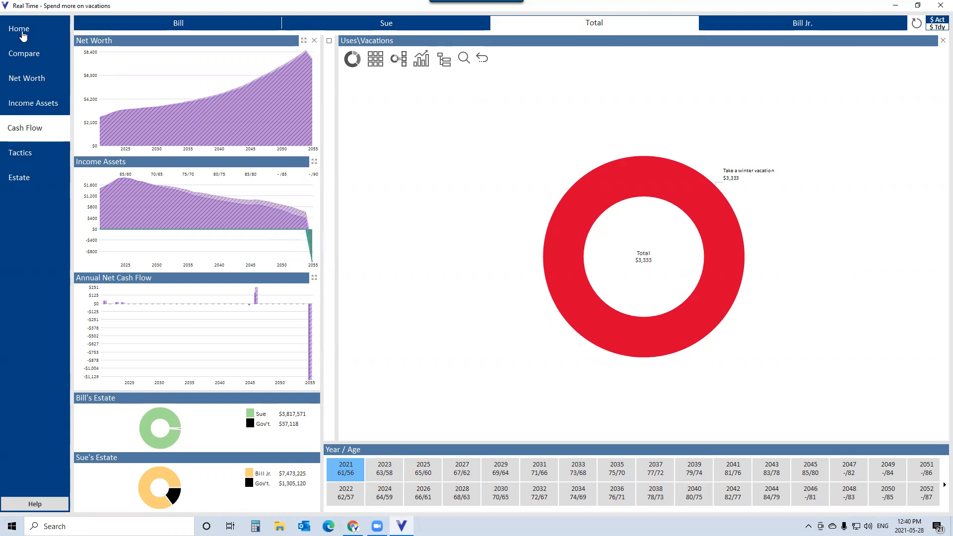
mouse_move(300, 143)
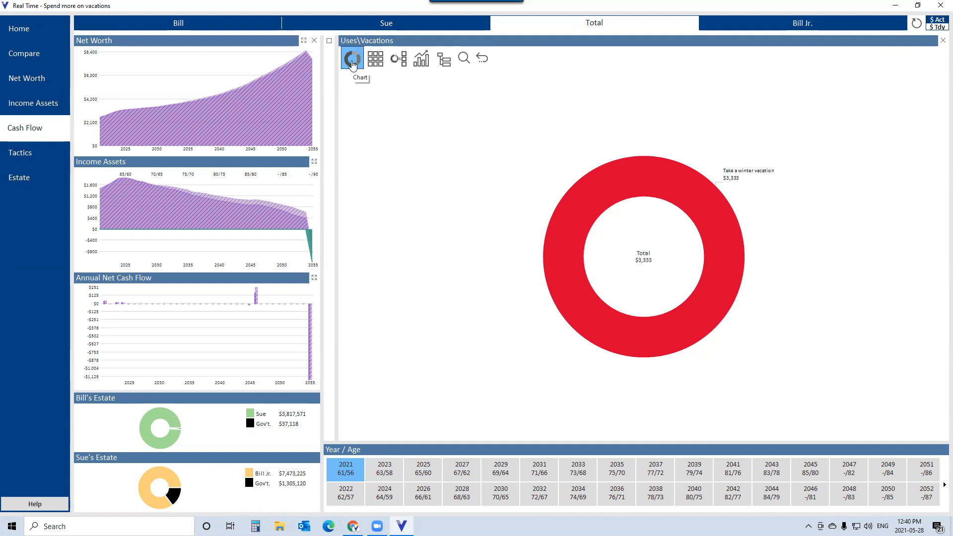
click(484, 59)
click(486, 60)
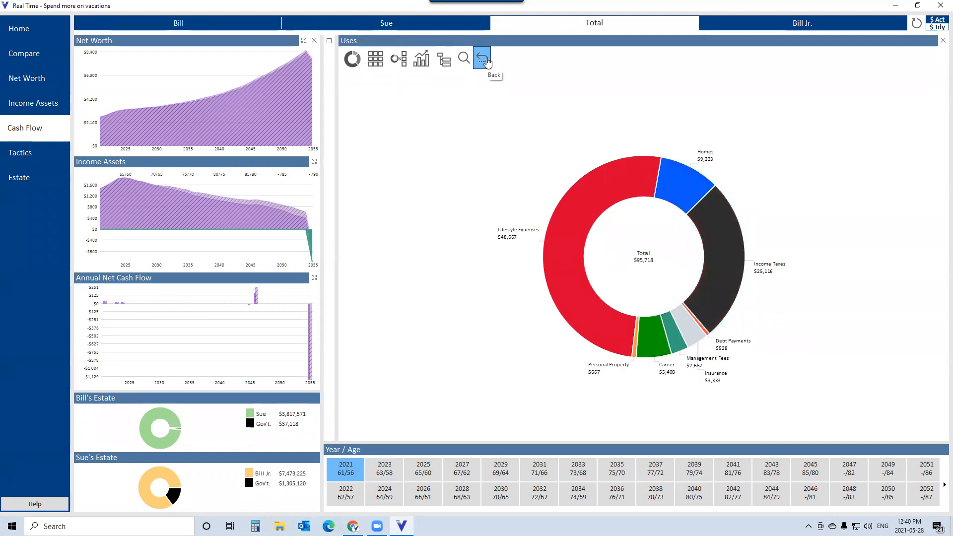
- Show uses as a table, compare the years 2033 and 2035, then switch to chart-with-table for 2021
click(376, 59)
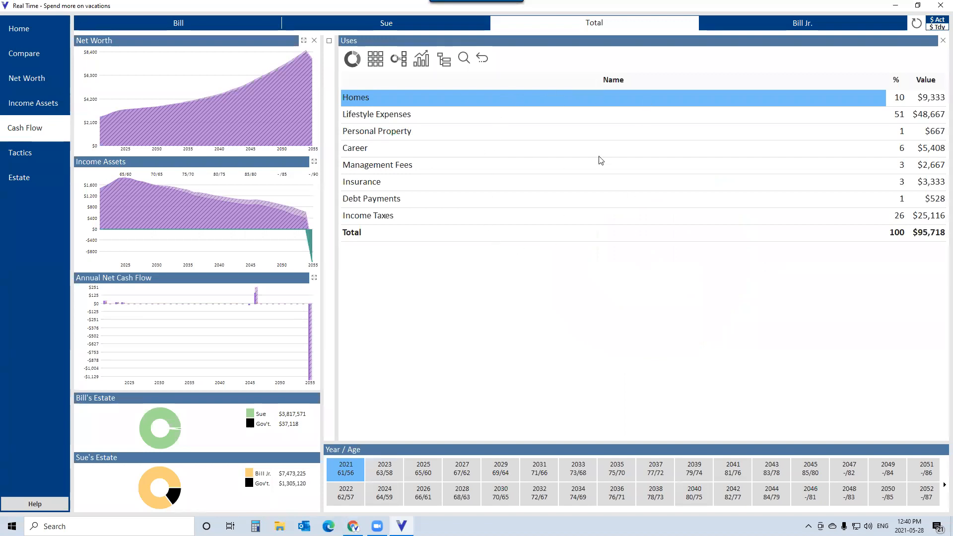
click(585, 472)
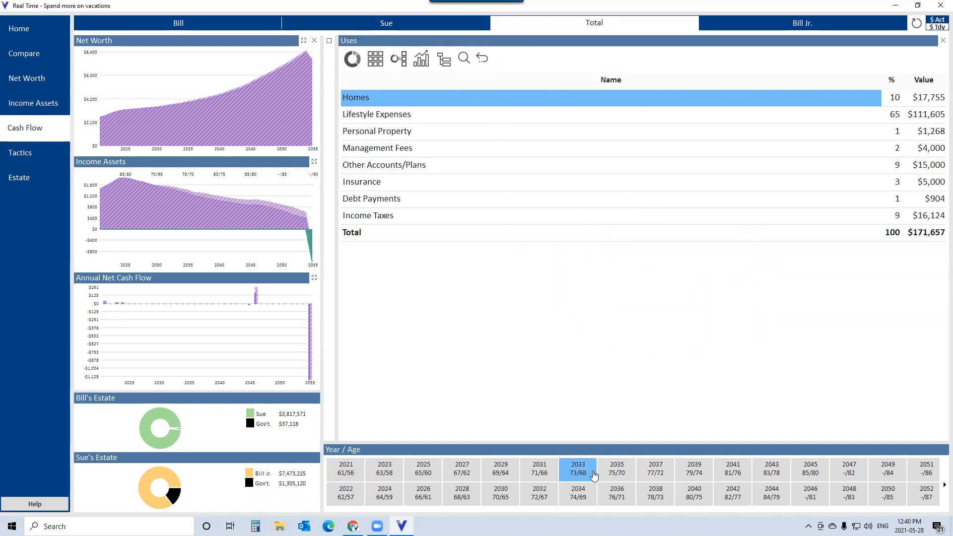
click(618, 471)
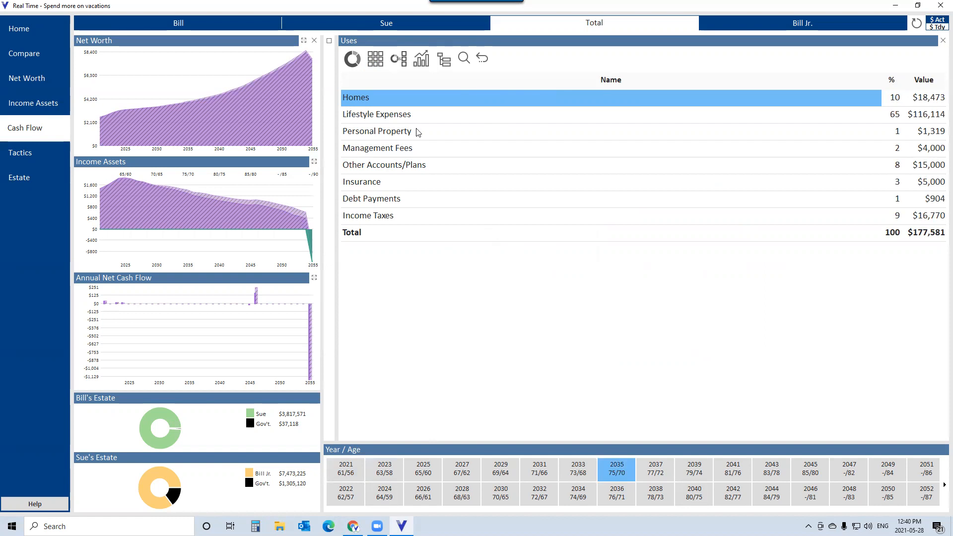
click(400, 66)
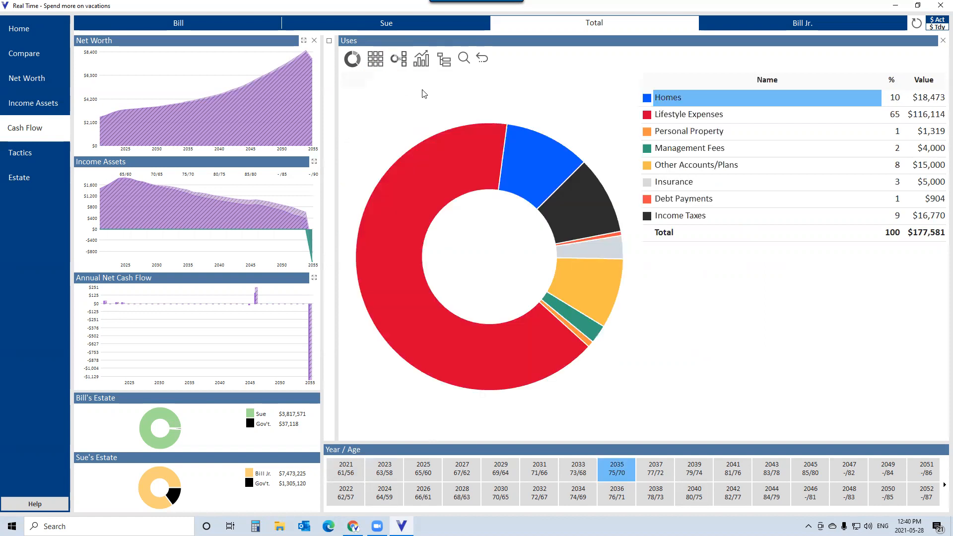
click(353, 477)
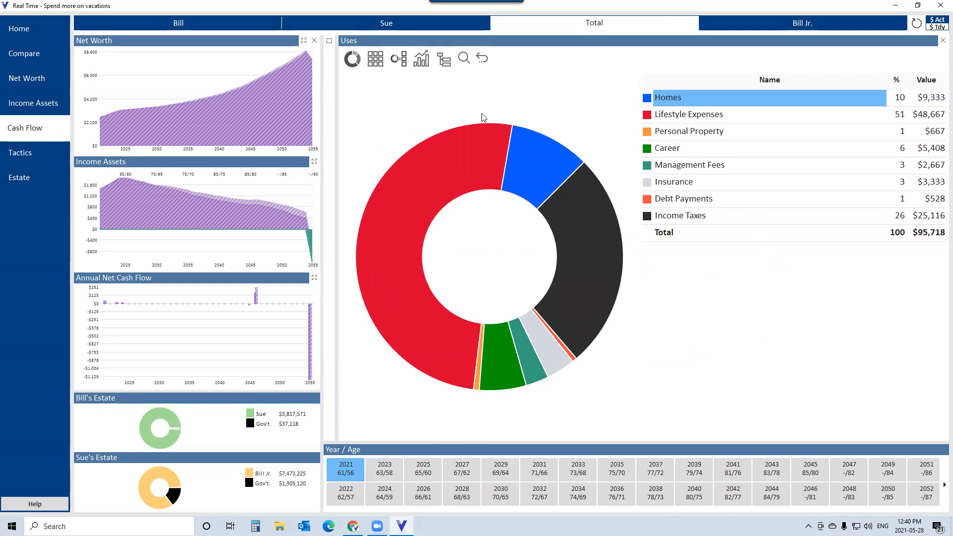
- Chart Homes spending across all years and open and close the Homes entry editor
click(420, 61)
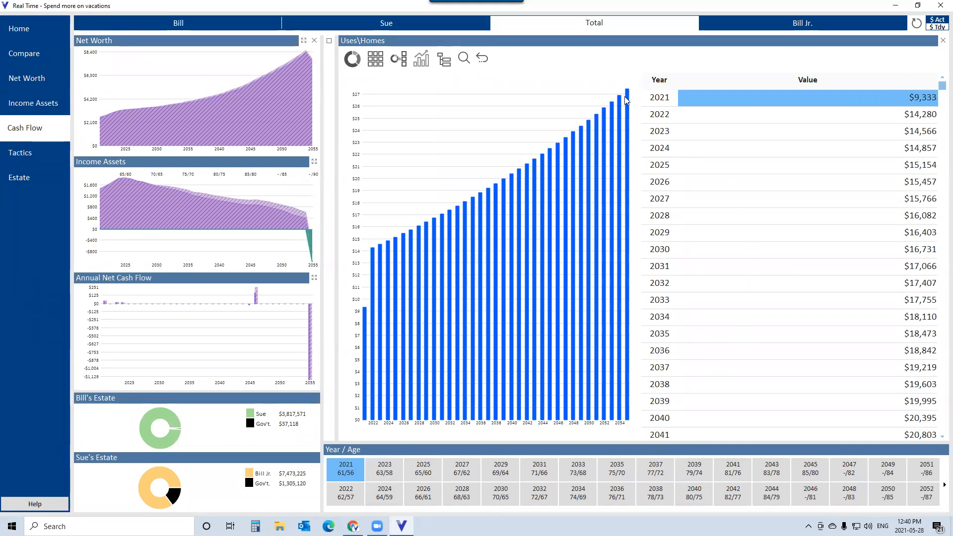
click(449, 67)
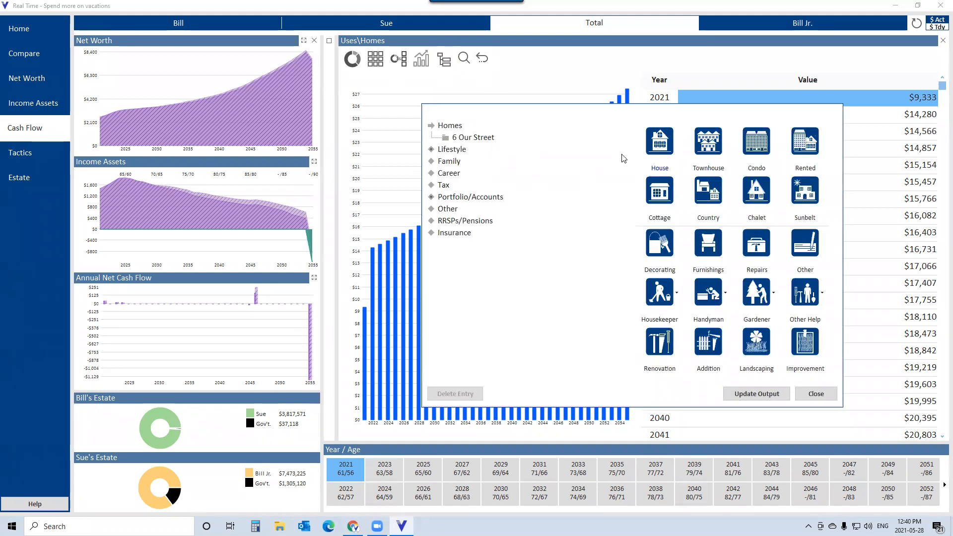
click(808, 396)
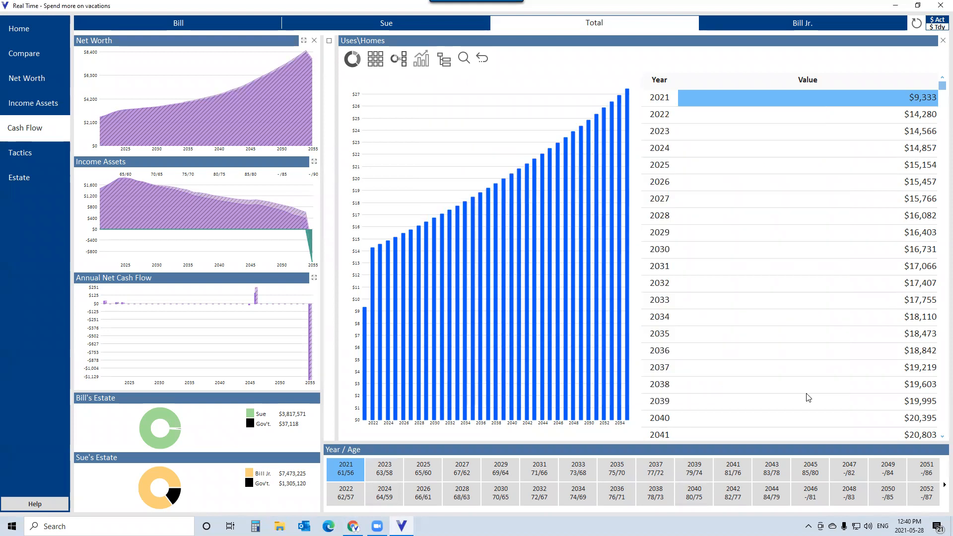
- Switch to Sue's view and open and close her Homes entry editor
click(385, 26)
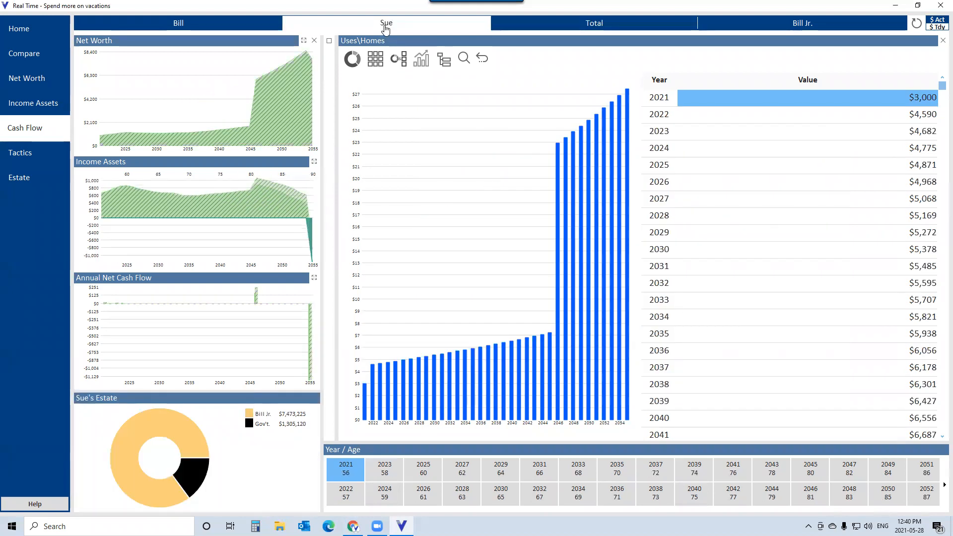
click(445, 61)
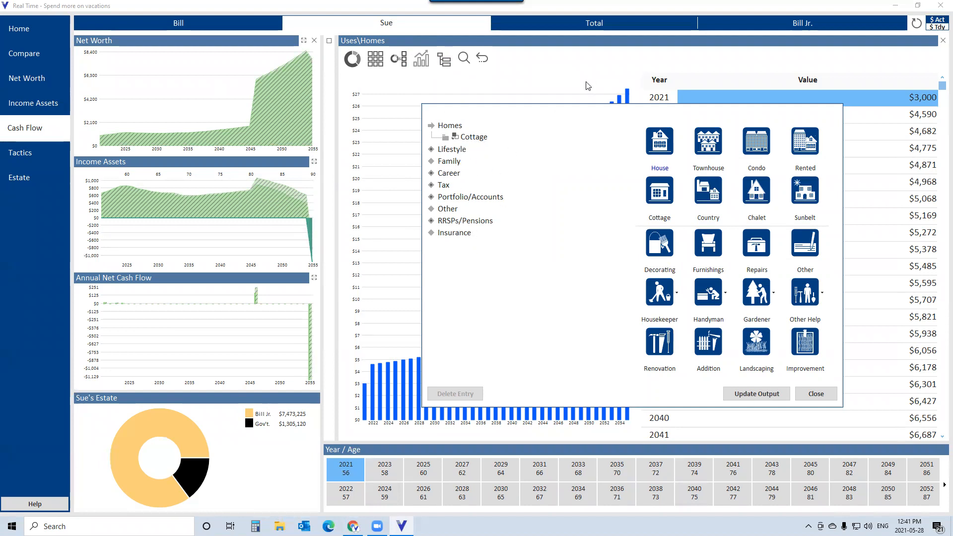
click(817, 394)
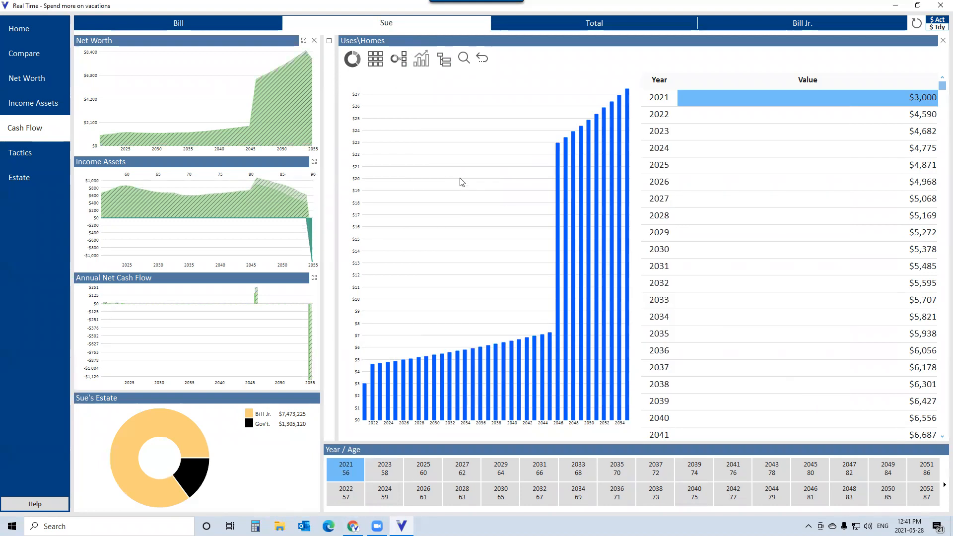
- Switch to Bill's view, open the Homes entries, expand the Cottage entry, and close the editor
click(222, 28)
click(443, 67)
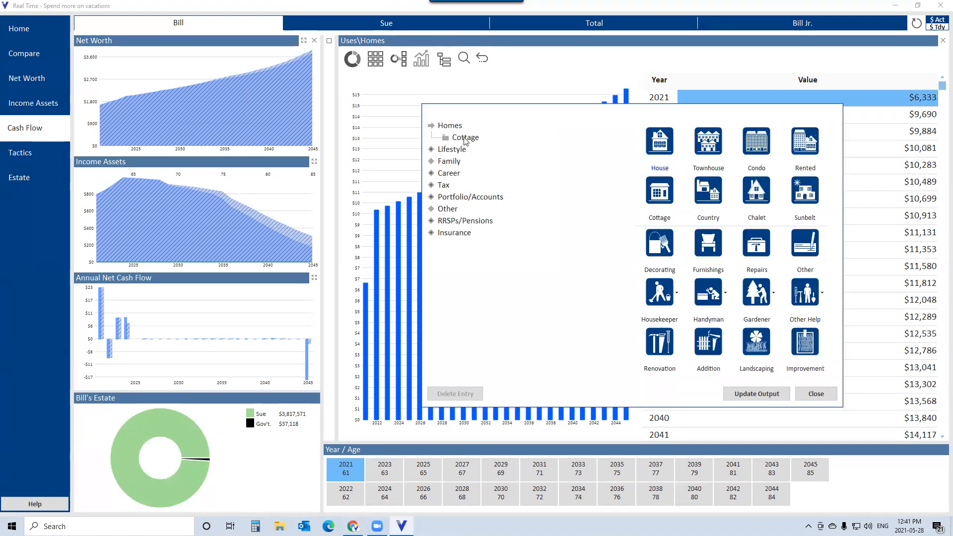
click(466, 139)
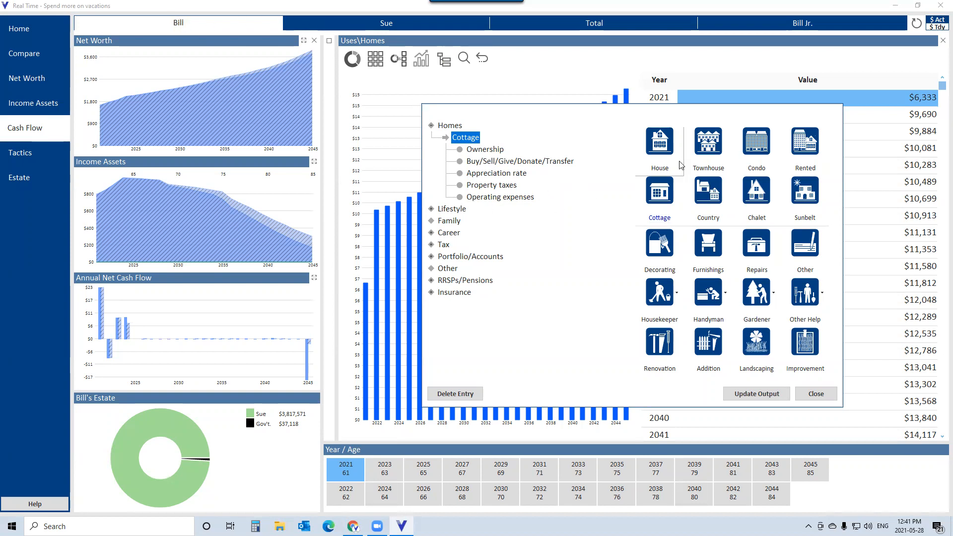
click(816, 394)
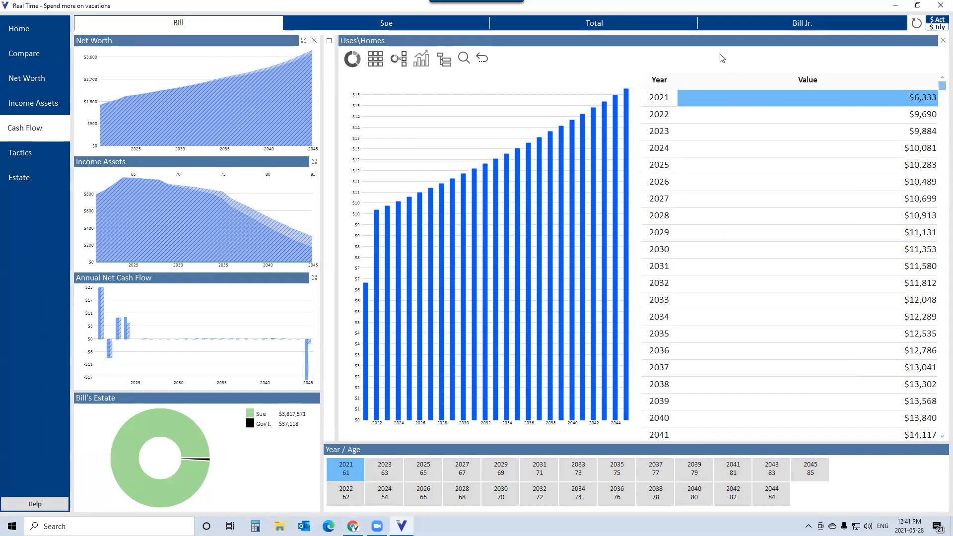
- Return to the Total view, open and close the Homes editor, and go back to the Uses overview chart
click(596, 22)
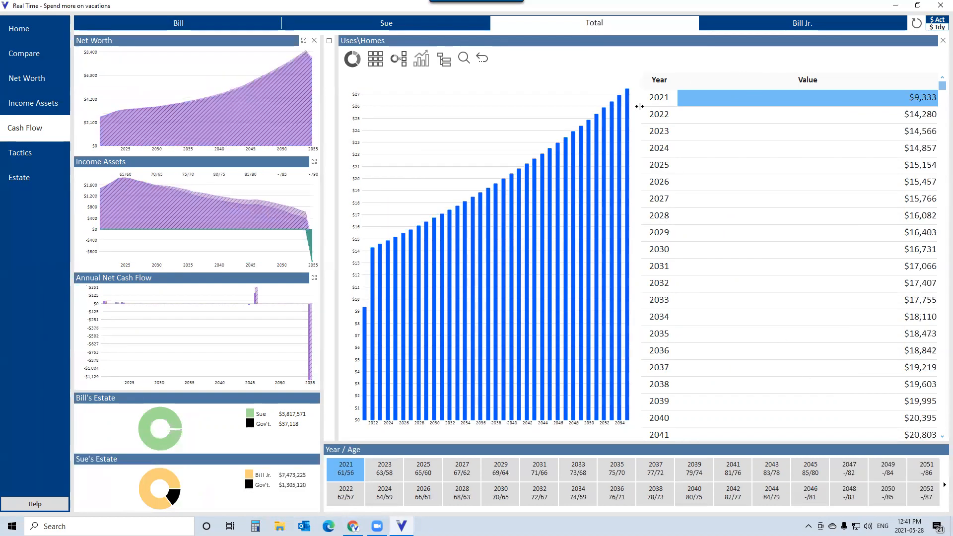
click(461, 67)
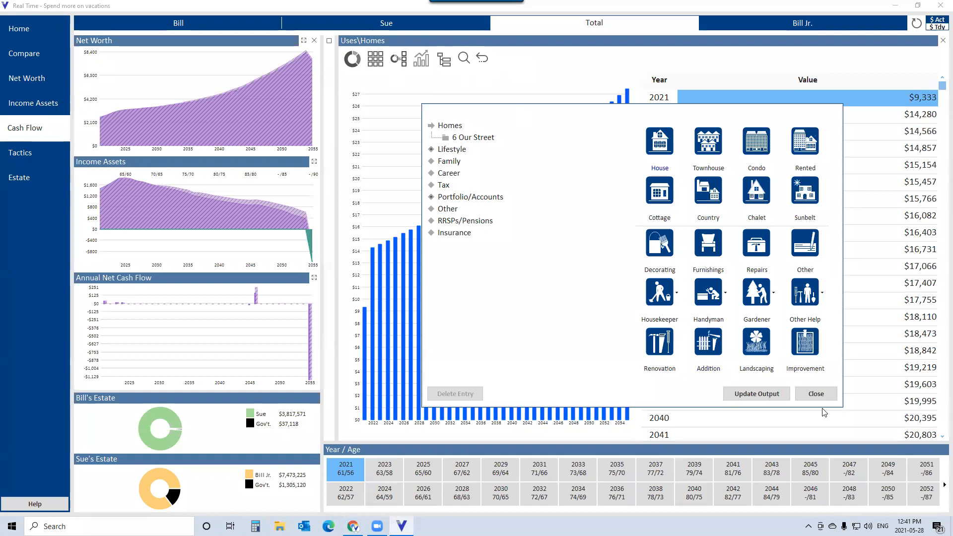
click(817, 395)
click(481, 60)
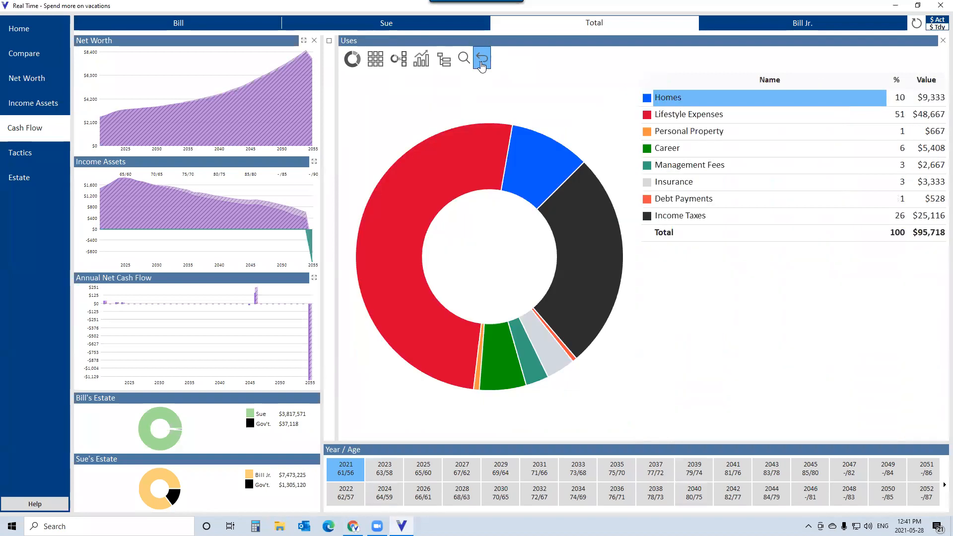
click(480, 62)
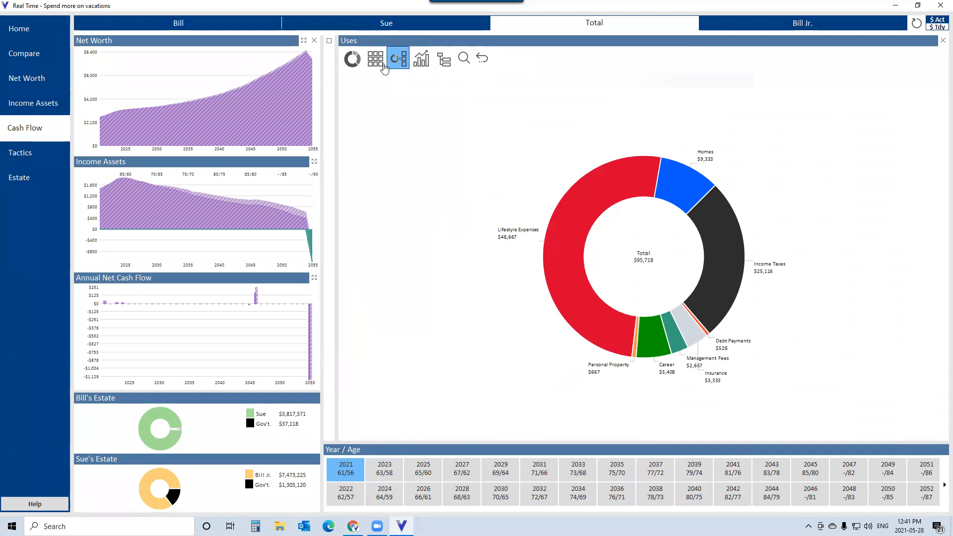
- Show the Sources chart beside the Uses chart, hide it, and show it again
click(332, 43)
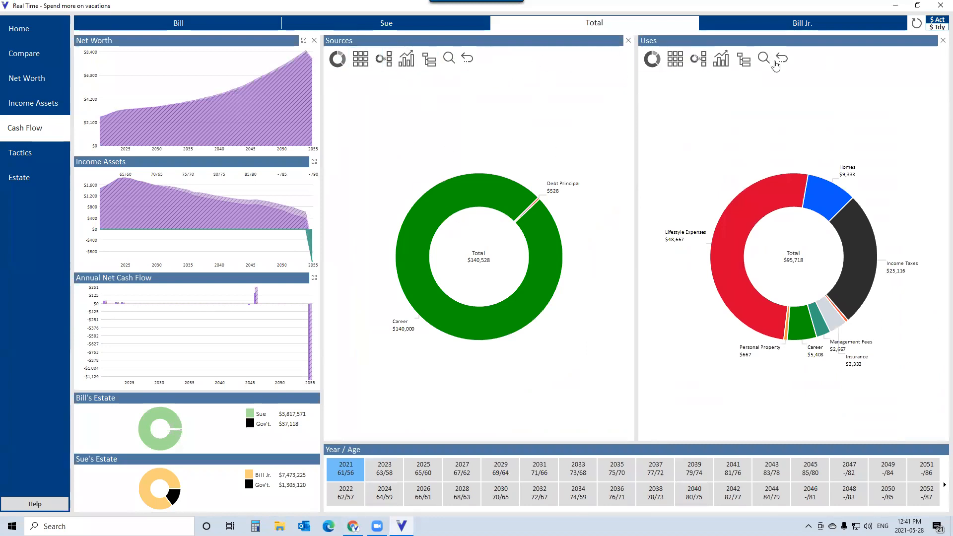
click(629, 42)
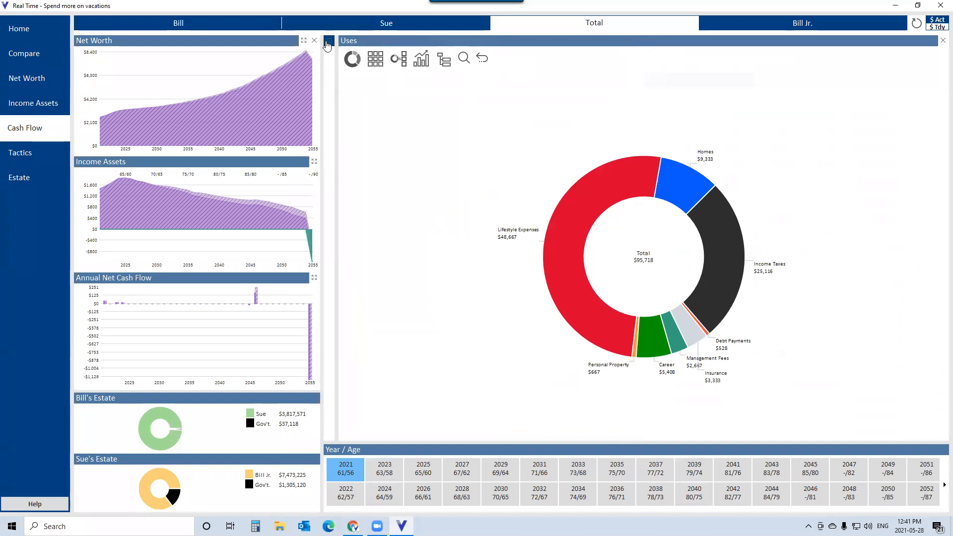
click(328, 43)
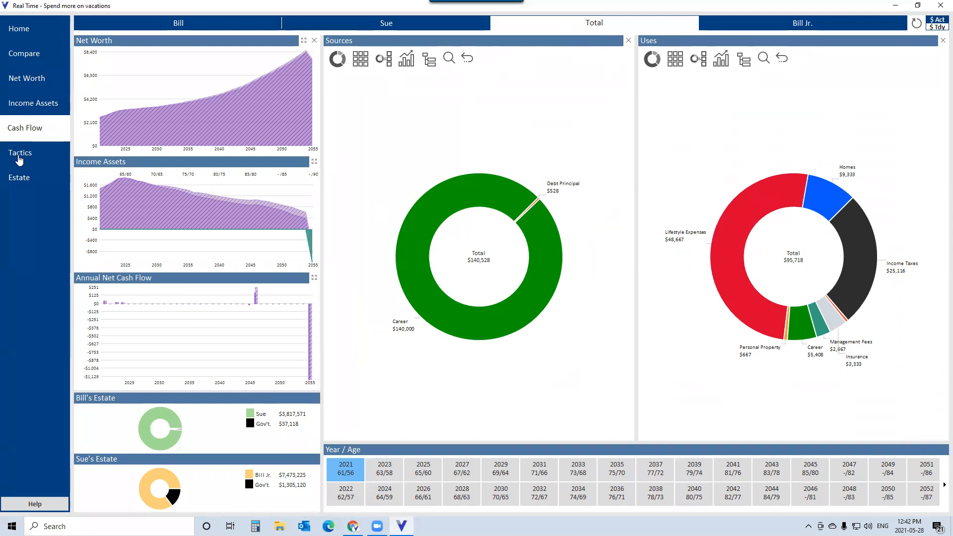
- Open Tactics and review Bill's Withdrawals and Taxes settings
click(20, 159)
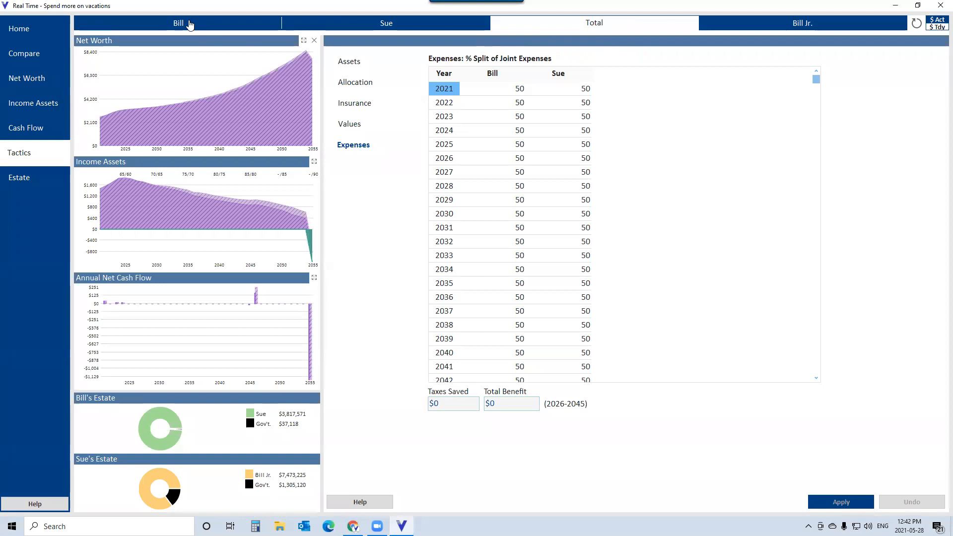
click(189, 25)
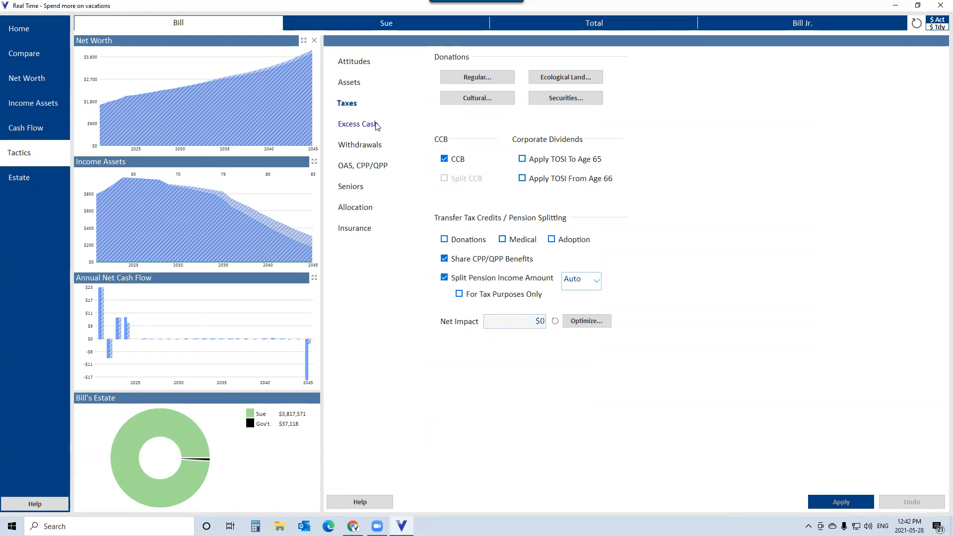
click(374, 146)
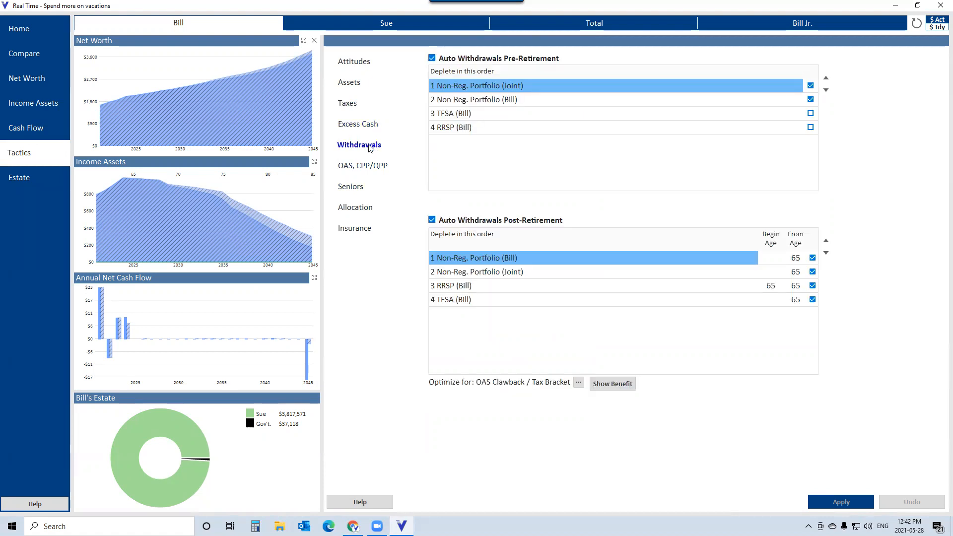
click(346, 105)
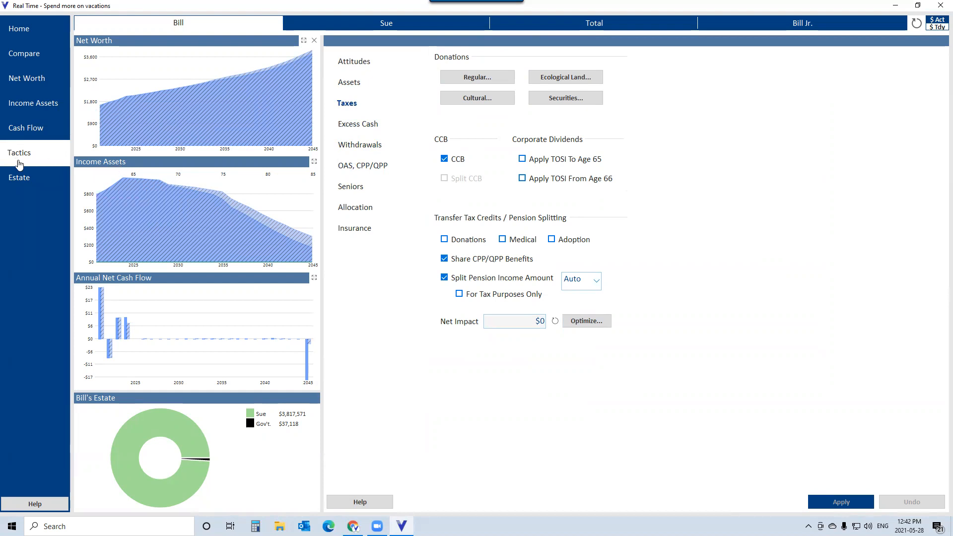
- Open Estate and compare Bill's and Sue's estates between Initial Vision and Spend more on vacations
click(9, 177)
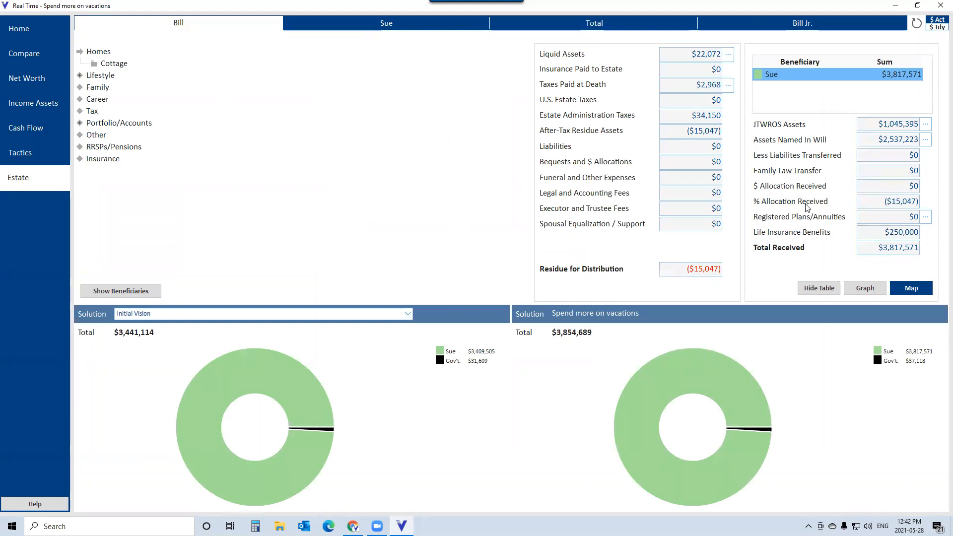
click(388, 29)
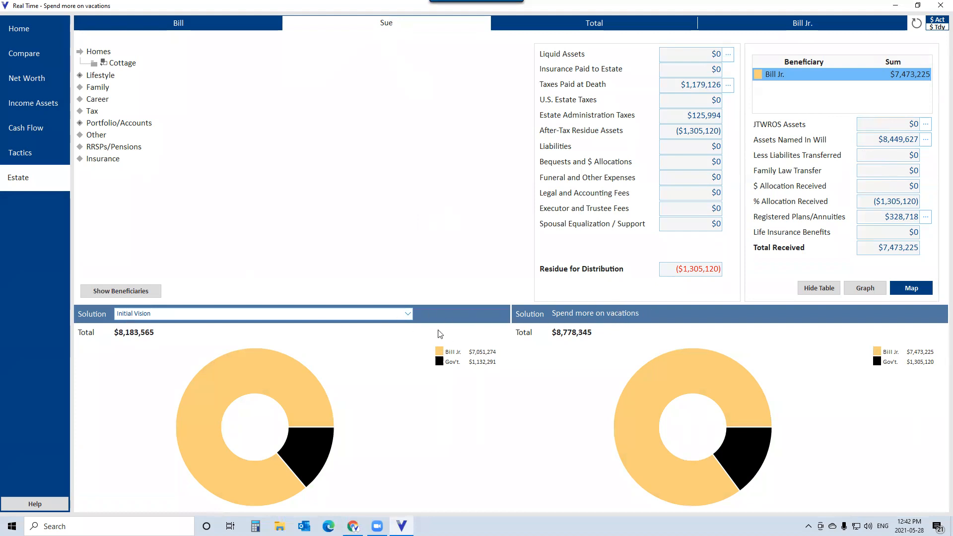
- Compare the Cottage to Bill Jr. solution with Spend more on vacations for Sue's and then Bill's estates
click(412, 318)
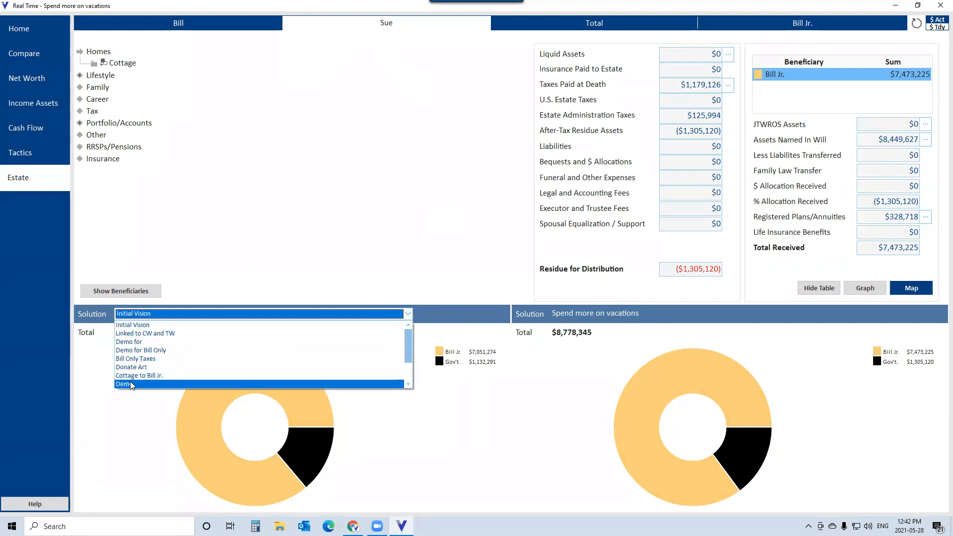
click(127, 384)
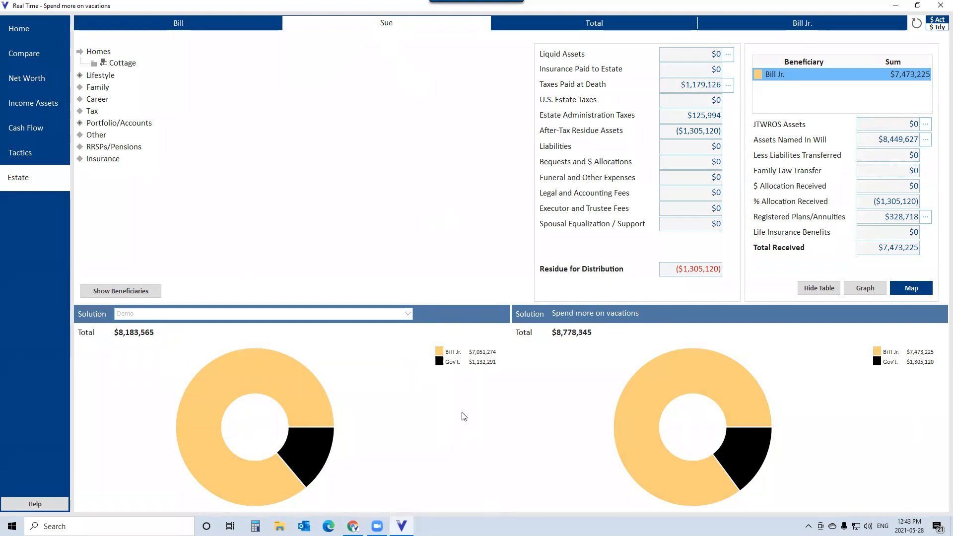
click(409, 316)
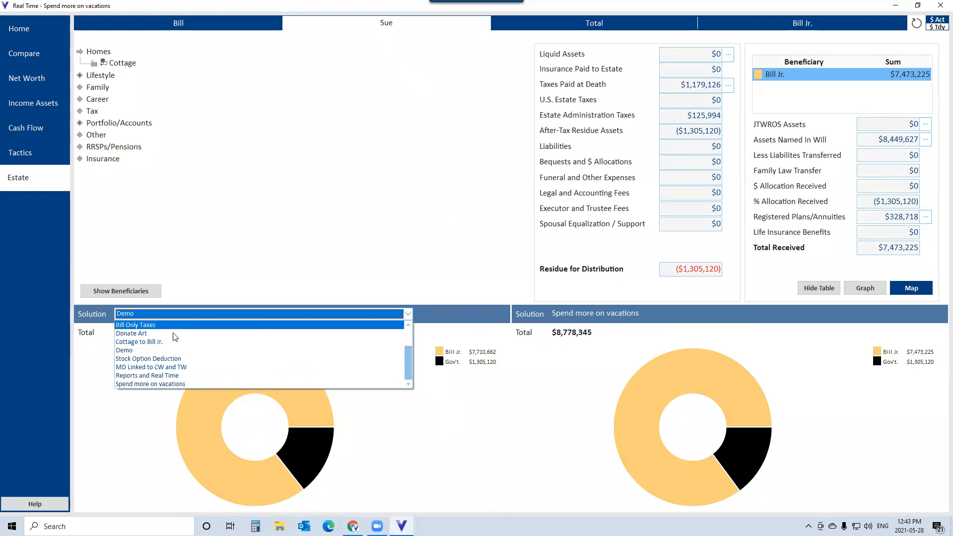
click(145, 343)
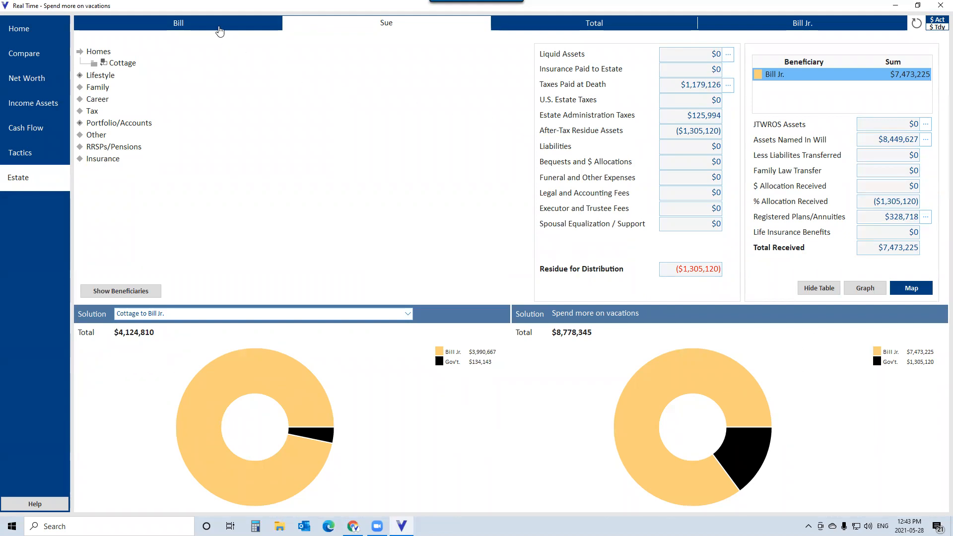
click(215, 23)
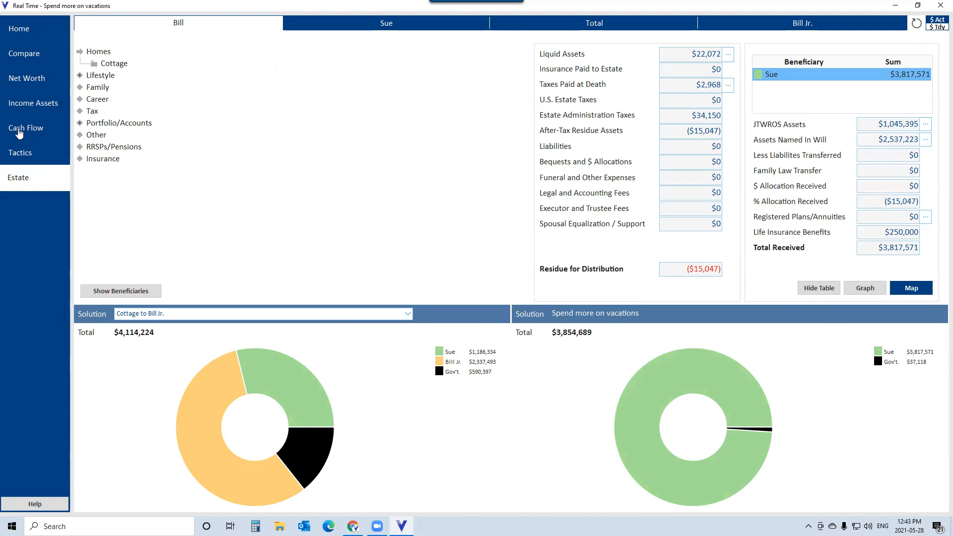
- Open the Cash Flow view, then exit Real Time and maximize the main VisionWorks window
click(22, 130)
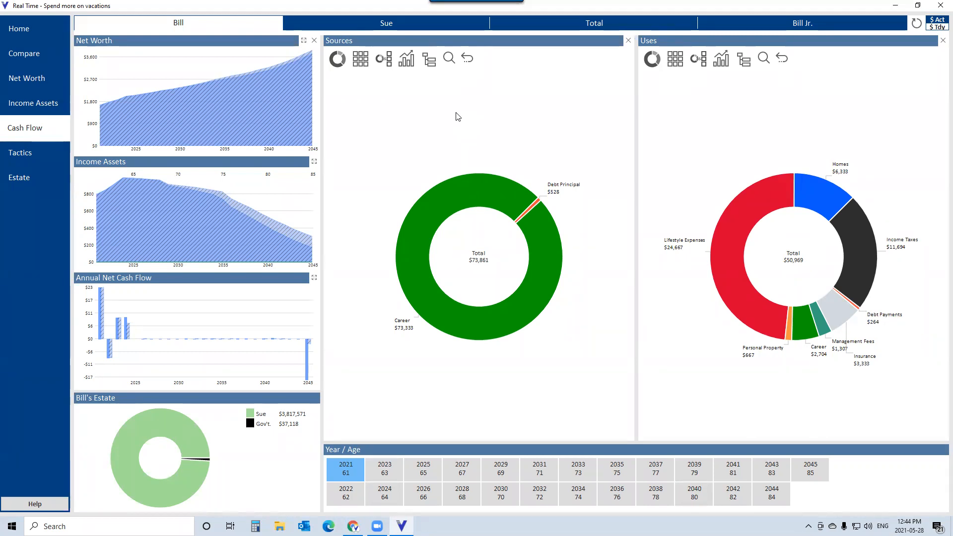
click(940, 6)
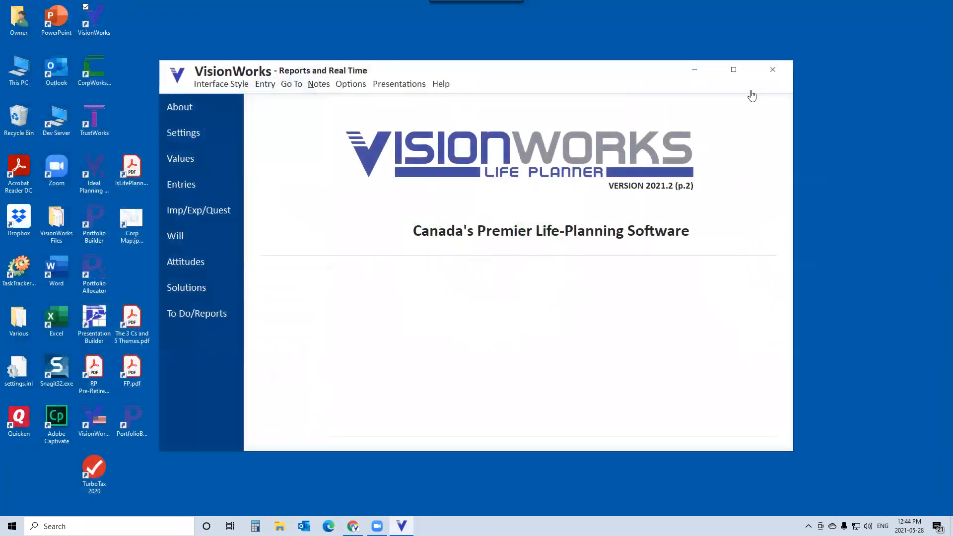
click(734, 70)
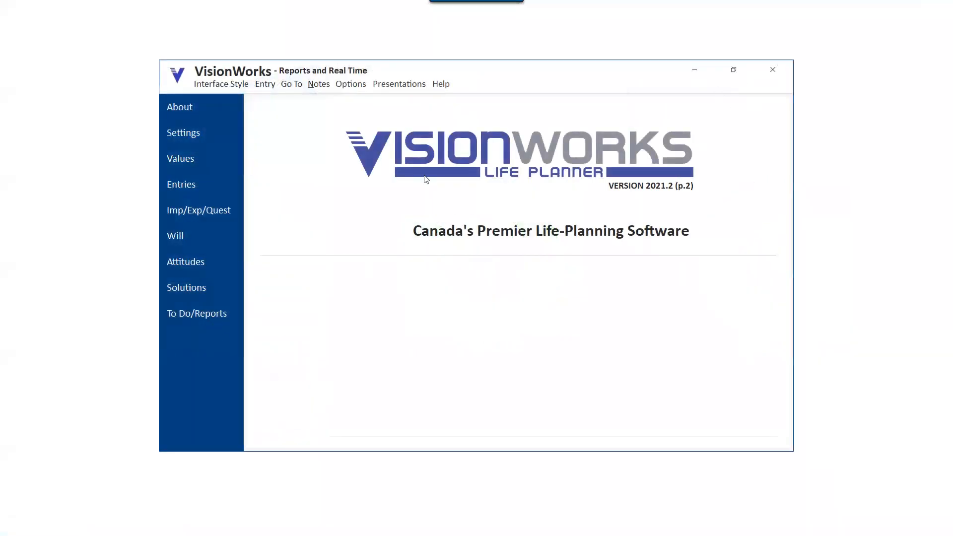
- Open To Do/Reports and decline updating the Insurance Needs Over Time graph
click(208, 314)
click(490, 310)
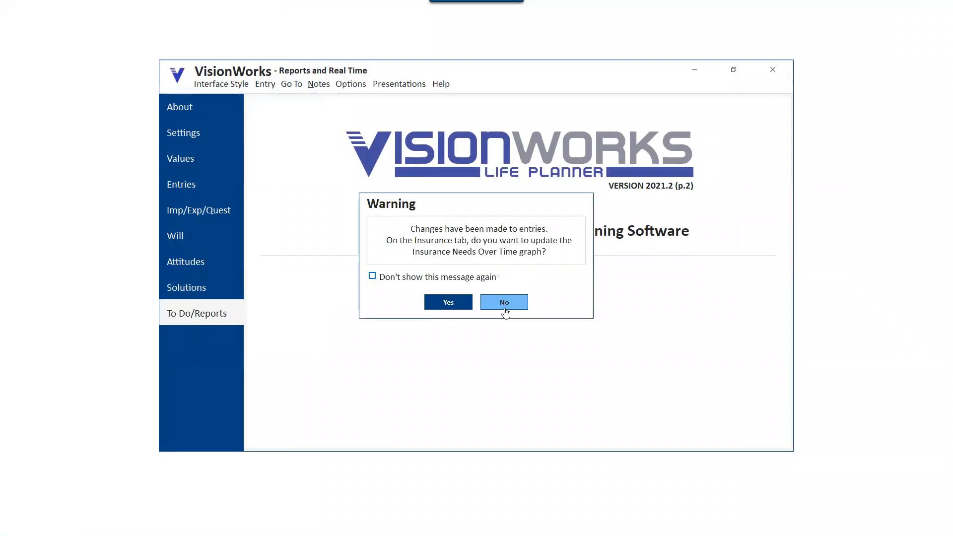
click(506, 305)
click(507, 305)
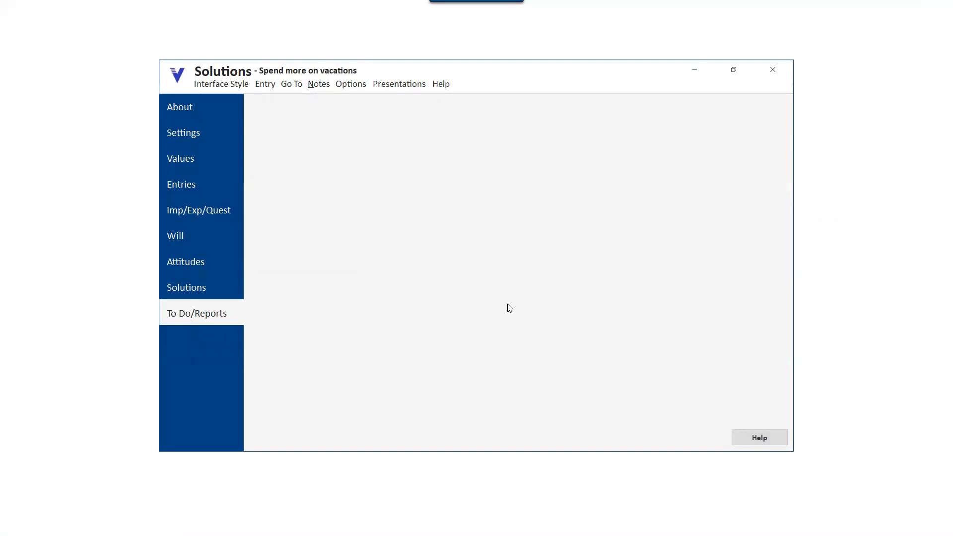
- On the Report page, deselect all sections and include only Financial Starting Point: Net Worth
click(638, 108)
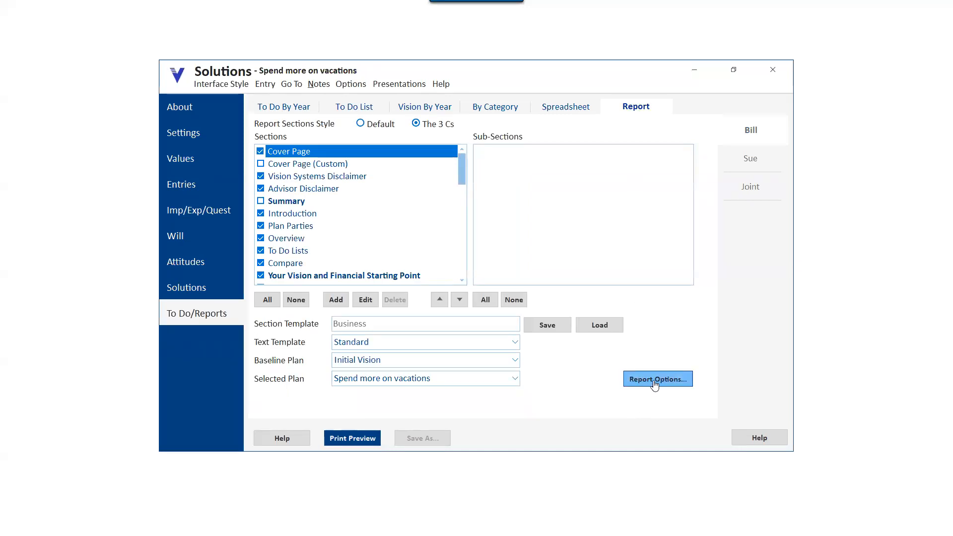
click(296, 302)
drag(463, 174, 459, 197)
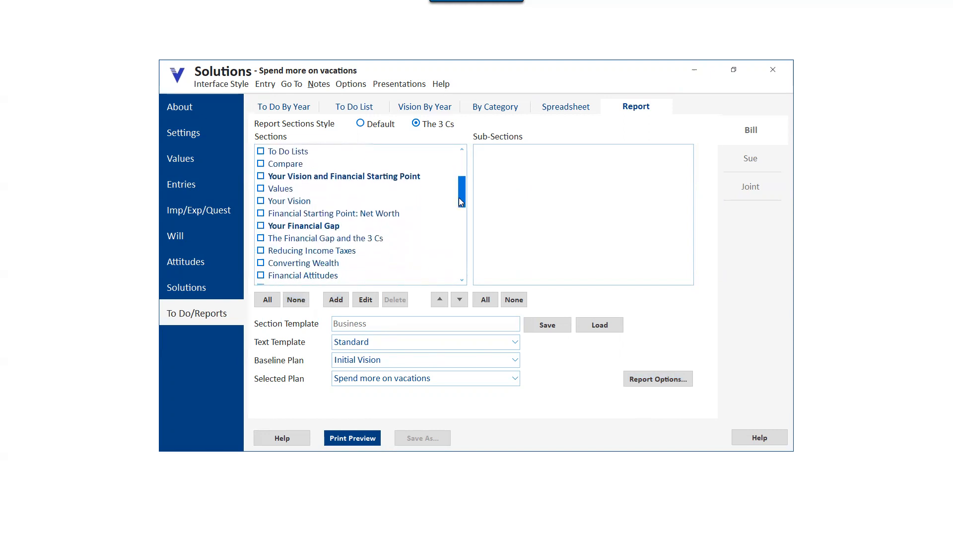
click(260, 214)
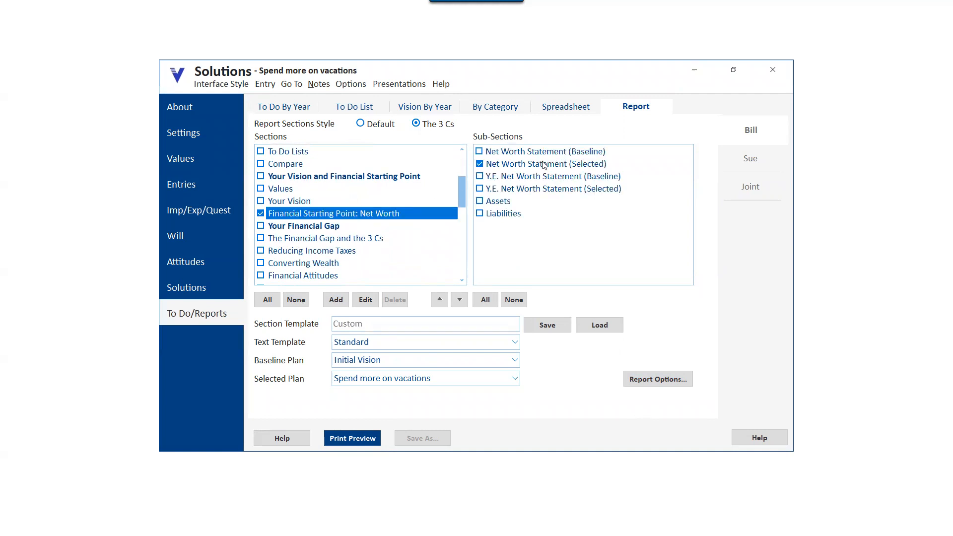
- Set the report type to Worksheet in Report Options and confirm
click(660, 379)
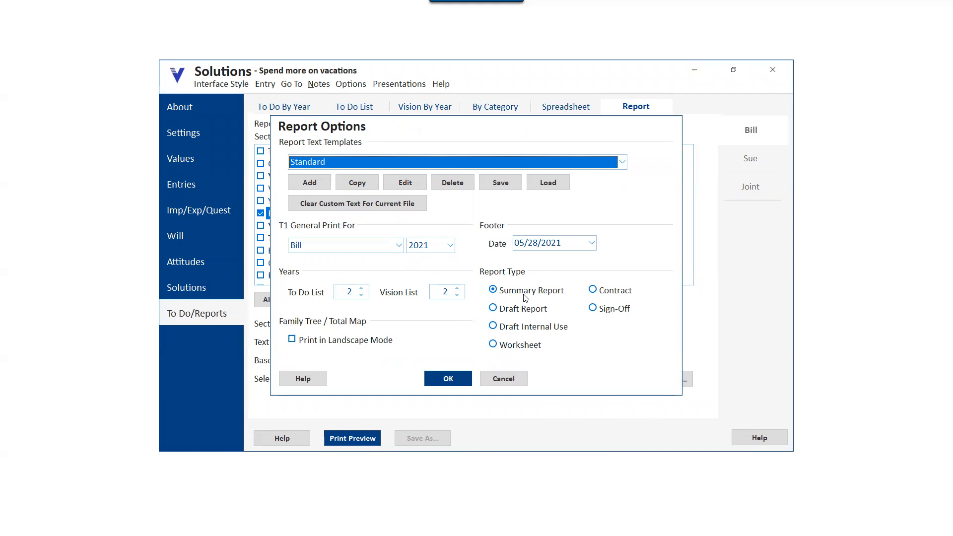
click(493, 345)
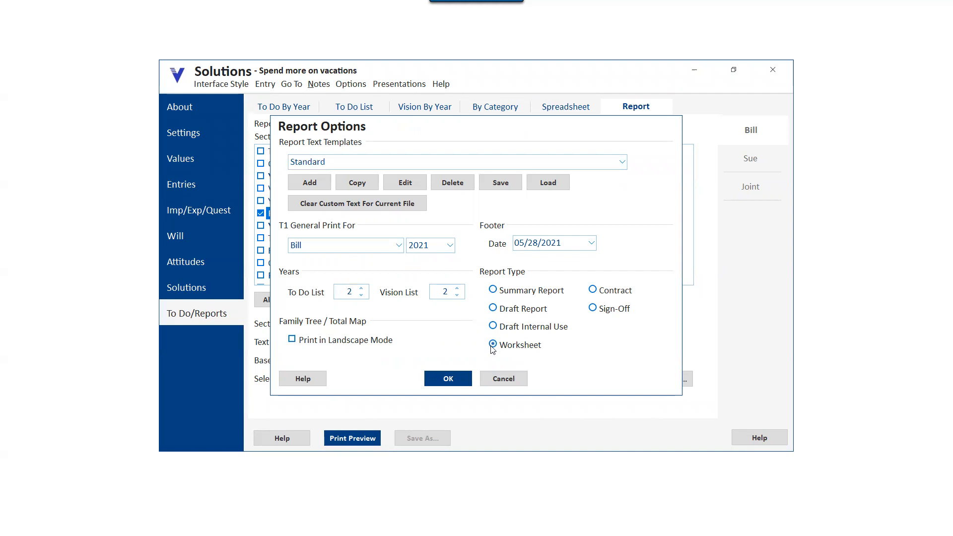
click(447, 382)
- Print-preview the report, maximize the preview, page through both pages, and close it
click(353, 439)
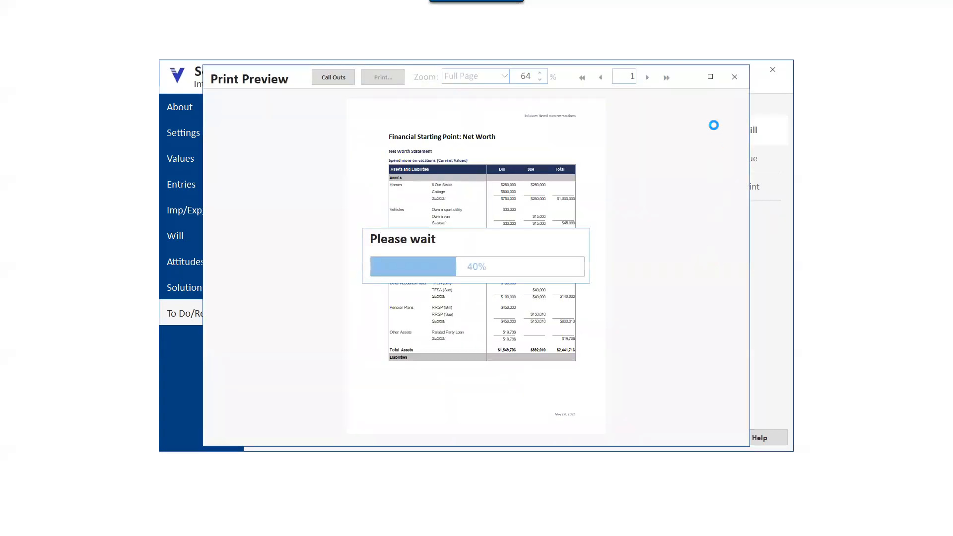
click(711, 78)
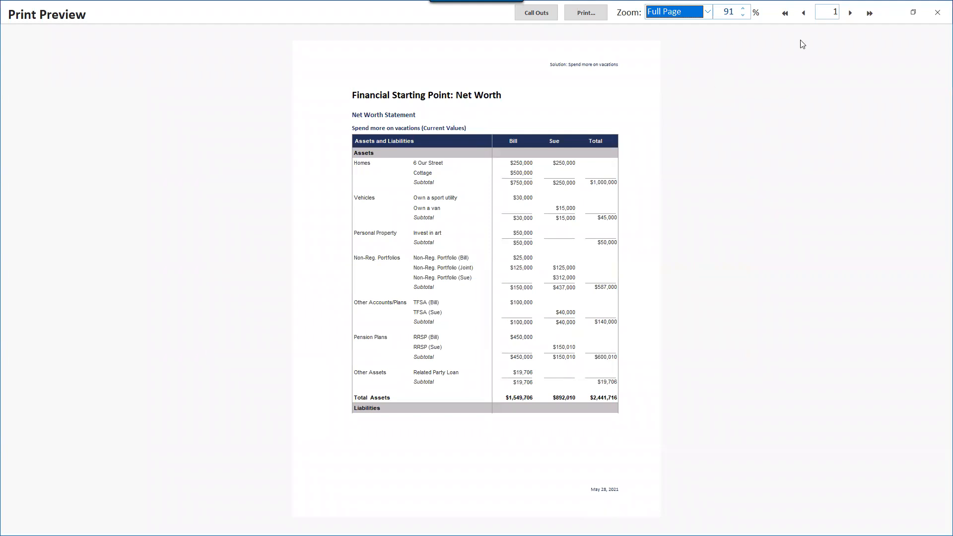
click(852, 15)
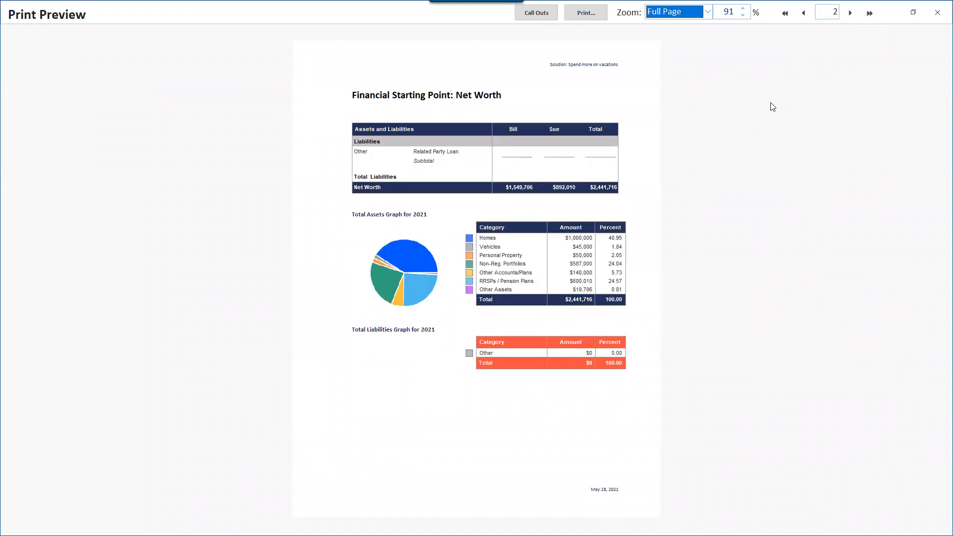
click(804, 13)
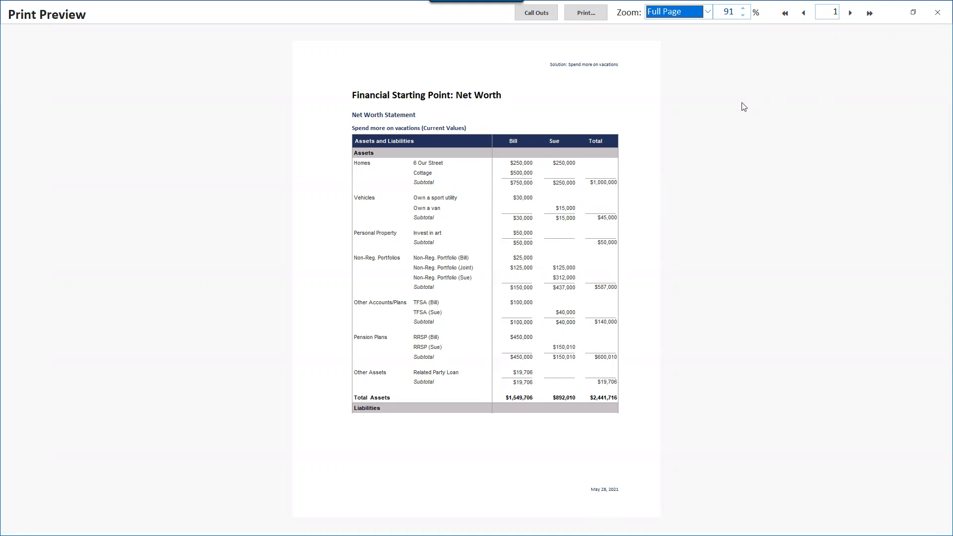
click(939, 14)
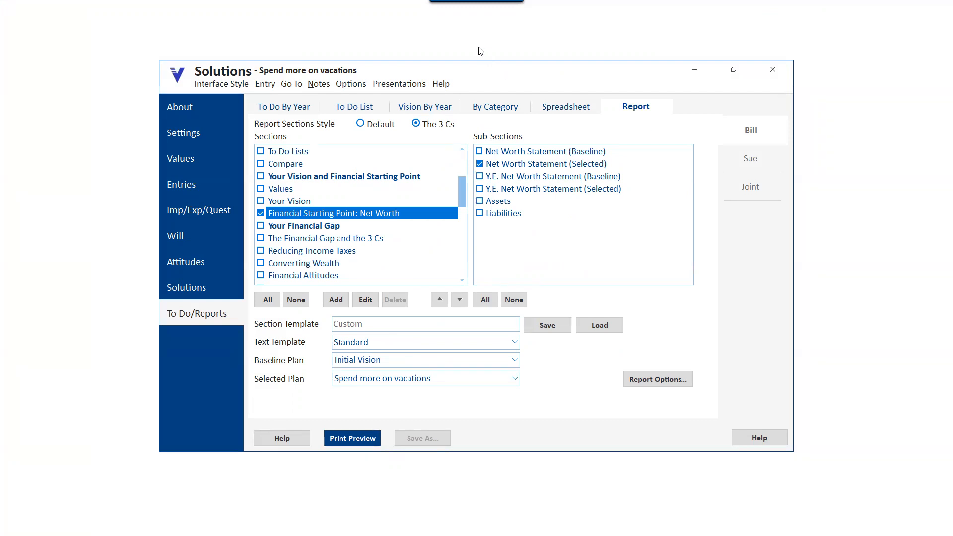
- Run Real Time Mode again
click(395, 84)
click(402, 113)
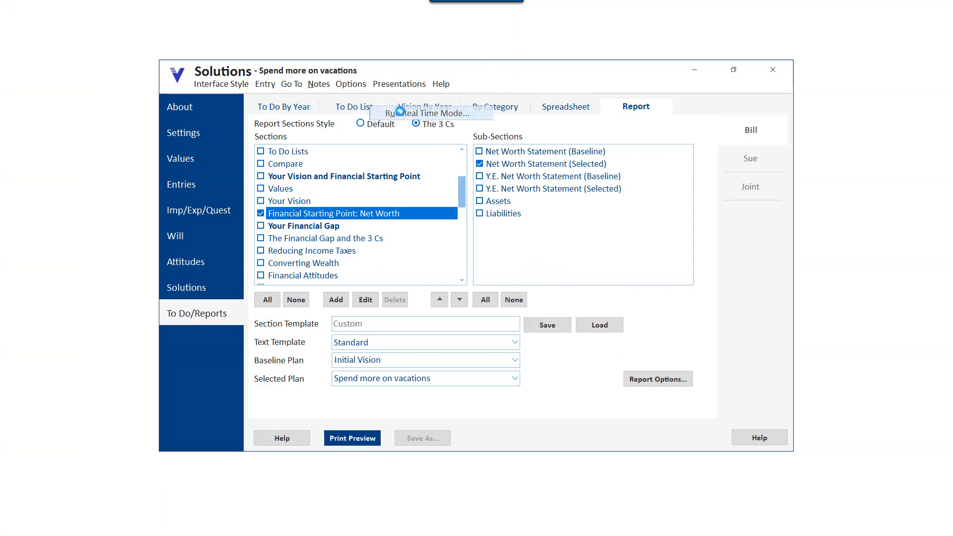
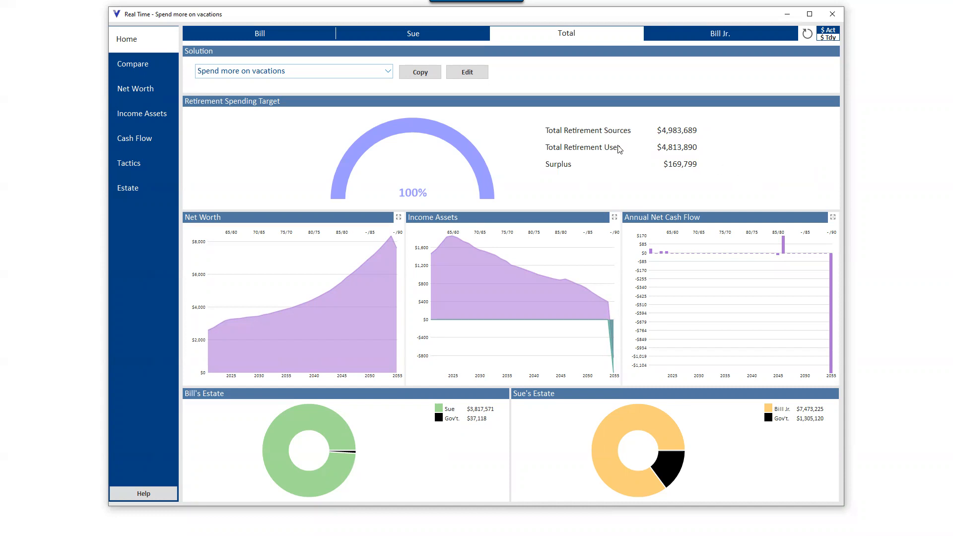
- Open the Cash Flow view and drill into the uses chart through Lifestyle Expenses down to Vacations
click(143, 144)
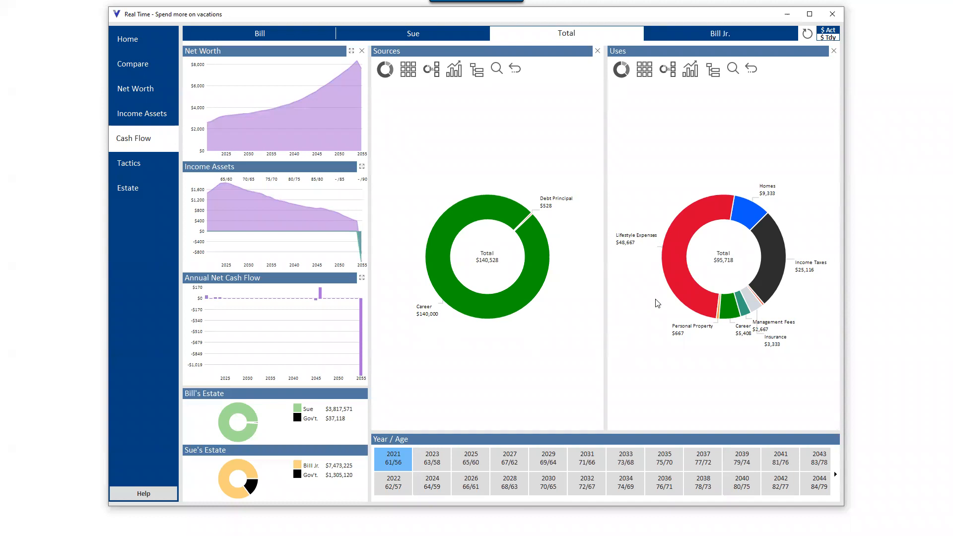
click(679, 276)
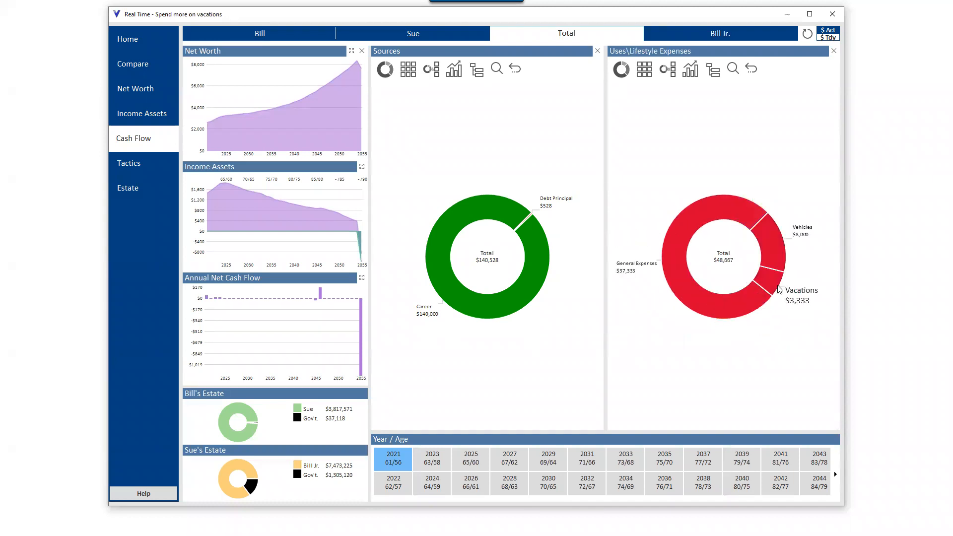
click(778, 284)
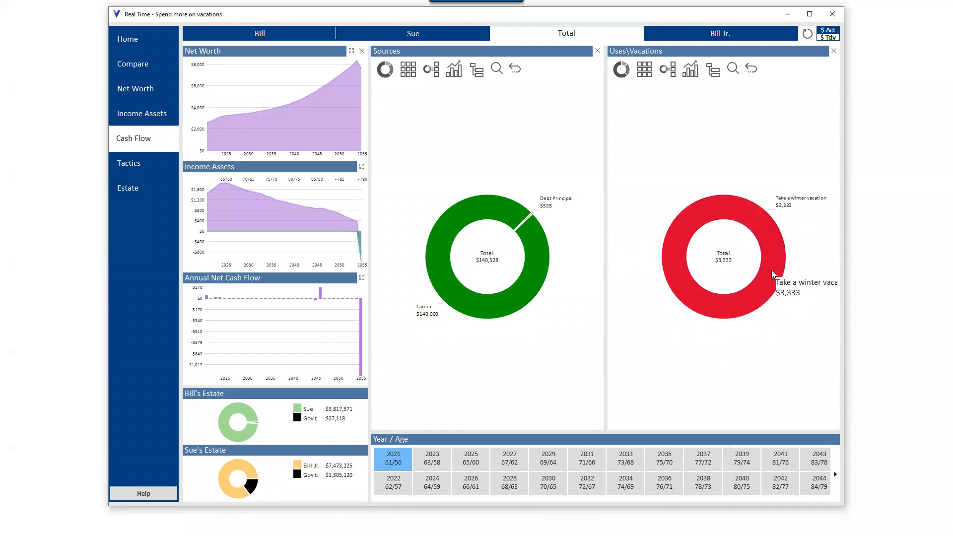
- Open the Take a winter vacation expense editor, adjust its spending point on the graph, save, and close the editor
click(771, 270)
drag(662, 201, 661, 268)
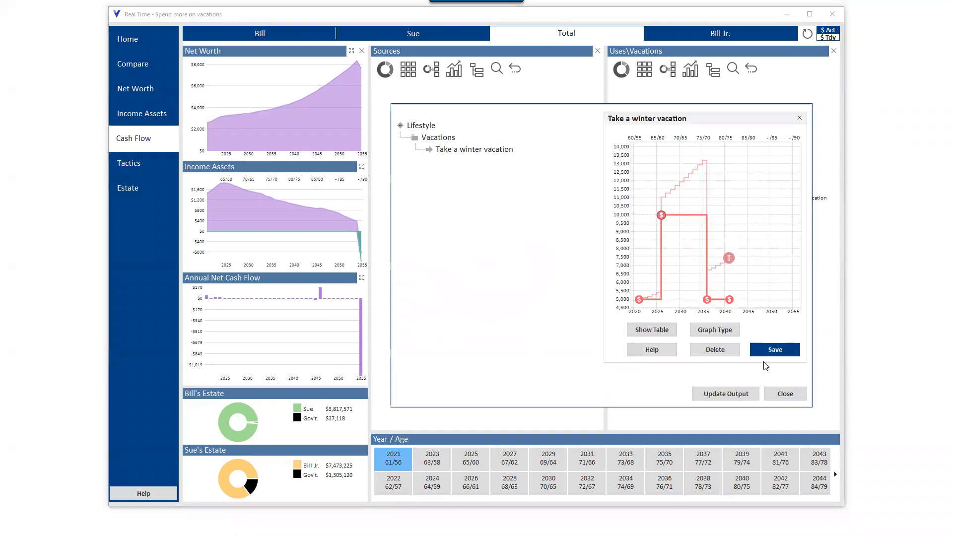
click(773, 350)
click(785, 394)
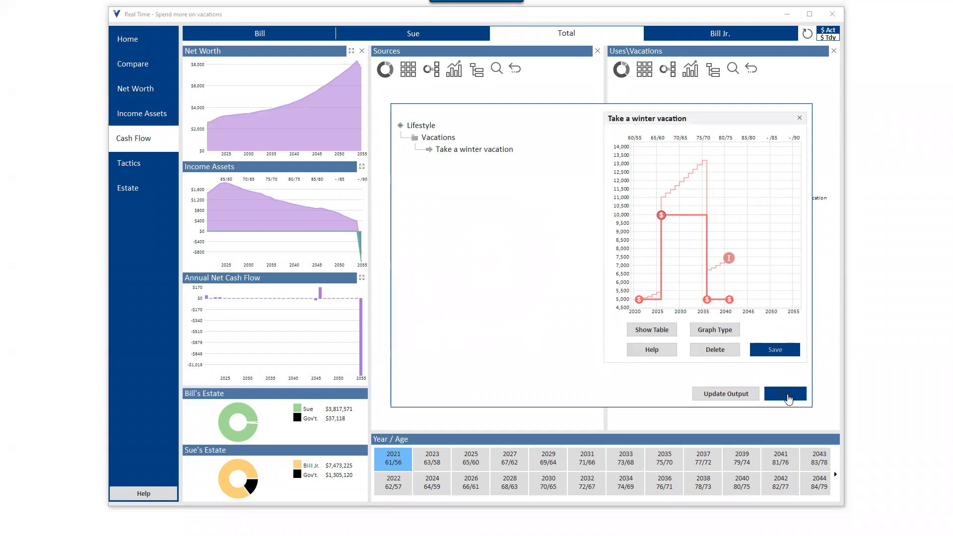